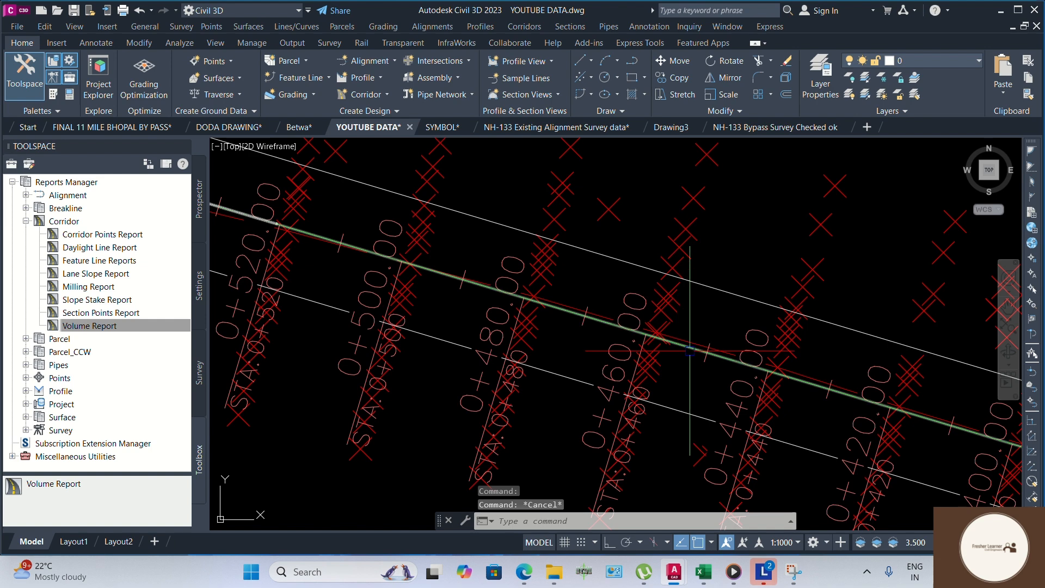
Start calculating superelevation for the centreline alignment as an Undivided Crowned roadway with the Center Baseline pivot method.
{"action": "left_click", "coordinate": [679, 348]}
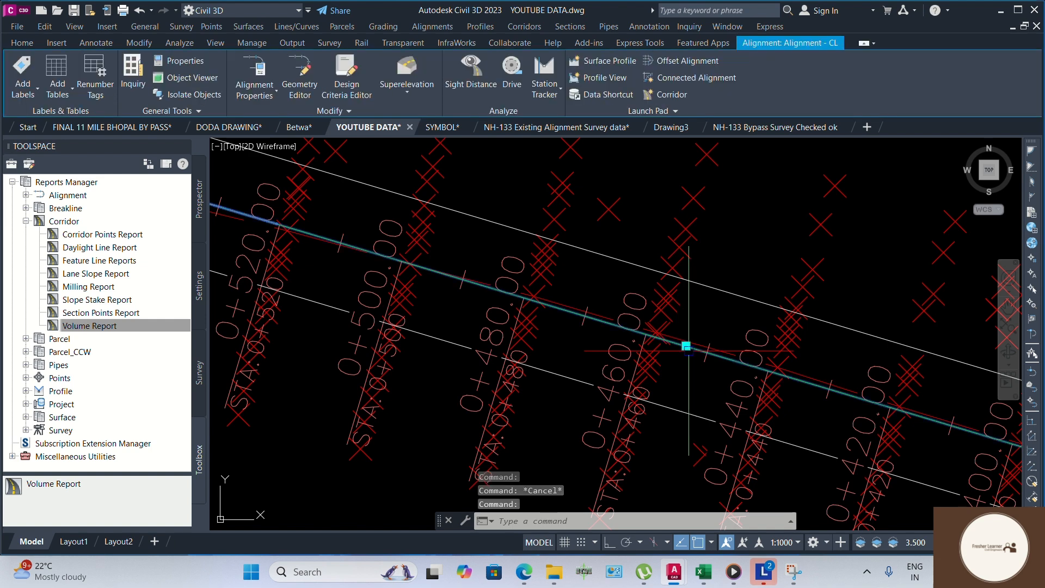
{"action": "left_click", "coordinate": [396, 80]}
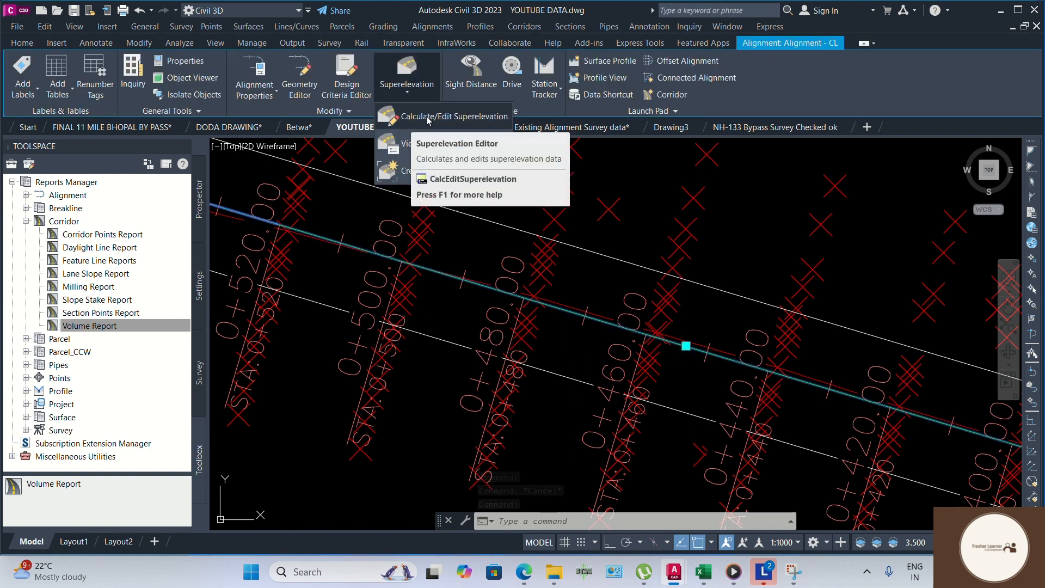
{"action": "left_click", "coordinate": [409, 117]}
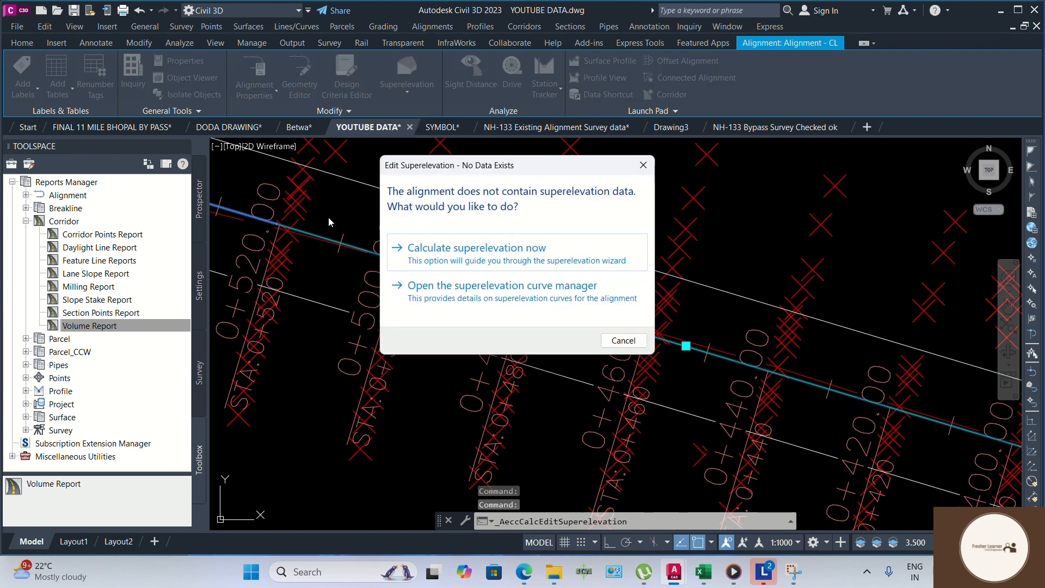
{"action": "left_click", "coordinate": [502, 253]}
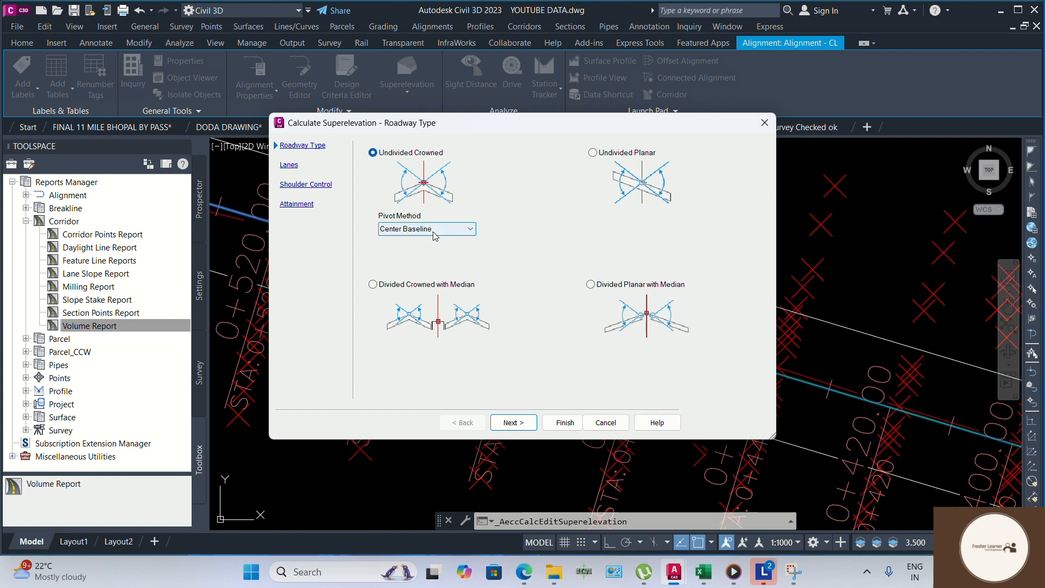
{"action": "left_click", "coordinate": [526, 425]}
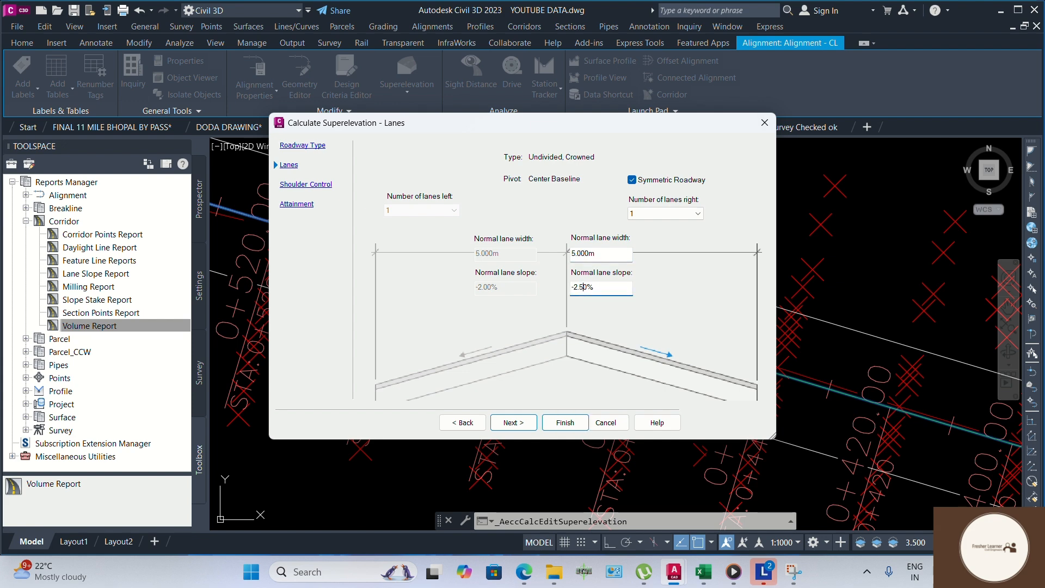
Set the normal lane slope to -2.50%, and the outside edge shoulders to 1.000 m width and -3.00% slope.
{"action": "left_click", "coordinate": [514, 423]}
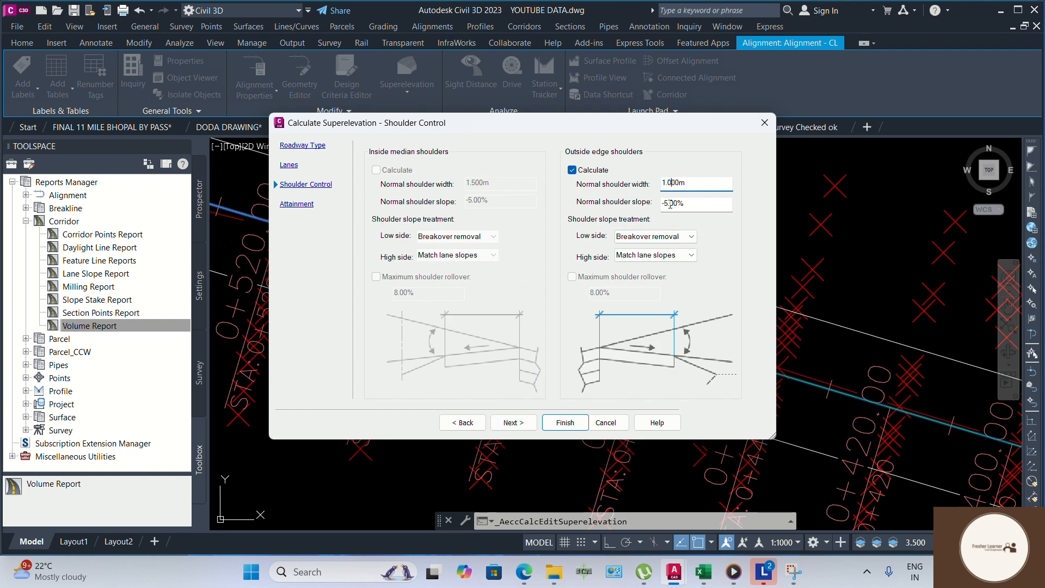
{"action": "type", "text": "3"}
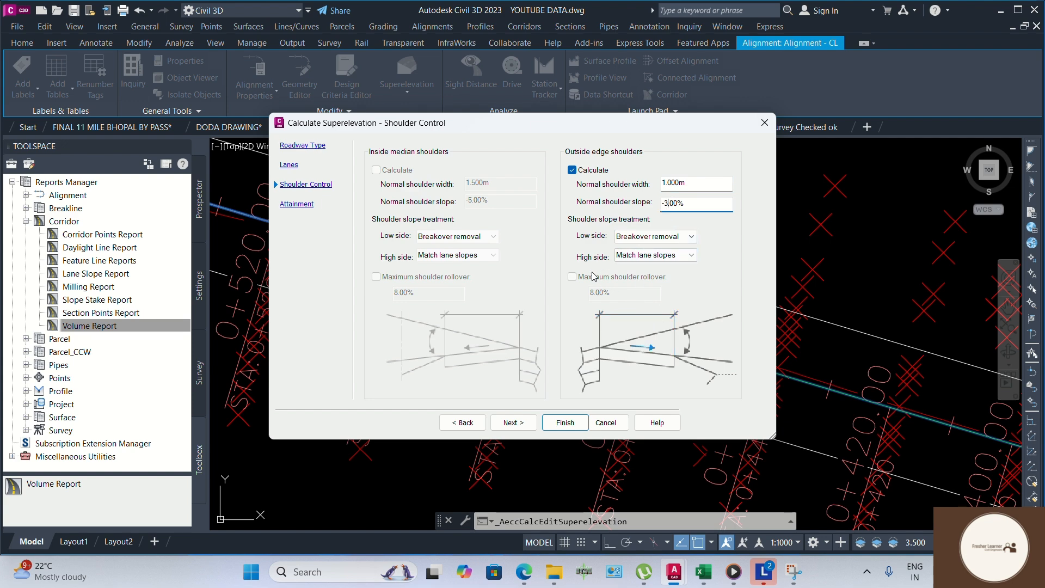
{"action": "left_click", "coordinate": [514, 423]}
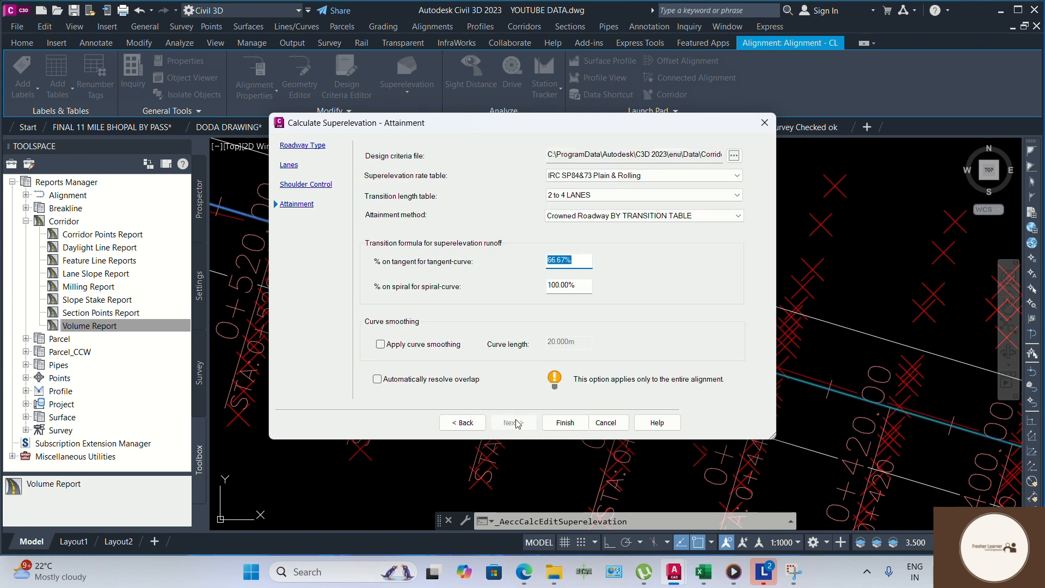
Choose the transition length table and complete the superelevation calculation with the IRC SP84&73 Plain & Rolling rate table.
{"action": "left_click", "coordinate": [660, 196]}
{"action": "left_click", "coordinate": [659, 205]}
{"action": "left_click", "coordinate": [564, 423]}
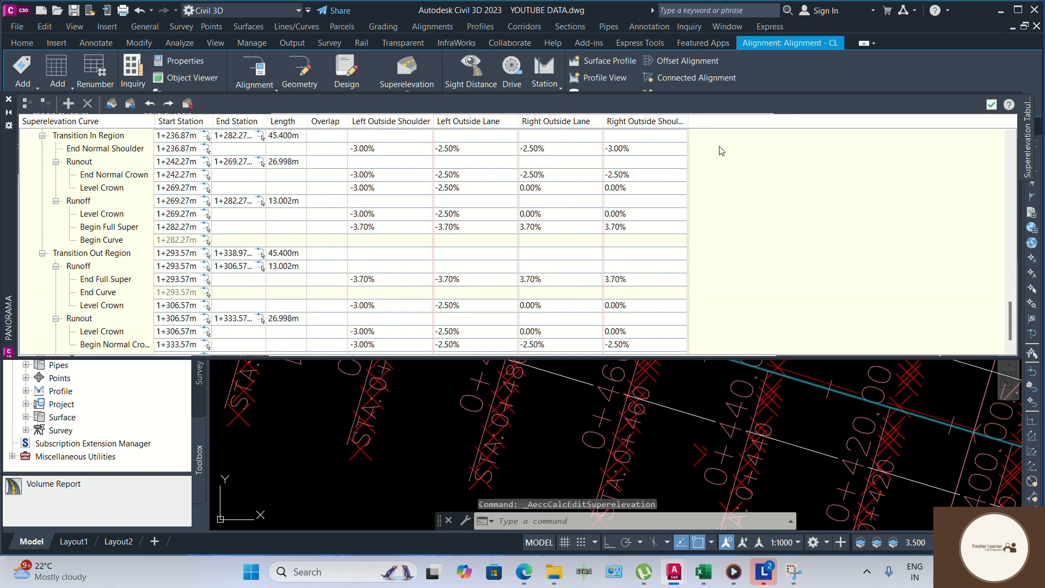
Review the stations and slopes of the last curve's transition regions in the superelevation table, and close the table.
{"action": "scroll", "coordinate": [480, 170], "scroll_direction": "down", "scroll_amount": 1}
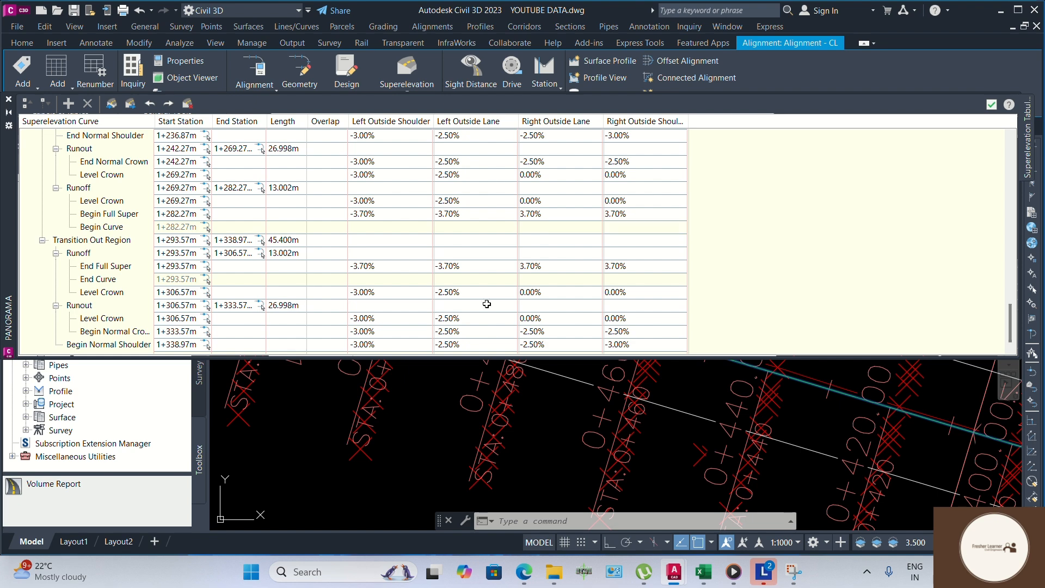
{"action": "scroll", "coordinate": [471, 284], "scroll_direction": "up", "scroll_amount": 1}
{"action": "scroll", "coordinate": [467, 285], "scroll_direction": "down", "scroll_amount": 1}
{"action": "left_click", "coordinate": [461, 266]}
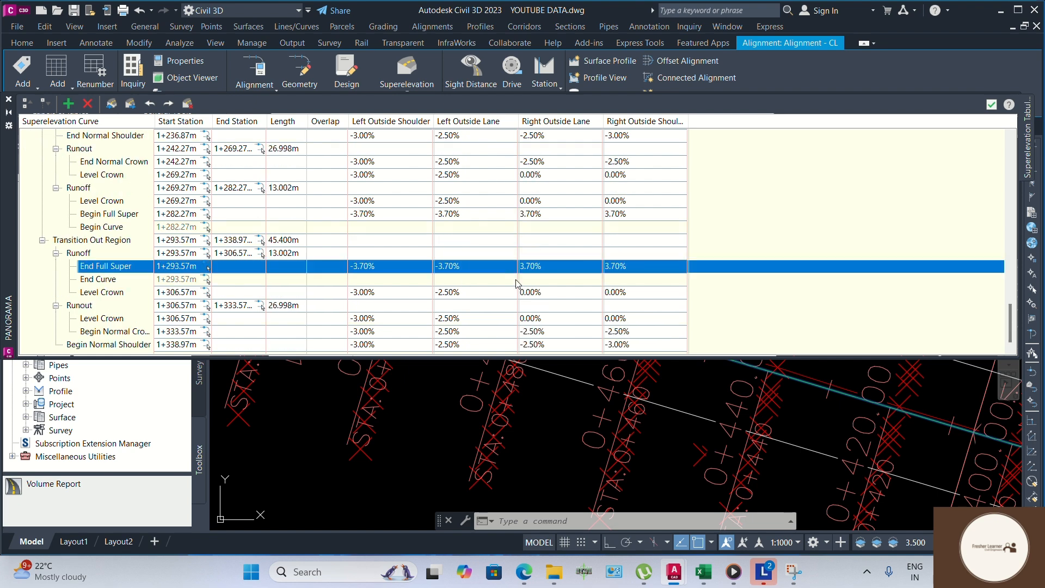
{"action": "scroll", "coordinate": [491, 308], "scroll_direction": "up", "scroll_amount": 1}
{"action": "scroll", "coordinate": [495, 306], "scroll_direction": "down", "scroll_amount": 1}
{"action": "left_click", "coordinate": [991, 104]}
Examine the superelevation slope labels on the alignment's first curve, between stations 0+000 and 0+160.
{"action": "scroll", "coordinate": [666, 332], "scroll_direction": "down", "scroll_amount": 5}
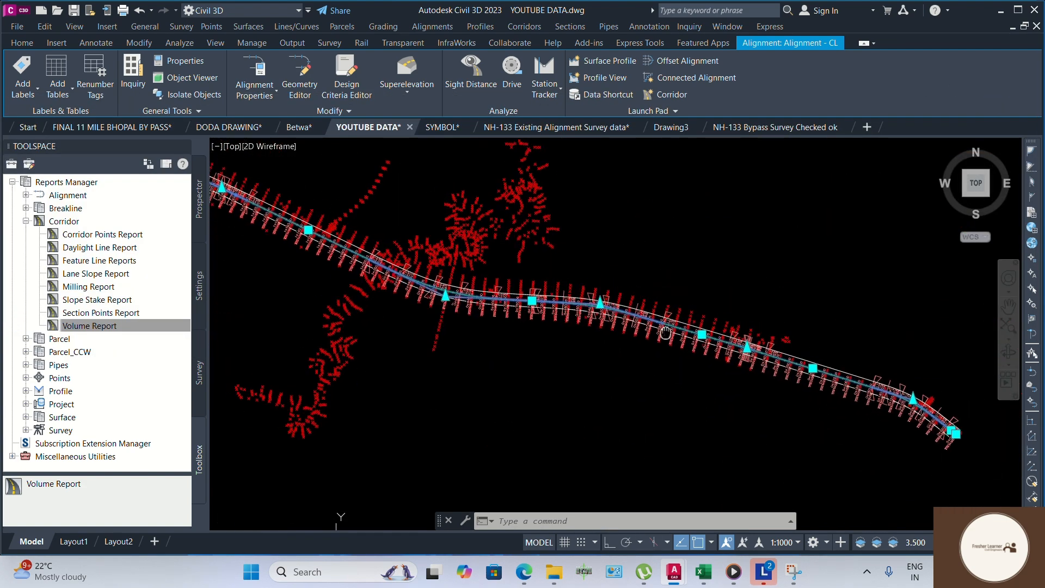
{"action": "middle_click_drag", "start_coordinate": [665, 332], "coordinate": [675, 327]}
{"action": "scroll", "coordinate": [914, 416], "scroll_direction": "up", "scroll_amount": 8}
{"action": "mouse_move", "coordinate": [861, 391]}
{"action": "middle_mouse_down"}
{"action": "mouse_move", "coordinate": [710, 429]}
{"action": "mouse_move", "coordinate": [631, 422]}
{"action": "middle_mouse_up"}
{"action": "scroll", "coordinate": [648, 433], "scroll_direction": "down", "scroll_amount": 3}
{"action": "scroll", "coordinate": [682, 307], "scroll_direction": "up", "scroll_amount": 3}
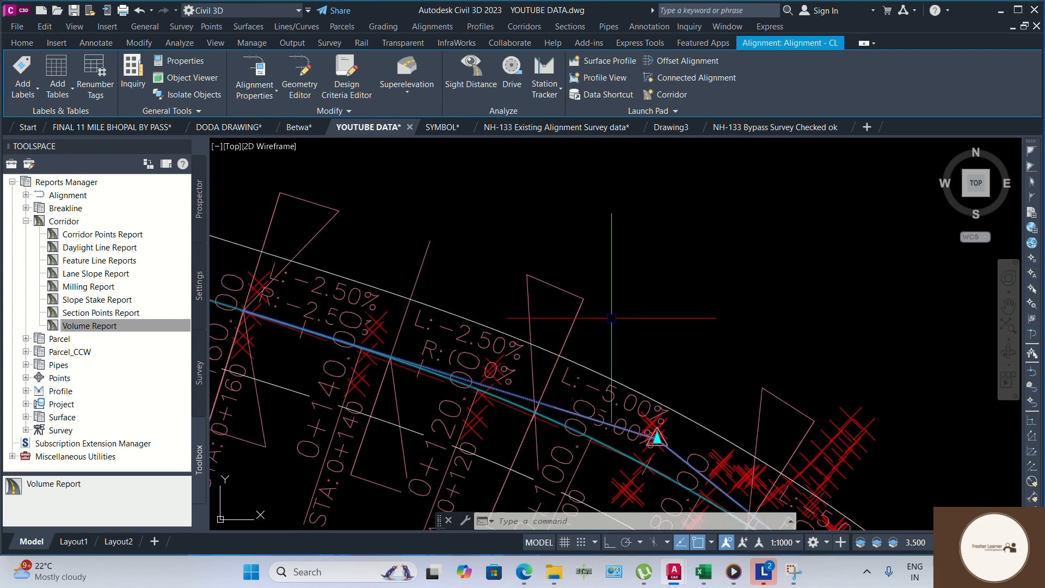
{"action": "scroll", "coordinate": [560, 325], "scroll_direction": "up", "scroll_amount": 2}
{"action": "left_click", "coordinate": [566, 330]}
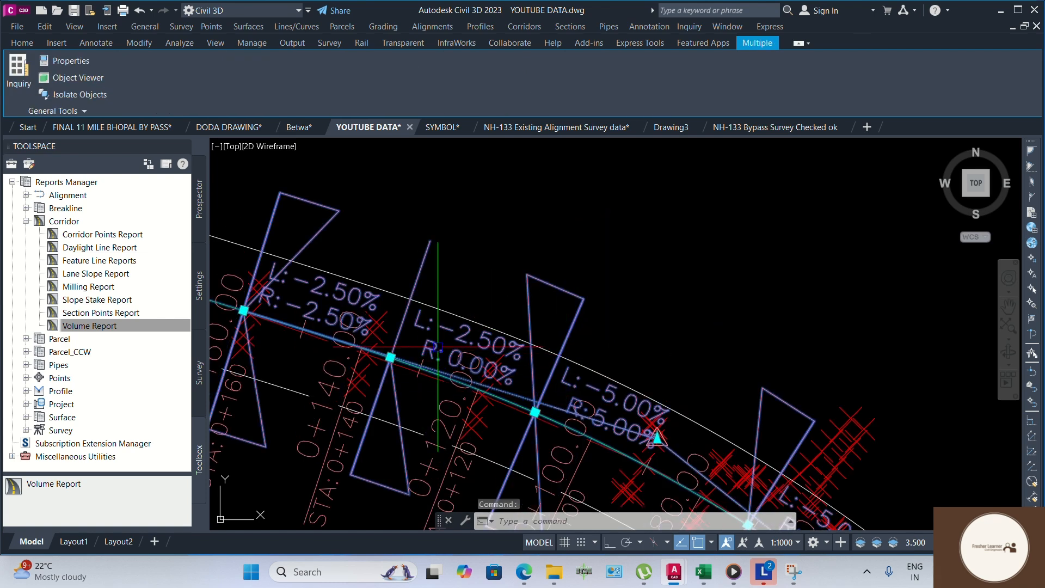
{"action": "middle_click_drag", "start_coordinate": [790, 423], "coordinate": [688, 373]}
{"action": "middle_click_drag", "start_coordinate": [766, 443], "coordinate": [572, 288]}
{"action": "scroll", "coordinate": [663, 355], "scroll_direction": "down", "scroll_amount": 2}
{"action": "mouse_move", "coordinate": [636, 377]}
{"action": "middle_mouse_down"}
{"action": "mouse_move", "coordinate": [544, 394]}
{"action": "mouse_move", "coordinate": [586, 379]}
{"action": "mouse_move", "coordinate": [596, 389]}
{"action": "middle_mouse_up"}
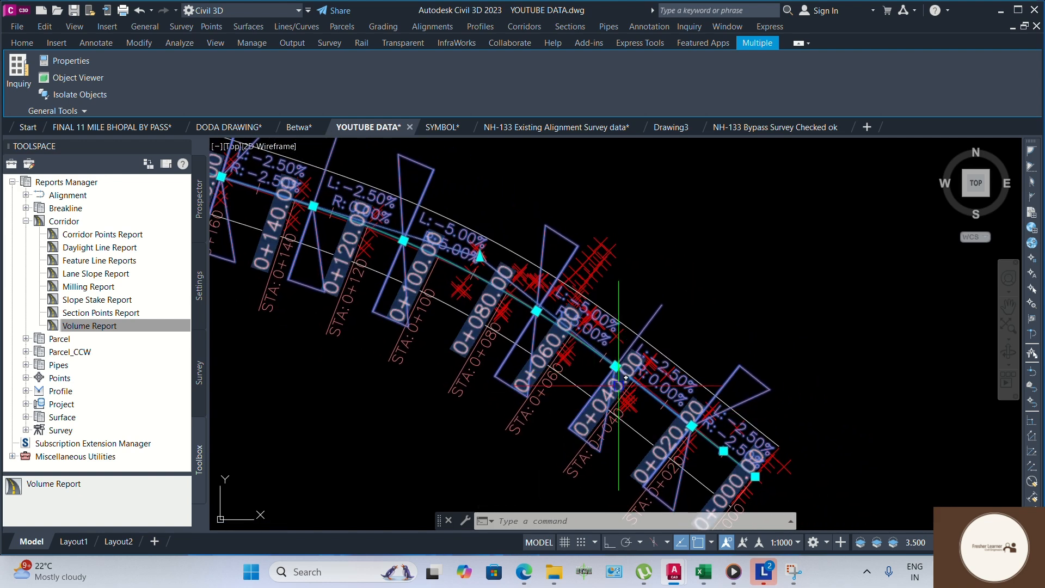
{"action": "middle_click_drag", "start_coordinate": [471, 267], "coordinate": [562, 313]}
{"action": "scroll", "coordinate": [562, 313], "scroll_direction": "up", "scroll_amount": 2}
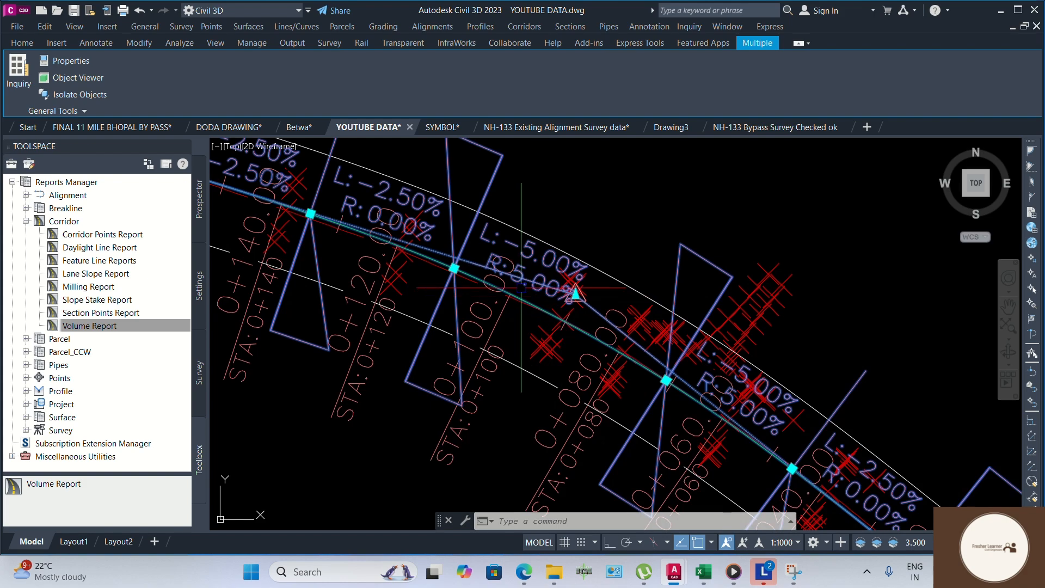
Examine the superelevation labels on the following curves, as far as about station 0+980.
{"action": "scroll", "coordinate": [528, 274], "scroll_direction": "down", "scroll_amount": 6}
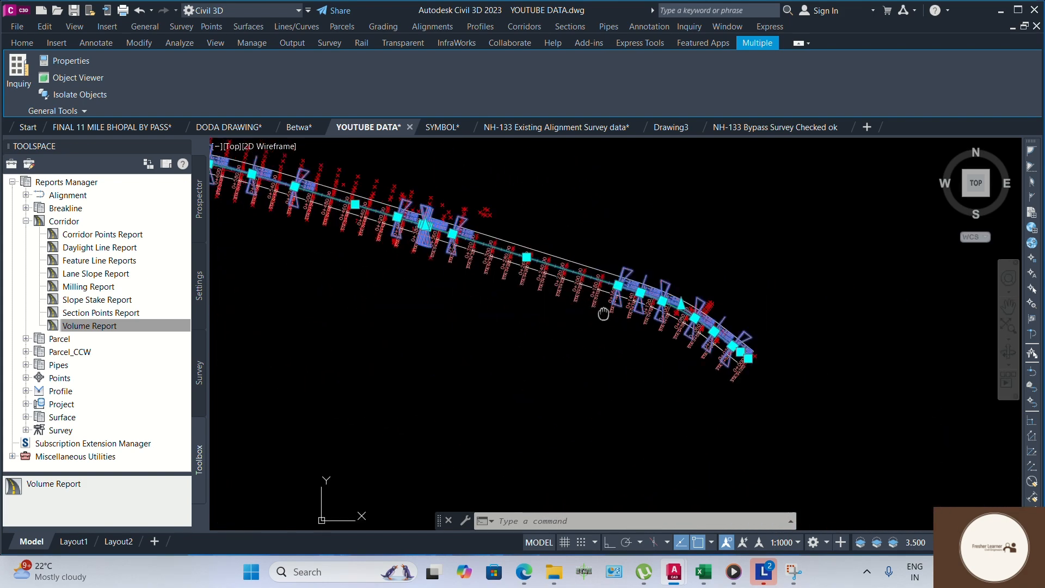
{"action": "mouse_move", "coordinate": [670, 318]}
{"action": "middle_mouse_down"}
{"action": "mouse_move", "coordinate": [677, 332]}
{"action": "mouse_move", "coordinate": [618, 325]}
{"action": "mouse_move", "coordinate": [773, 353]}
{"action": "middle_mouse_up"}
{"action": "scroll", "coordinate": [617, 305], "scroll_direction": "up", "scroll_amount": 6}
{"action": "scroll", "coordinate": [617, 305], "scroll_direction": "down", "scroll_amount": 2}
{"action": "middle_click_drag", "start_coordinate": [403, 267], "coordinate": [766, 358]}
{"action": "scroll", "coordinate": [543, 268], "scroll_direction": "up", "scroll_amount": 2}
{"action": "scroll", "coordinate": [544, 269], "scroll_direction": "up", "scroll_amount": 2}
{"action": "scroll", "coordinate": [543, 269], "scroll_direction": "down", "scroll_amount": 4}
{"action": "middle_click_drag", "start_coordinate": [543, 271], "coordinate": [1004, 333]}
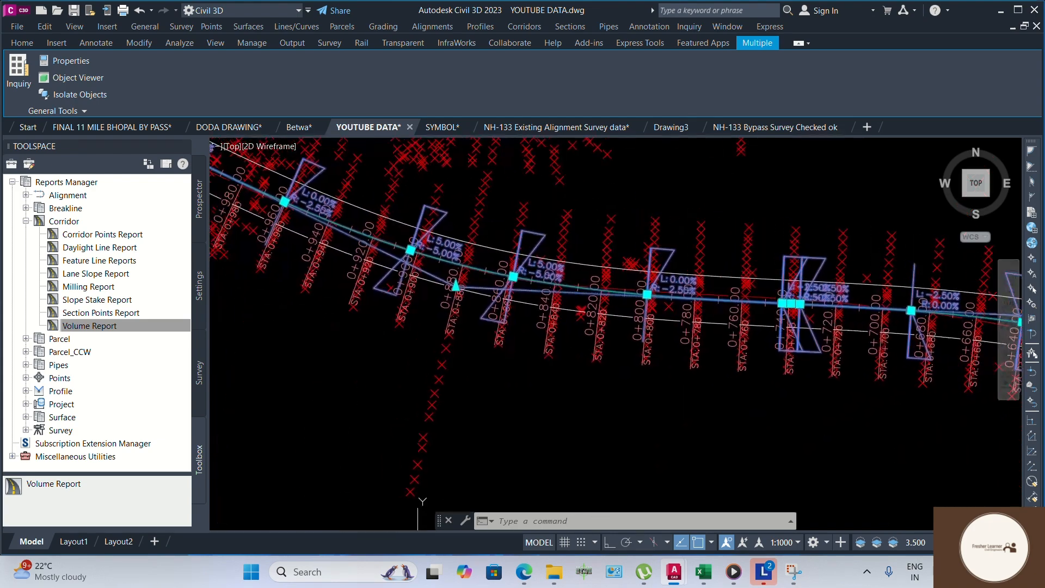
{"action": "scroll", "coordinate": [683, 314], "scroll_direction": "up", "scroll_amount": 4}
{"action": "middle_click_drag", "start_coordinate": [683, 314], "coordinate": [548, 328]}
{"action": "scroll", "coordinate": [576, 352], "scroll_direction": "down", "scroll_amount": 5}
{"action": "scroll", "coordinate": [652, 378], "scroll_direction": "down", "scroll_amount": 5}
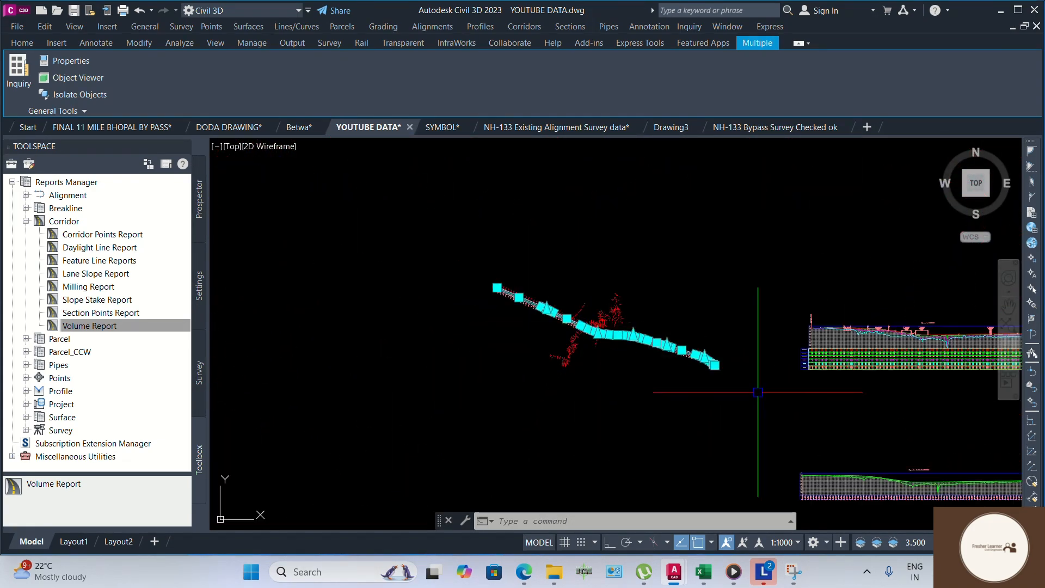
{"action": "mouse_move", "coordinate": [759, 391]}
{"action": "middle_mouse_down"}
{"action": "mouse_move", "coordinate": [575, 314]}
{"action": "mouse_move", "coordinate": [642, 346]}
{"action": "middle_mouse_up"}
{"action": "scroll", "coordinate": [695, 272], "scroll_direction": "up", "scroll_amount": 7}
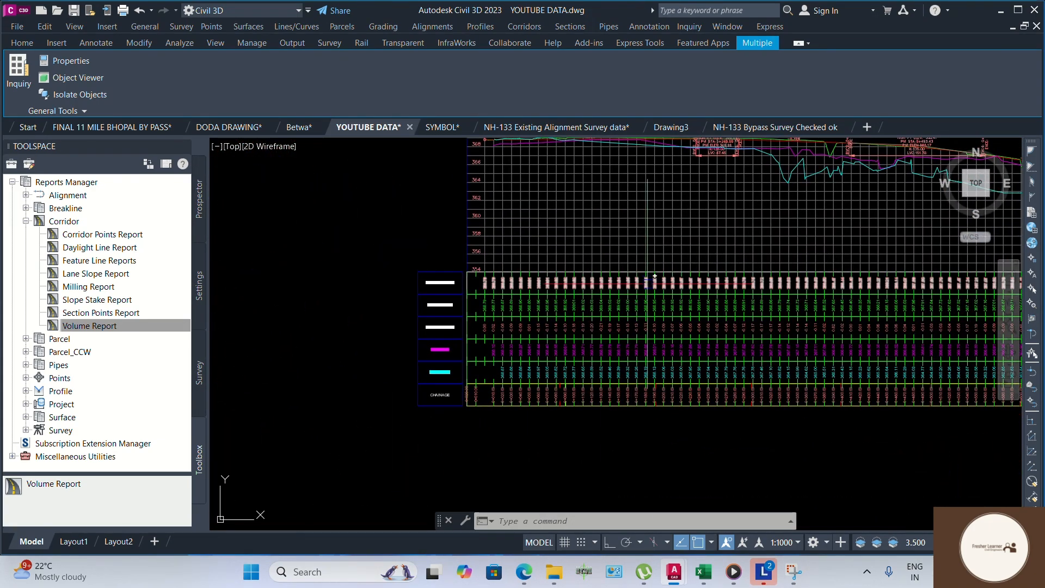
{"action": "left_click", "coordinate": [593, 246]}
{"action": "right_click", "coordinate": [593, 246]}
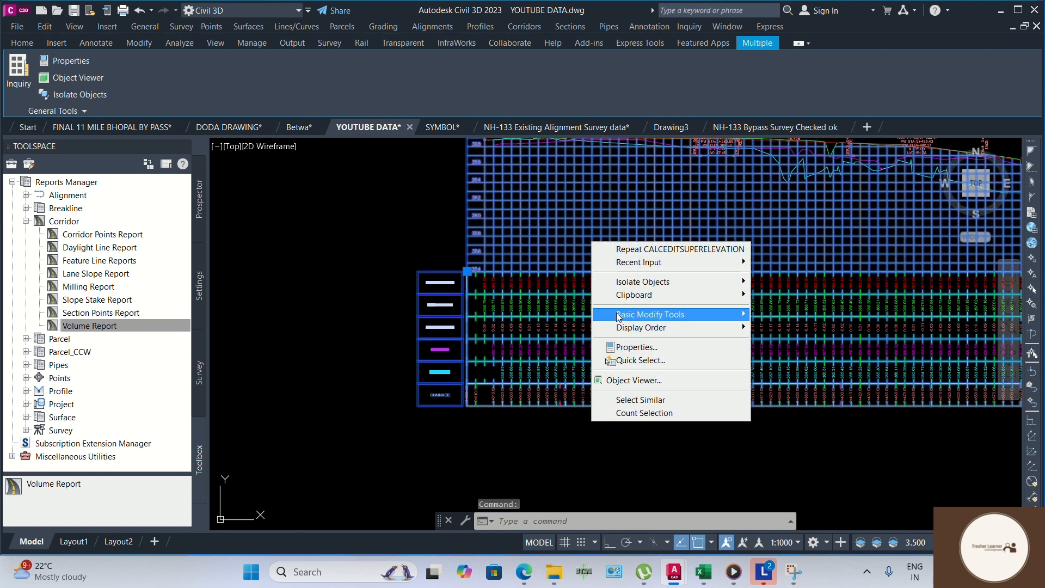
{"action": "left_click", "coordinate": [667, 380]}
{"action": "key", "text": "Escape"}
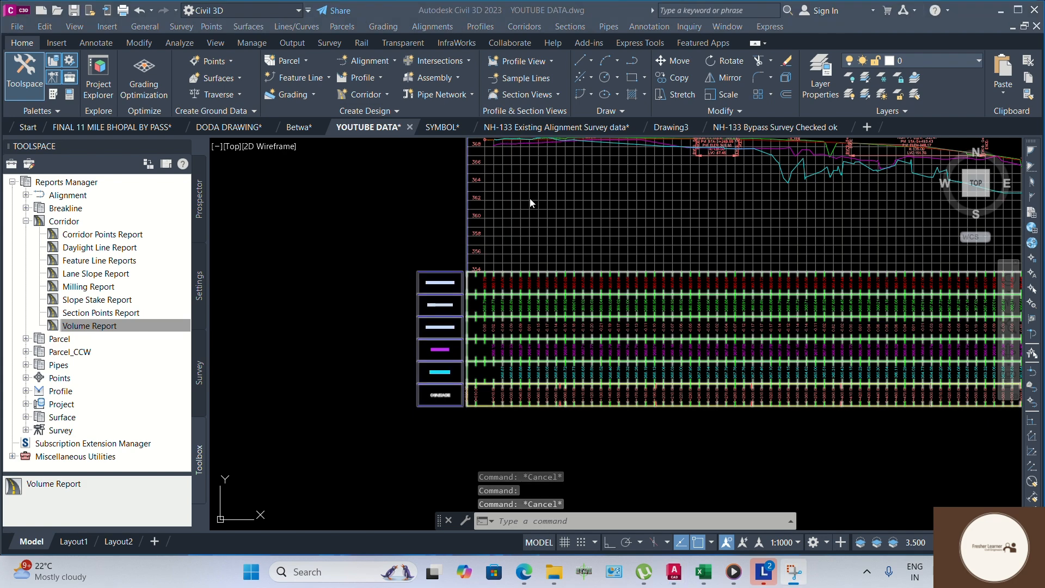
Add a Vertical Geometry band in the Geometry style below the centreline profile view.
{"action": "left_click", "coordinate": [547, 221]}
{"action": "right_click", "coordinate": [548, 209]}
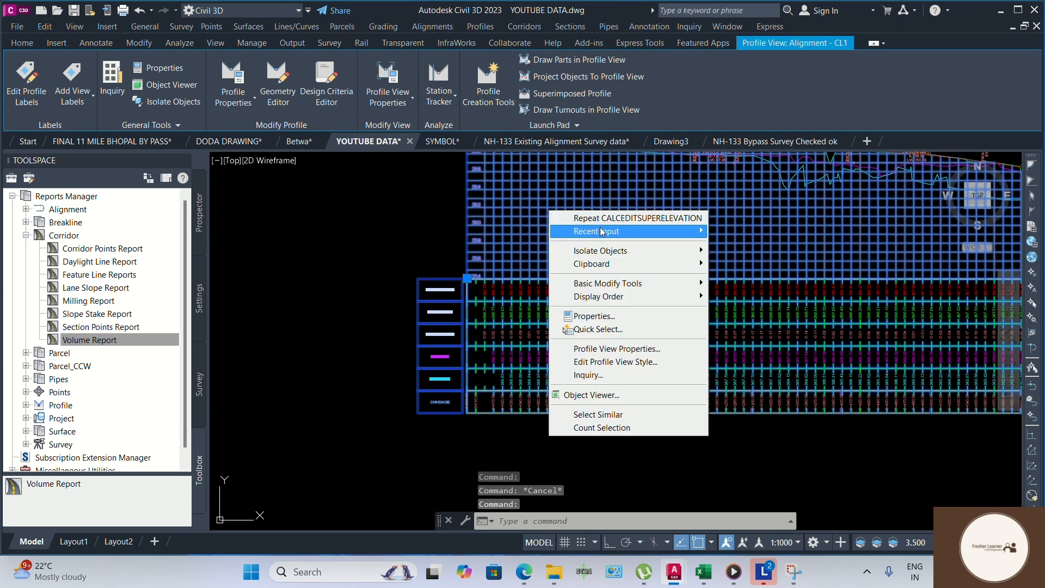
{"action": "left_click", "coordinate": [636, 349]}
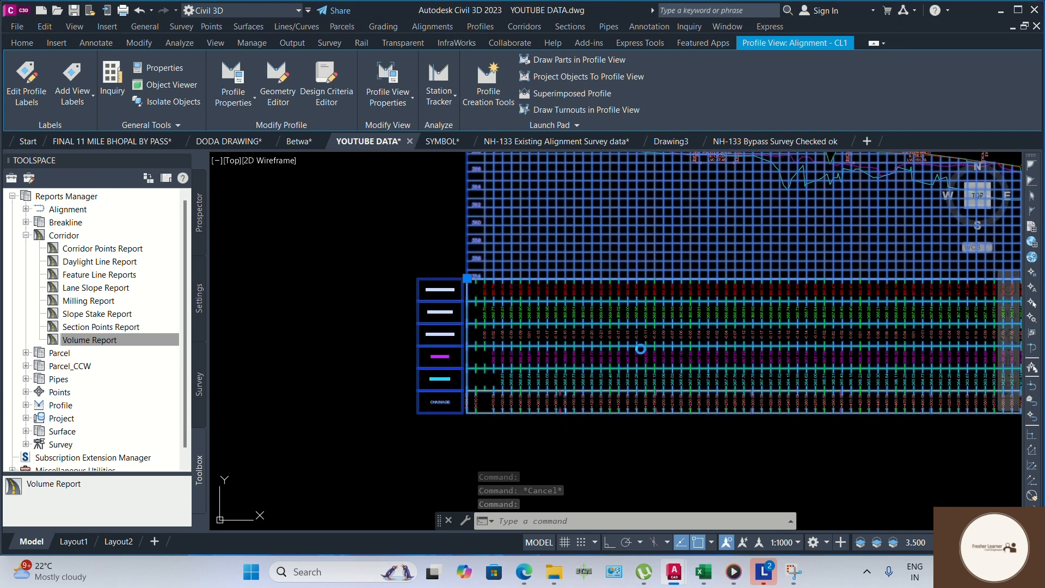
{"action": "left_click", "coordinate": [338, 177]}
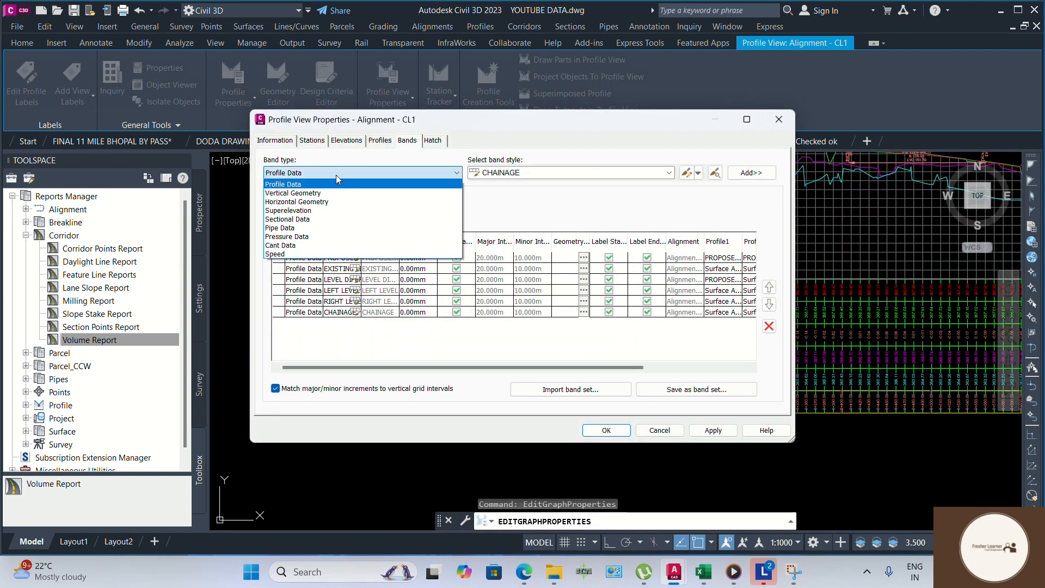
{"action": "left_click", "coordinate": [300, 199]}
{"action": "left_click", "coordinate": [539, 177]}
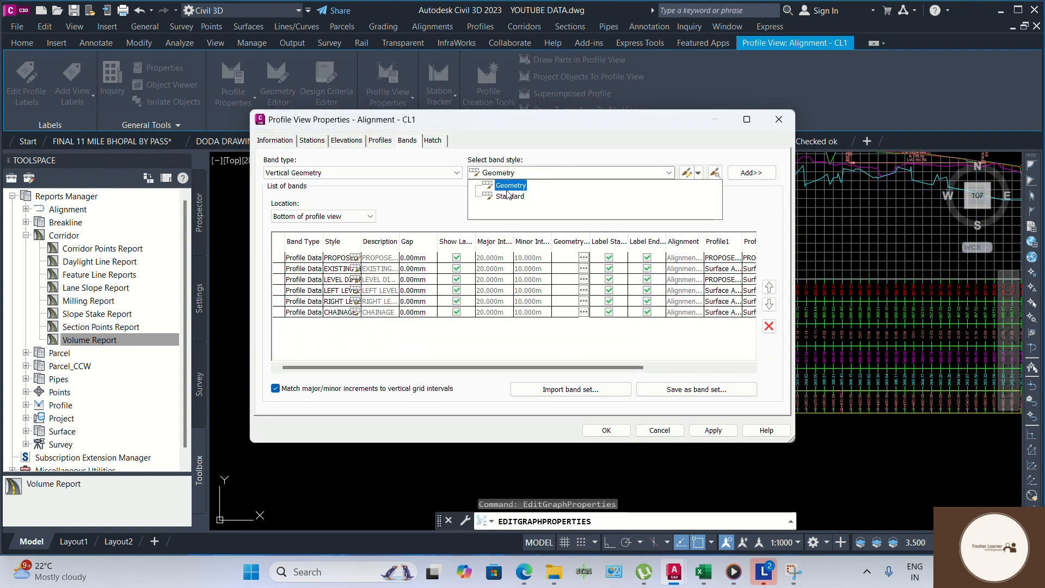
{"action": "left_click", "coordinate": [511, 186]}
{"action": "left_click", "coordinate": [751, 174]}
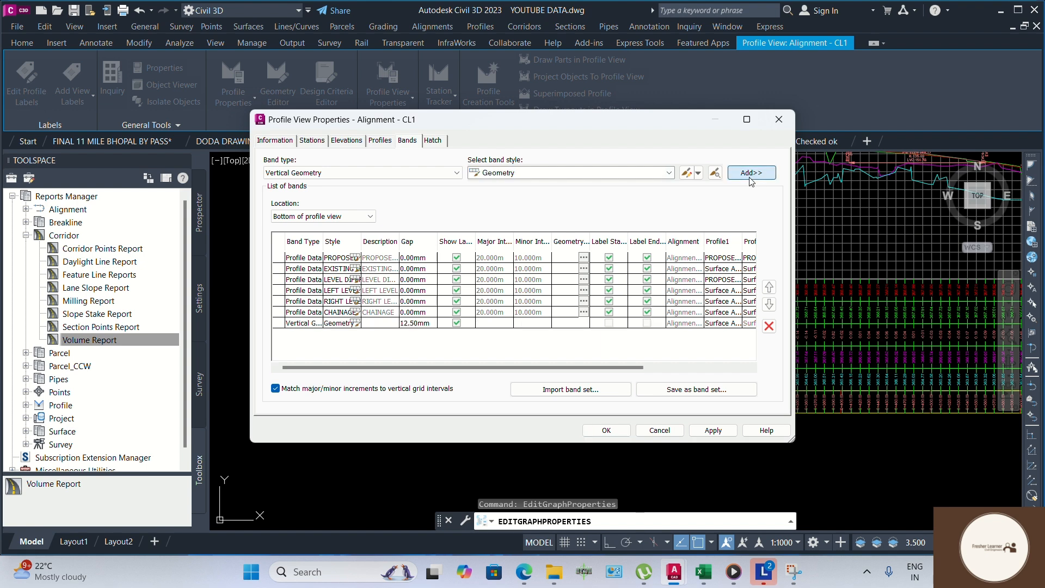
Set the Vertical Geometry band's gap to 0 mm and its Profile1 to PROPOSED PROFILE, and apply the band settings.
{"action": "left_click", "coordinate": [418, 323]}
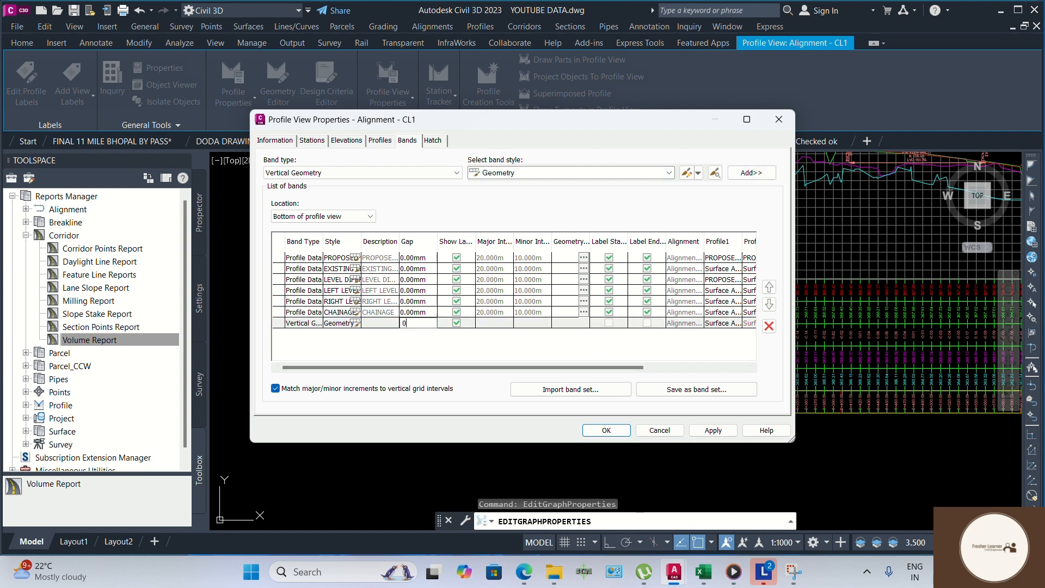
{"action": "left_click", "coordinate": [728, 325]}
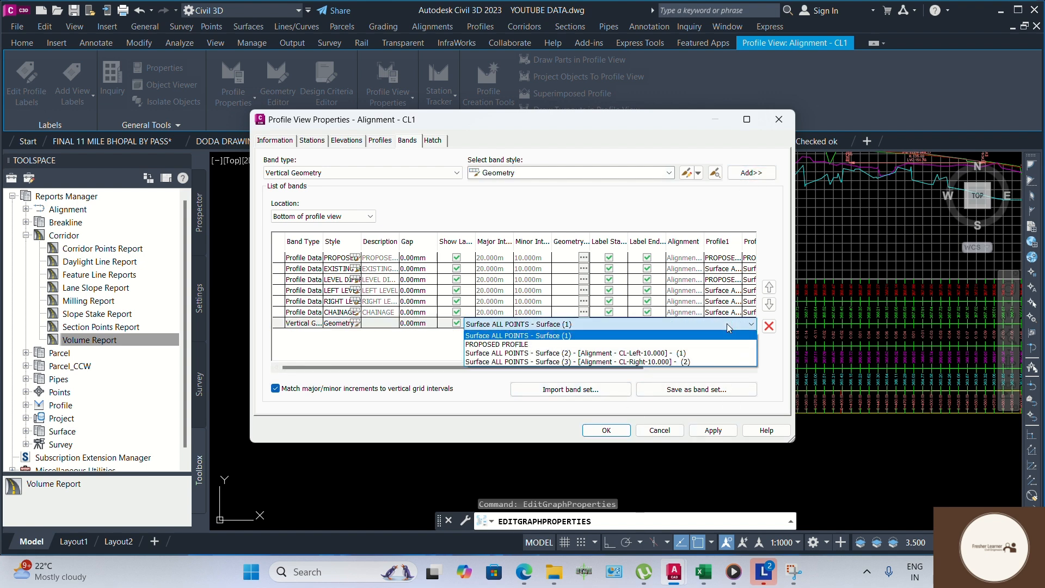
{"action": "left_click", "coordinate": [544, 344]}
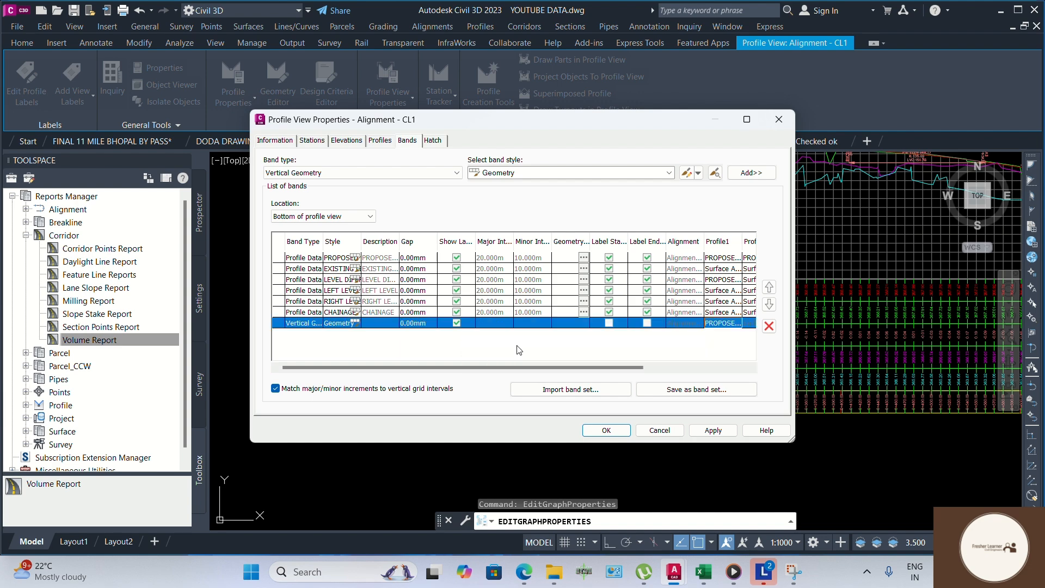
{"action": "left_click", "coordinate": [735, 431]}
{"action": "left_click", "coordinate": [605, 430]}
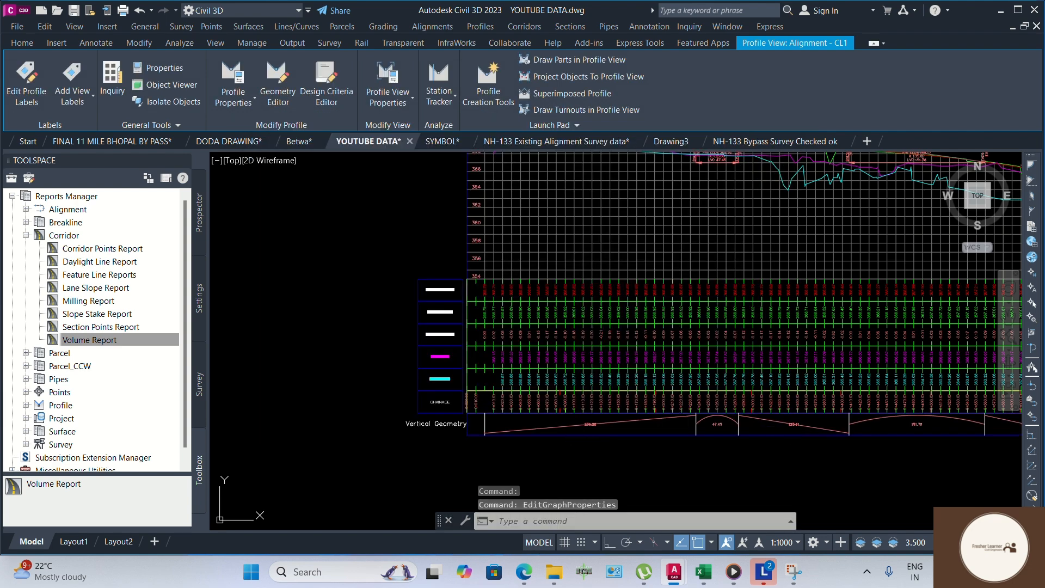
{"action": "key", "text": "Escape"}
Add a Horizontal Geometry band in the Geometry style at the bottom of the CL1 profile view.
{"action": "scroll", "coordinate": [552, 360], "scroll_direction": "down", "scroll_amount": 4}
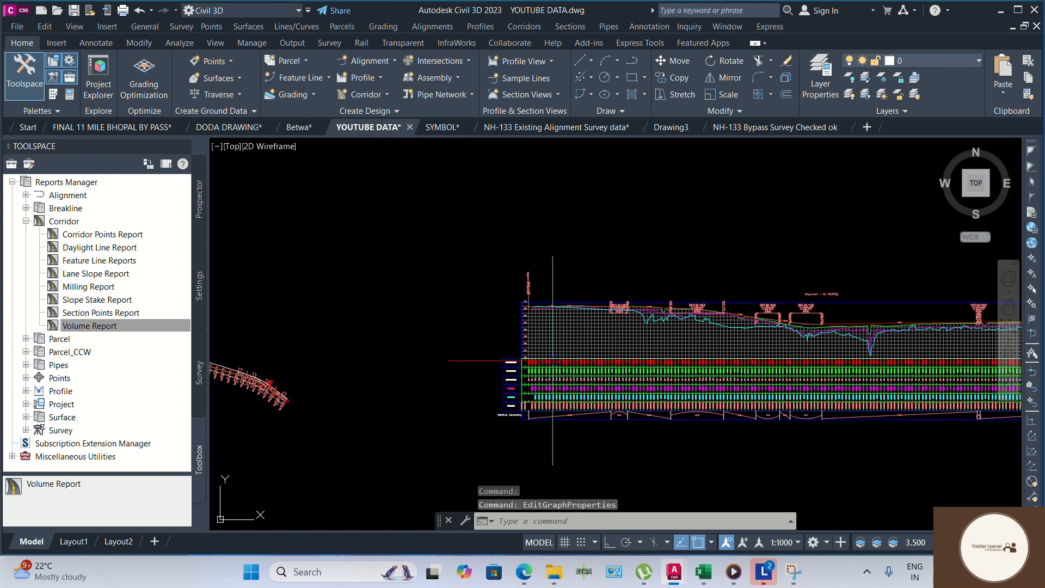
{"action": "scroll", "coordinate": [552, 361], "scroll_direction": "up", "scroll_amount": 2}
{"action": "left_click", "coordinate": [552, 337]}
{"action": "right_click", "coordinate": [552, 337]}
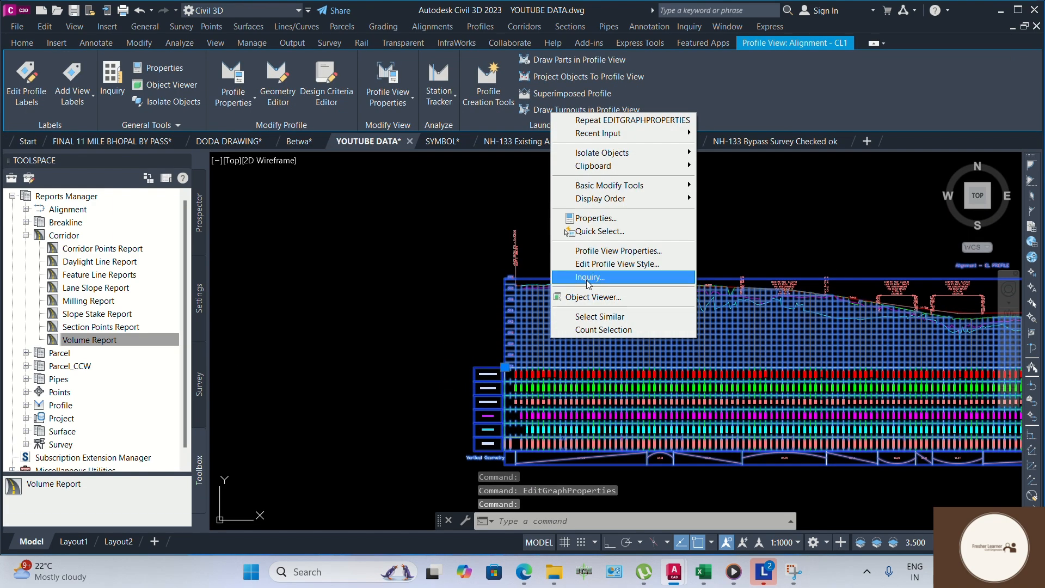
{"action": "left_click", "coordinate": [596, 251]}
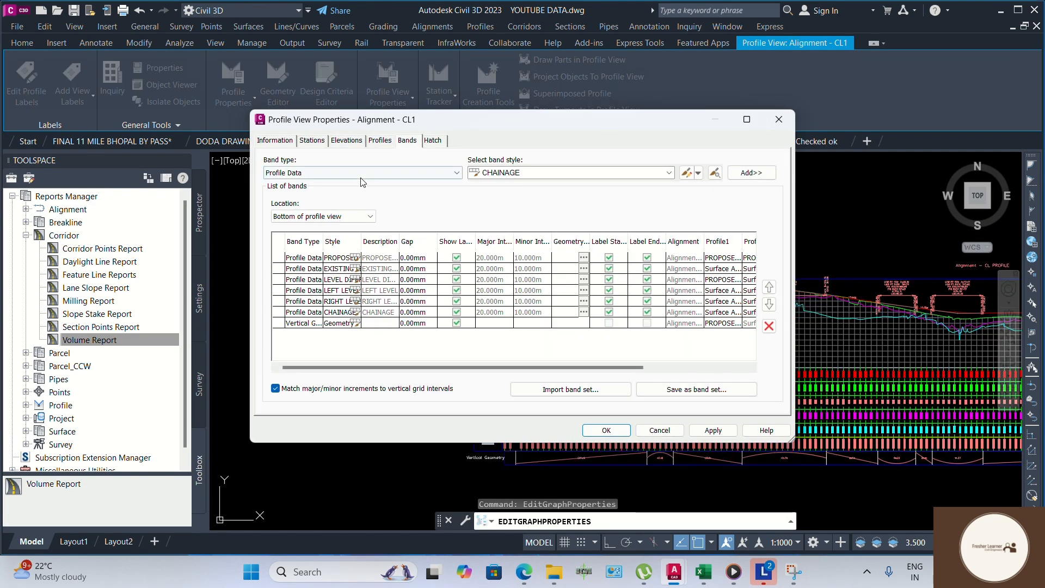
{"action": "left_click", "coordinate": [357, 173]}
{"action": "left_click", "coordinate": [357, 201]}
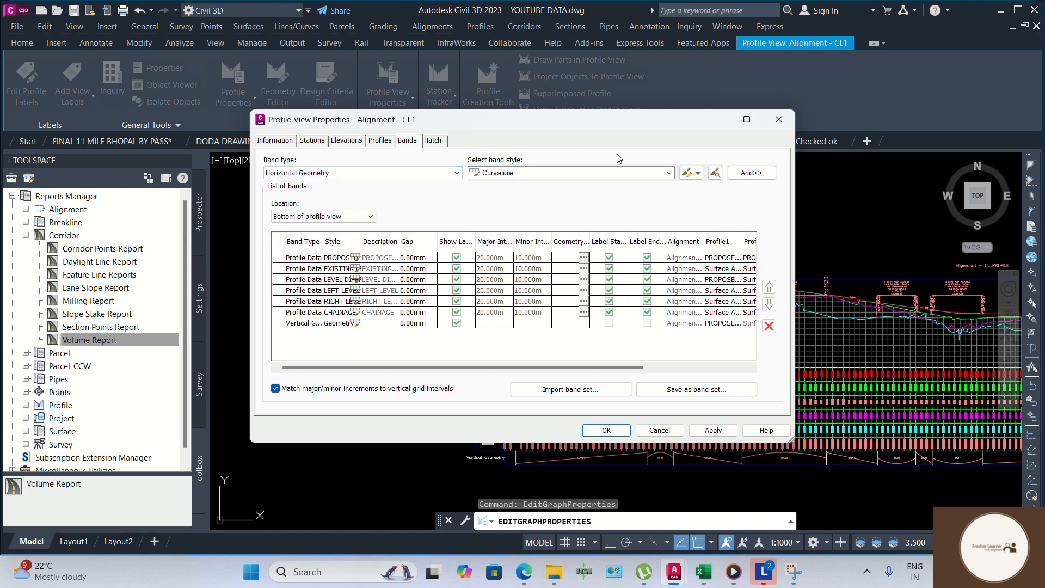
{"action": "left_click", "coordinate": [612, 173]}
{"action": "left_click", "coordinate": [512, 202]}
{"action": "left_click", "coordinate": [761, 173]}
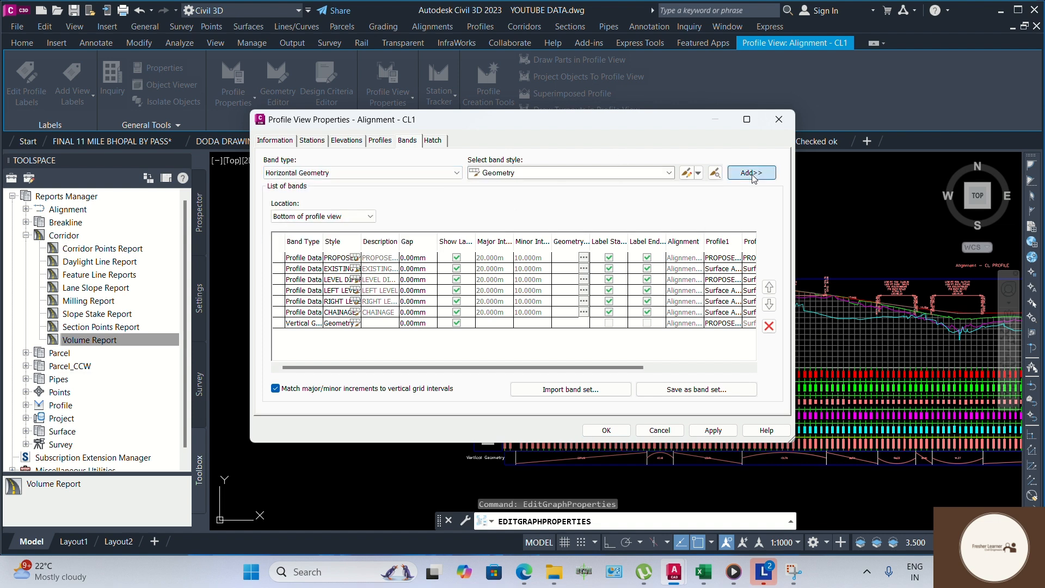
Set the Horizontal Geometry band's gap to 0 mm and apply the band settings.
{"action": "left_click", "coordinate": [423, 334]}
{"action": "left_click", "coordinate": [423, 334]}
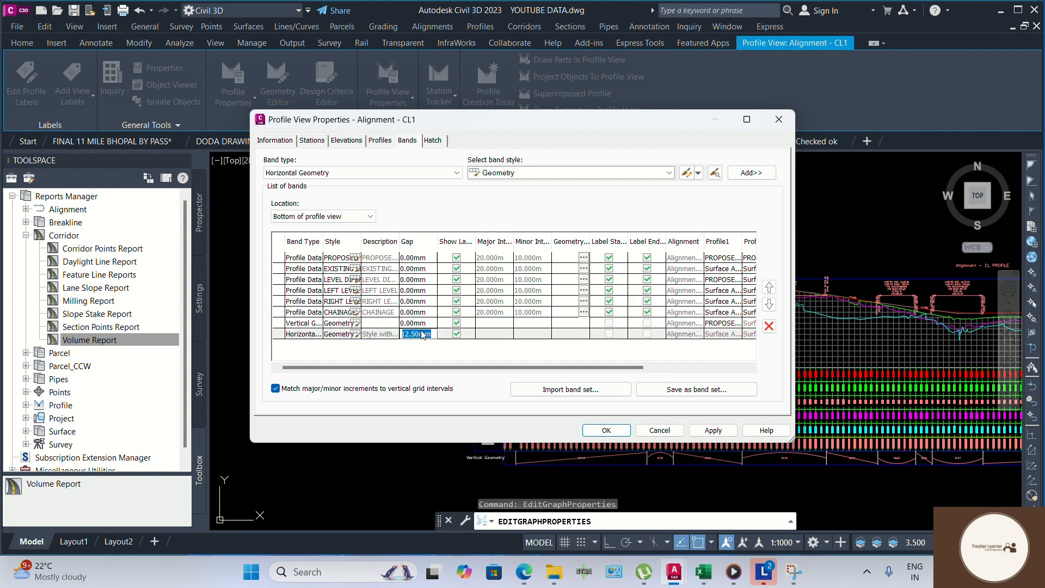
{"action": "type", "text": "0"}
{"action": "left_click", "coordinate": [704, 434]}
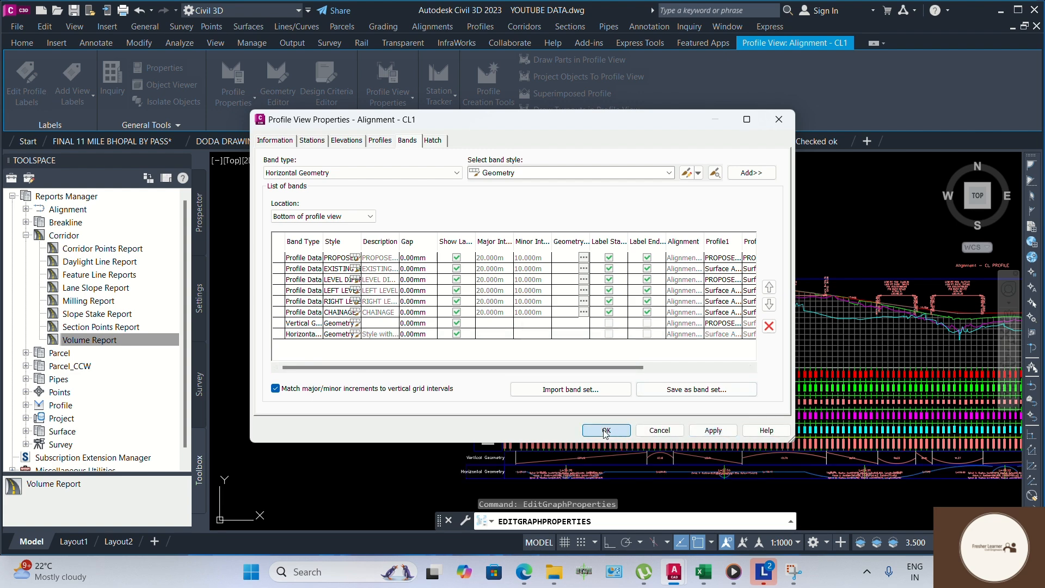
{"action": "left_click", "coordinate": [605, 433]}
{"action": "key", "text": "Escape"}
Examine the curve and spiral labels in the Horizontal Geometry band, from the start to about station 0+720.
{"action": "scroll", "coordinate": [577, 348], "scroll_direction": "down", "scroll_amount": 3}
{"action": "scroll", "coordinate": [564, 422], "scroll_direction": "up", "scroll_amount": 5}
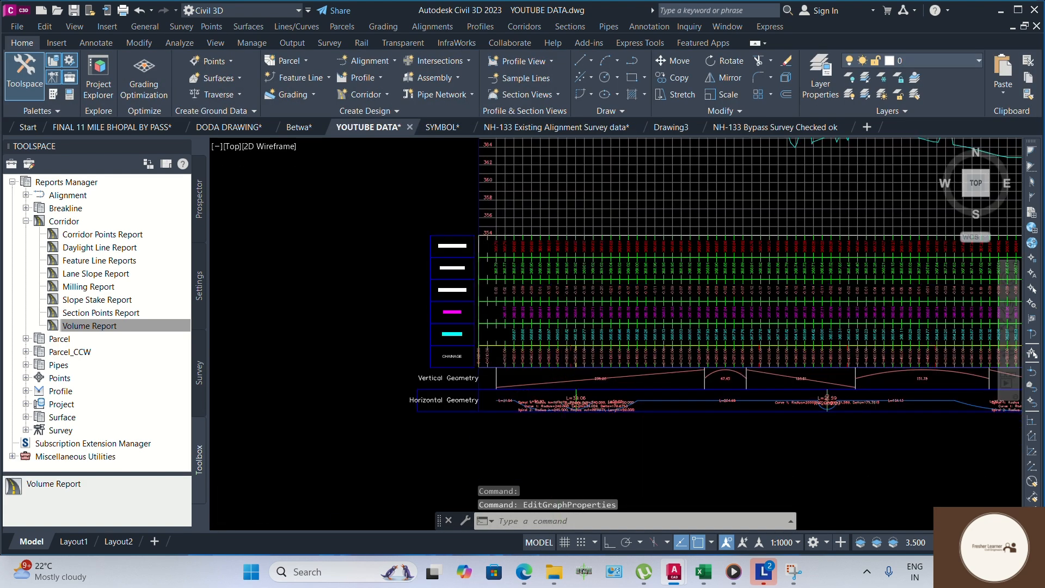
{"action": "scroll", "coordinate": [576, 403], "scroll_direction": "up", "scroll_amount": 5}
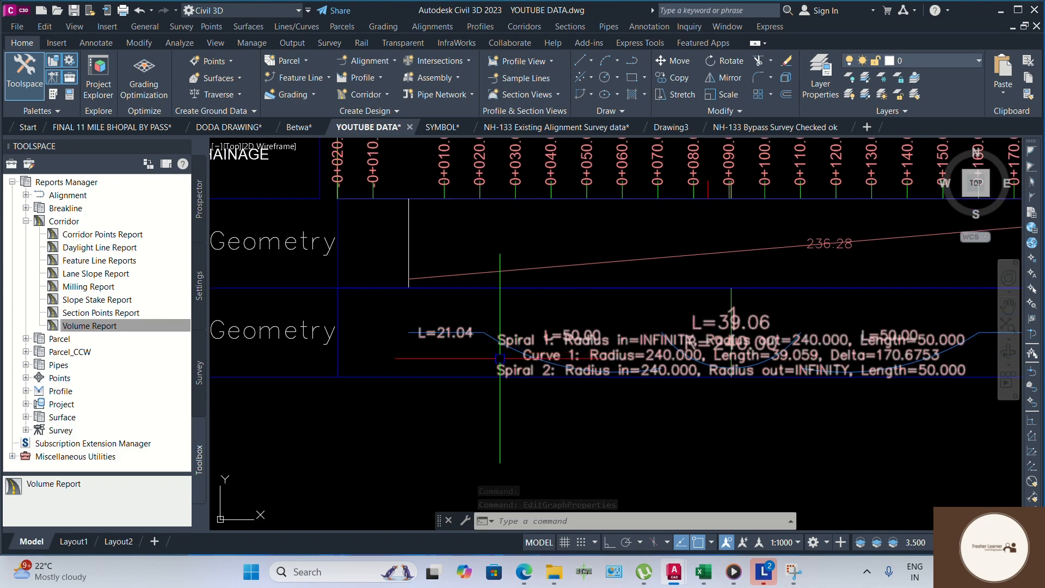
{"action": "scroll", "coordinate": [499, 358], "scroll_direction": "down", "scroll_amount": 2}
{"action": "scroll", "coordinate": [648, 359], "scroll_direction": "down", "scroll_amount": 2}
{"action": "middle_click_drag", "start_coordinate": [532, 387], "coordinate": [415, 366]}
{"action": "mouse_move", "coordinate": [739, 353]}
{"action": "middle_mouse_down"}
{"action": "mouse_move", "coordinate": [593, 380]}
{"action": "mouse_move", "coordinate": [484, 380]}
{"action": "middle_mouse_up"}
{"action": "middle_click_drag", "start_coordinate": [677, 367], "coordinate": [510, 390]}
{"action": "scroll", "coordinate": [509, 390], "scroll_direction": "down", "scroll_amount": 1}
{"action": "scroll", "coordinate": [757, 387], "scroll_direction": "up", "scroll_amount": 3}
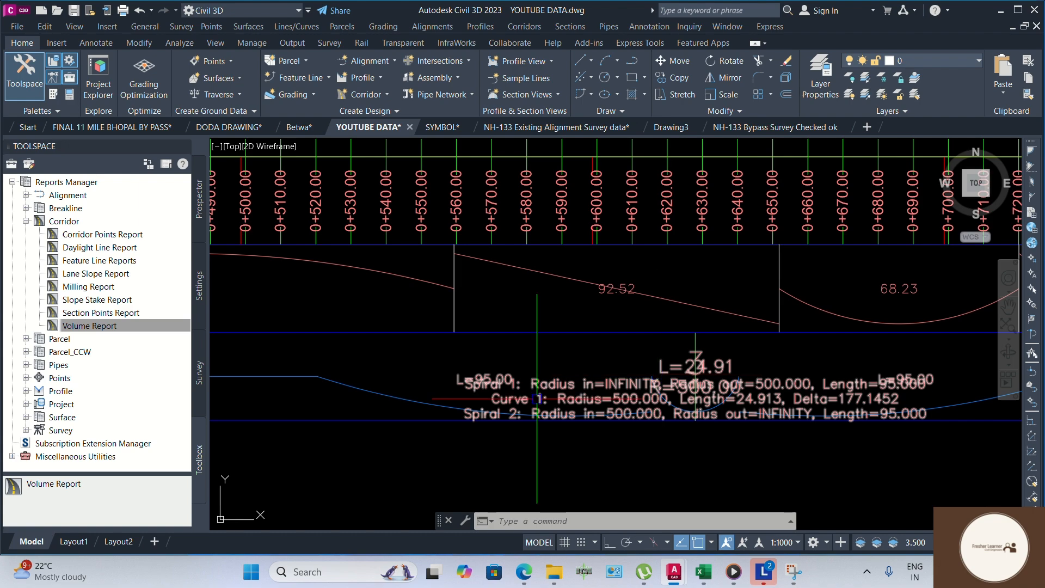
Add a Superelevation band in the Standard style with a 0 mm gap at the bottom of the profile view.
{"action": "scroll", "coordinate": [736, 420], "scroll_direction": "down", "scroll_amount": 8}
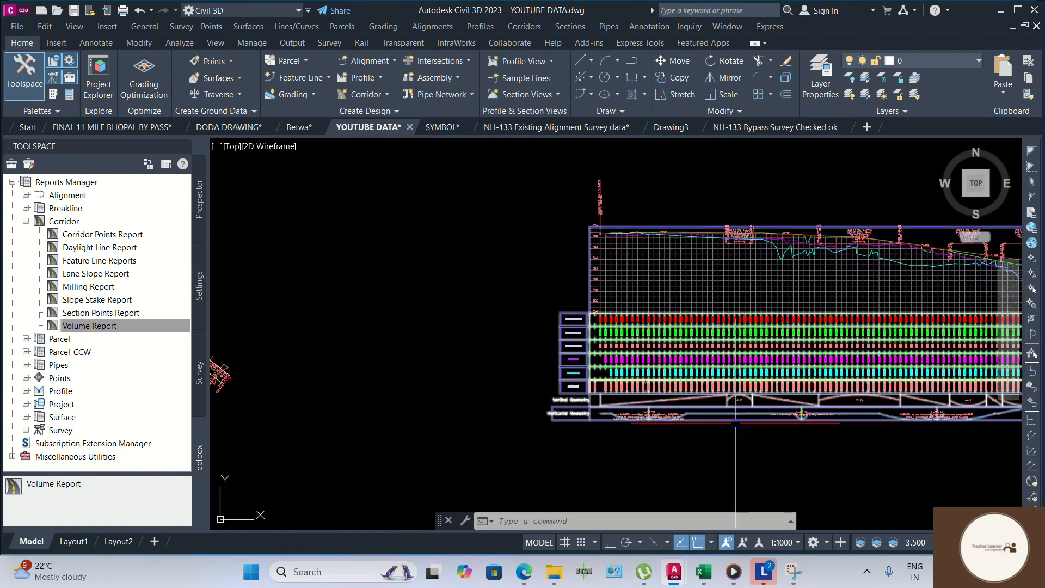
{"action": "left_click", "coordinate": [638, 298]}
{"action": "right_click", "coordinate": [639, 298]}
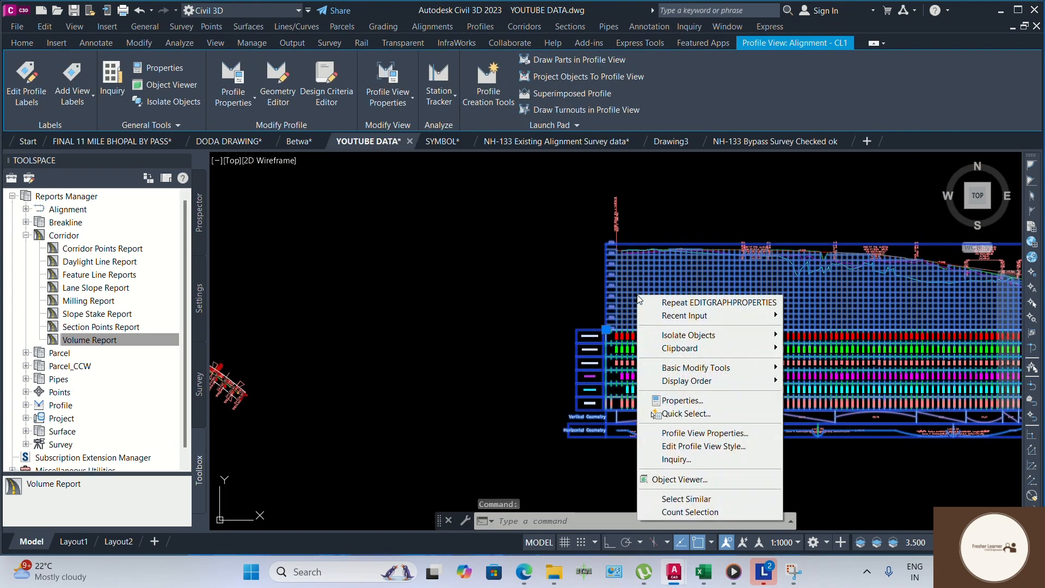
{"action": "left_click", "coordinate": [704, 434]}
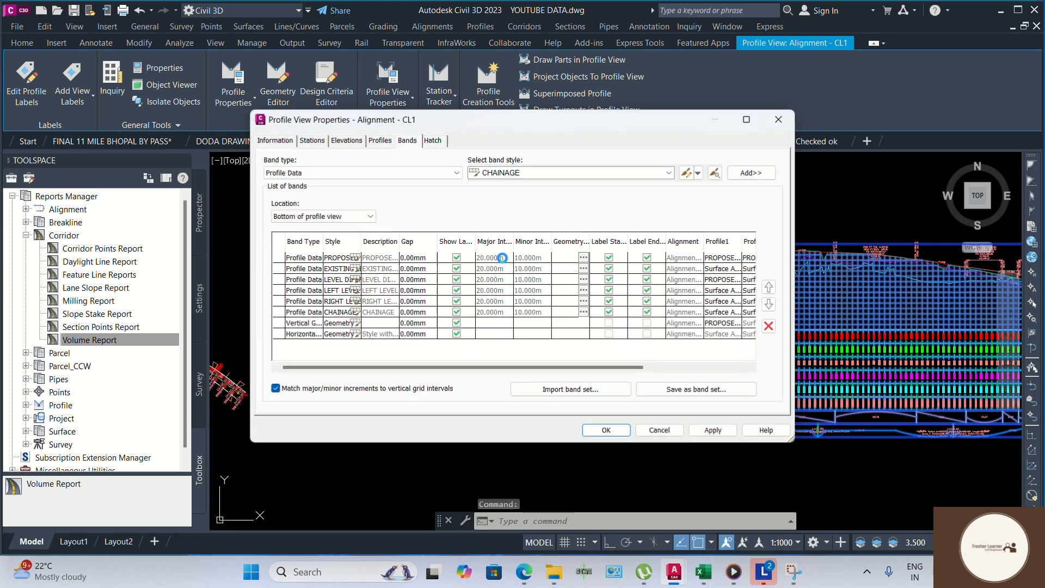
{"action": "left_click", "coordinate": [328, 173]}
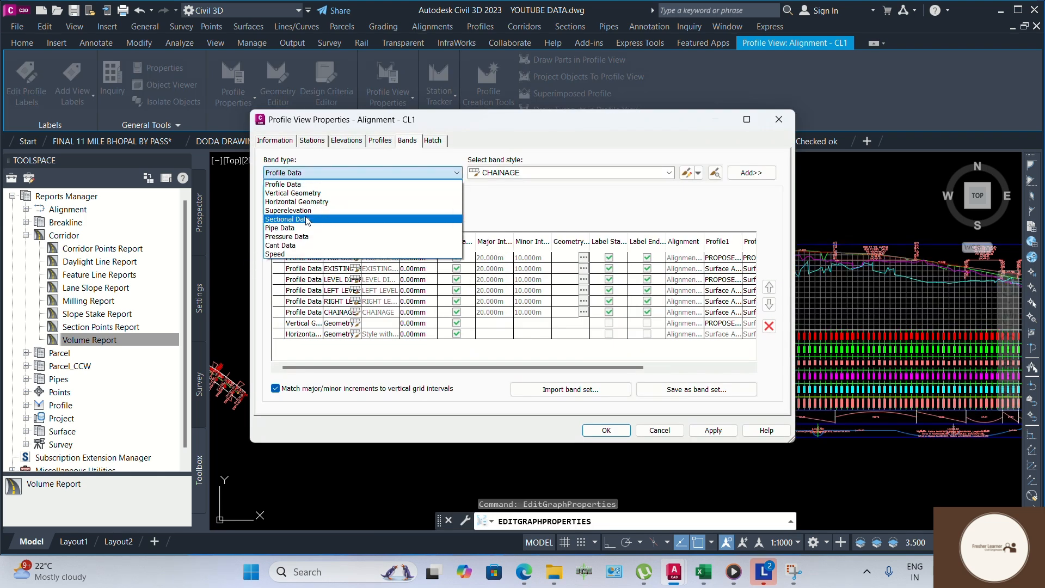
{"action": "left_click", "coordinate": [332, 216]}
{"action": "left_click", "coordinate": [531, 173]}
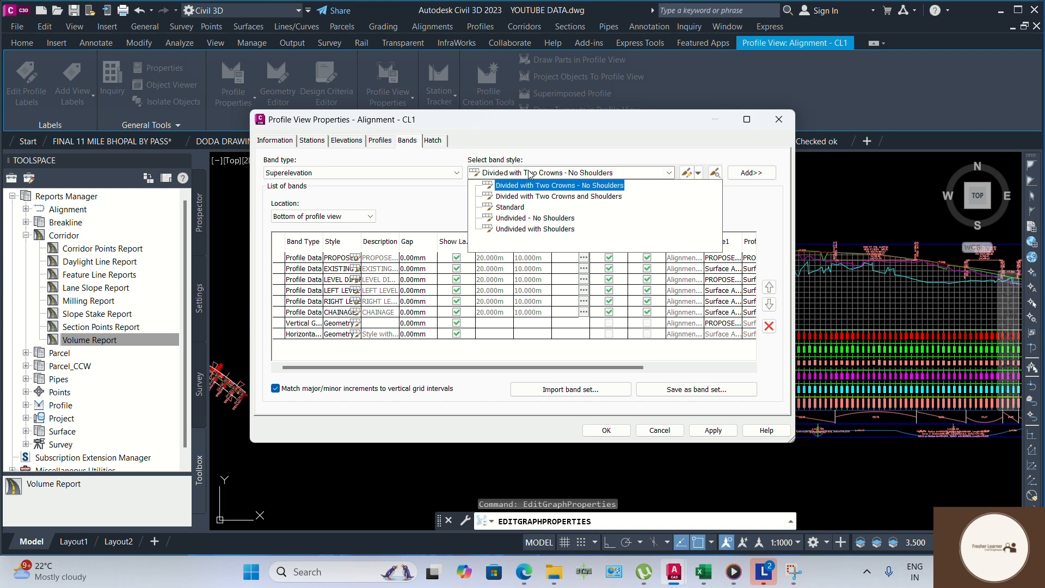
{"action": "left_click", "coordinate": [511, 207]}
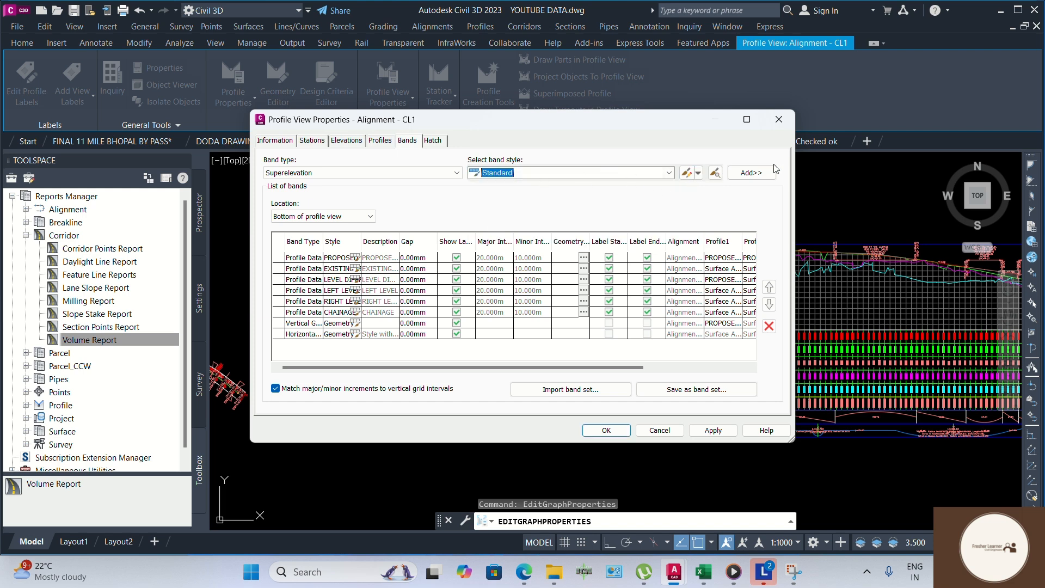
{"action": "left_click", "coordinate": [752, 174]}
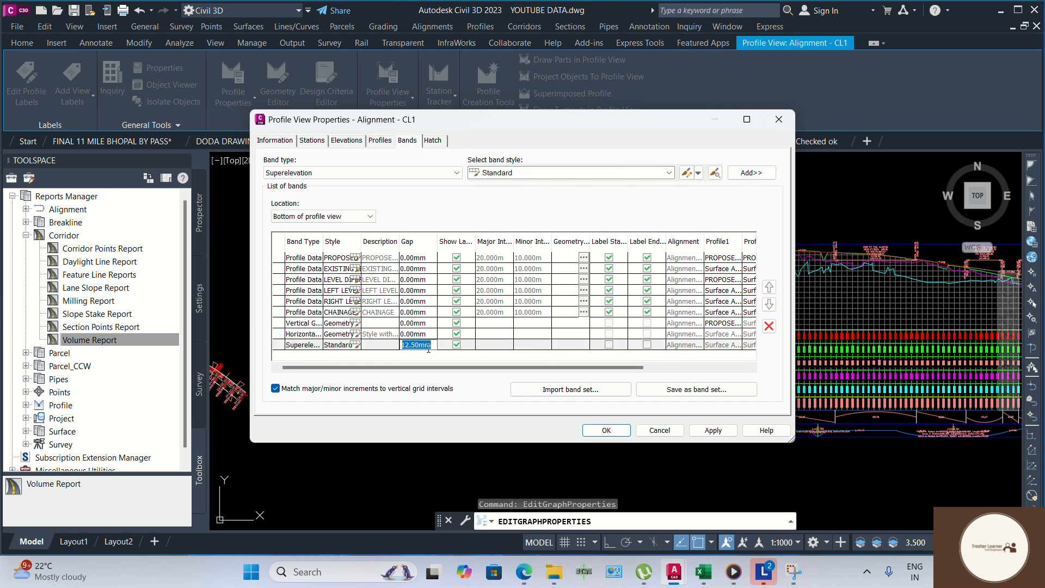
{"action": "left_click", "coordinate": [713, 430]}
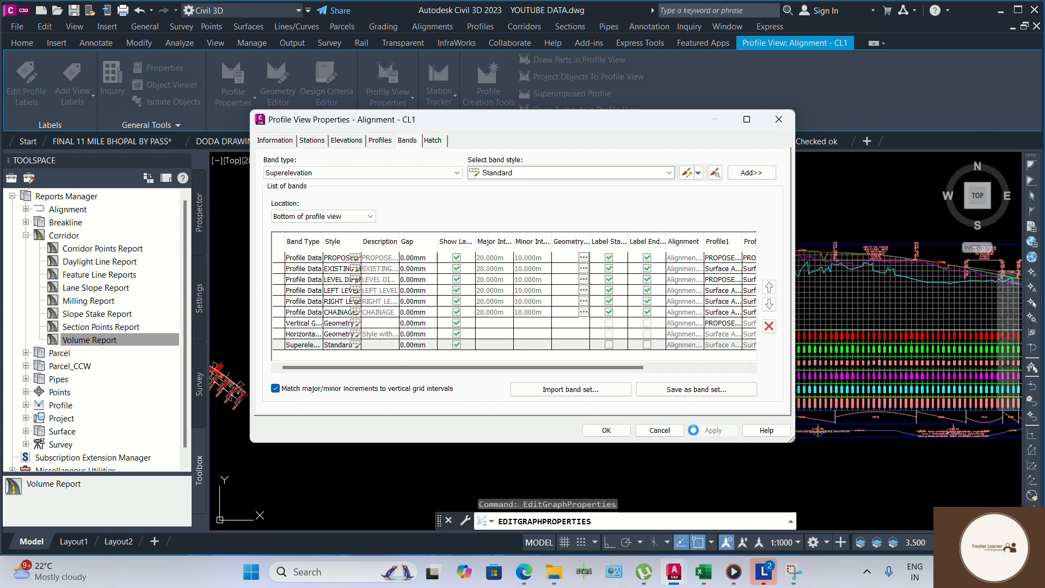
{"action": "left_click", "coordinate": [598, 431]}
Examine the Superelevation band's diagram and labels around the first curve, below the Horizontal Geometry band.
{"action": "scroll", "coordinate": [598, 434], "scroll_direction": "up", "scroll_amount": 8}
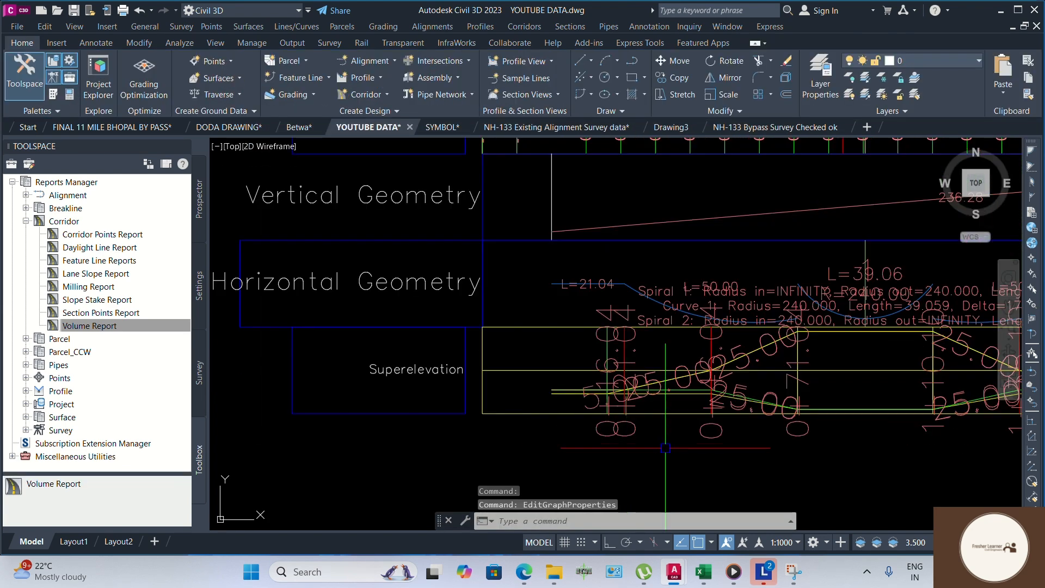
{"action": "scroll", "coordinate": [545, 377], "scroll_direction": "down", "scroll_amount": 5}
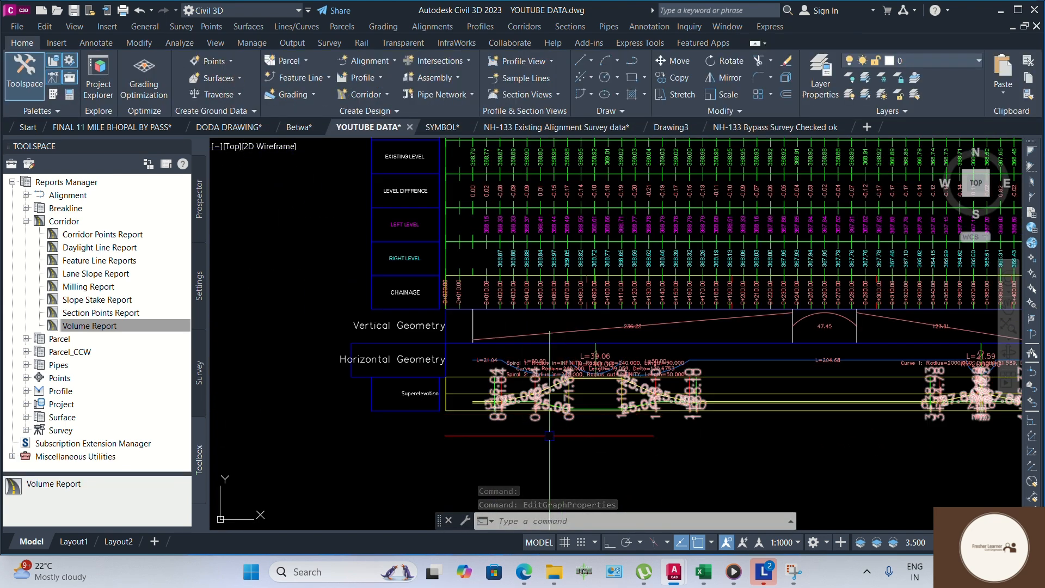
{"action": "middle_click_drag", "start_coordinate": [544, 397], "coordinate": [660, 408]}
{"action": "scroll", "coordinate": [619, 372], "scroll_direction": "up", "scroll_amount": 2}
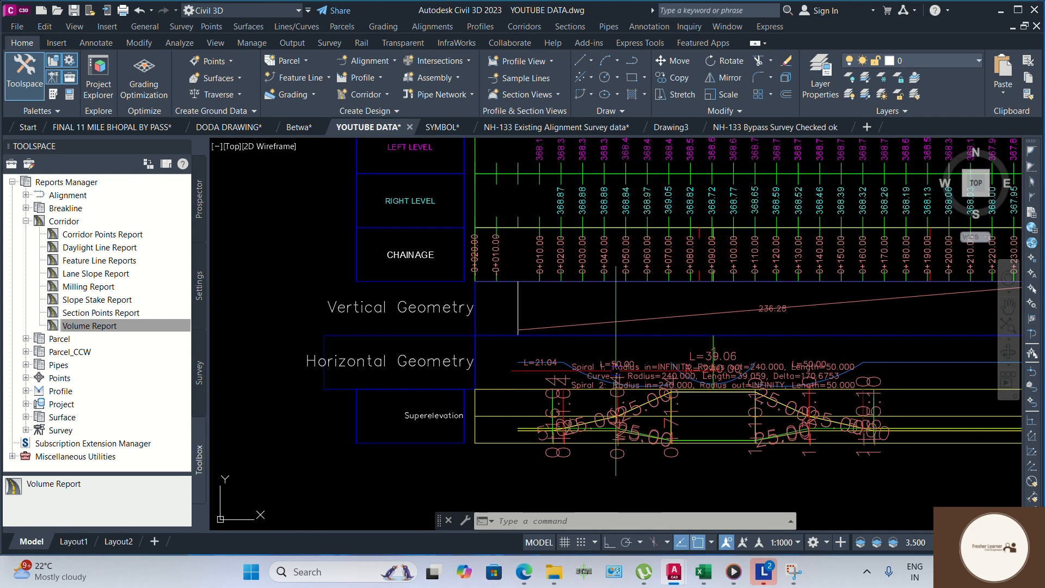
{"action": "scroll", "coordinate": [585, 369], "scroll_direction": "down", "scroll_amount": 2}
{"action": "middle_click_drag", "start_coordinate": [585, 369], "coordinate": [583, 401]}
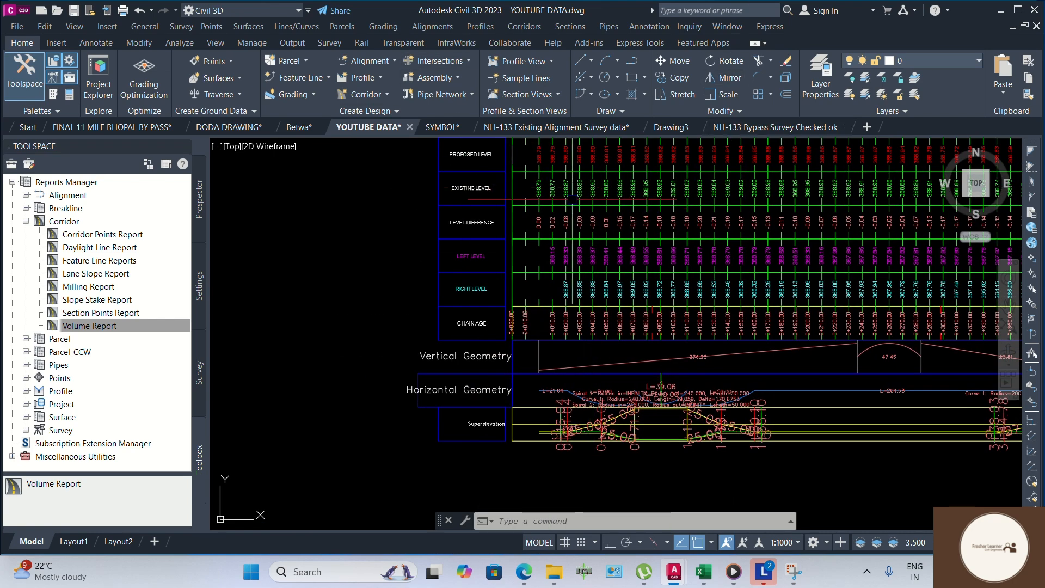
{"action": "scroll", "coordinate": [581, 326], "scroll_direction": "down", "scroll_amount": 4}
{"action": "mouse_move", "coordinate": [581, 326]}
{"action": "middle_mouse_down"}
{"action": "mouse_move", "coordinate": [636, 348]}
{"action": "mouse_move", "coordinate": [619, 377]}
{"action": "middle_mouse_up"}
Open the Standard superelevation band style for editing from the profile view's band settings.
{"action": "left_click", "coordinate": [621, 297]}
{"action": "right_click", "coordinate": [621, 296]}
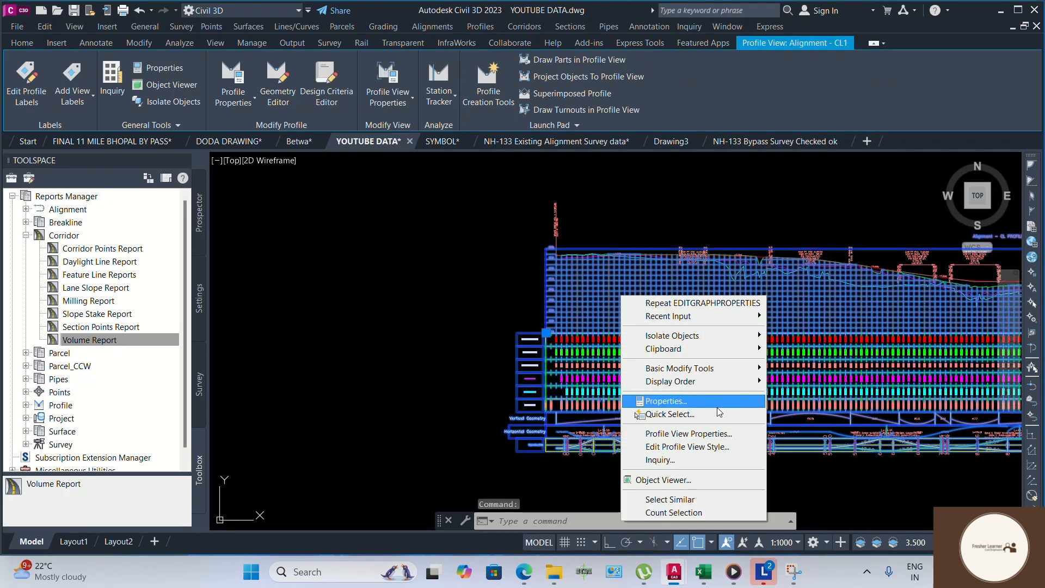
{"action": "left_click", "coordinate": [717, 434]}
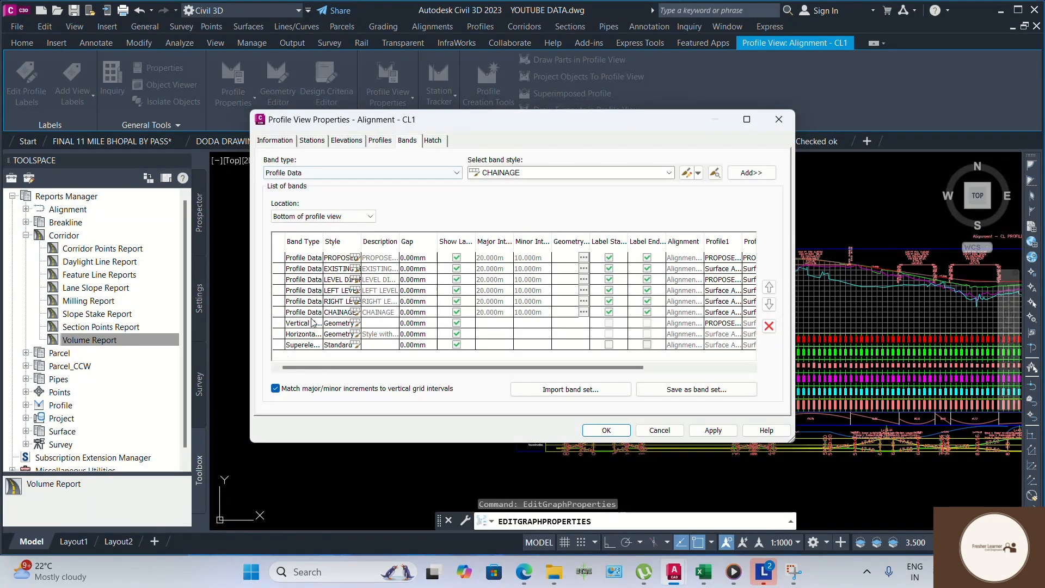
{"action": "left_click", "coordinate": [325, 174]}
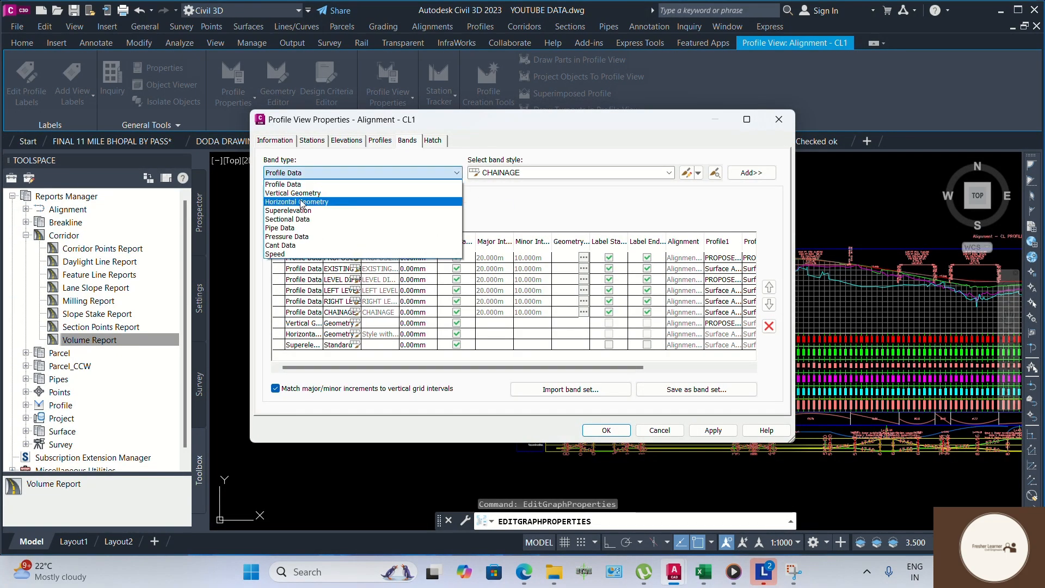
{"action": "left_click", "coordinate": [301, 210]}
{"action": "left_click", "coordinate": [596, 173]}
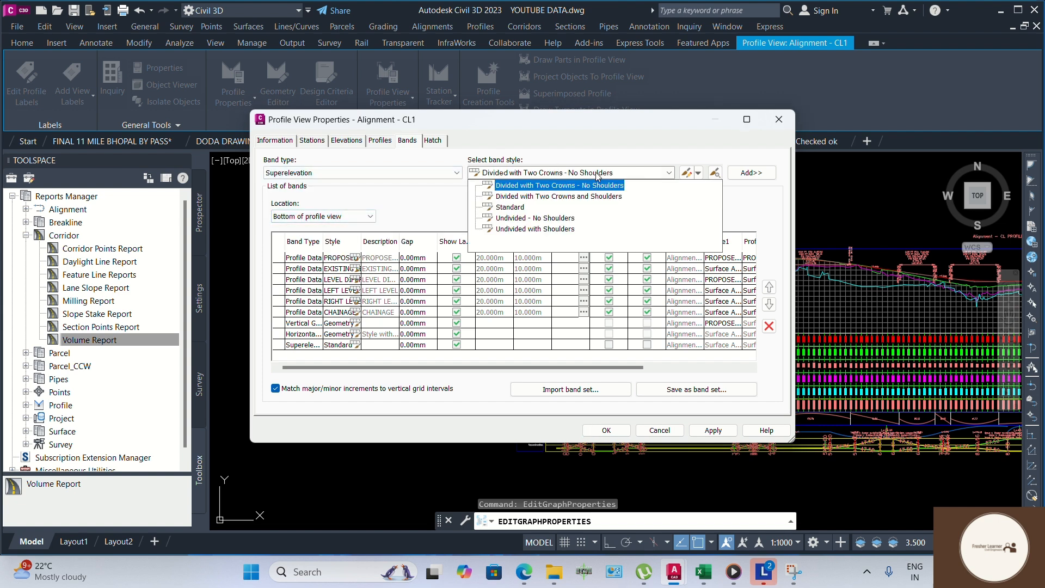
{"action": "left_click", "coordinate": [512, 209]}
{"action": "left_click", "coordinate": [686, 173]}
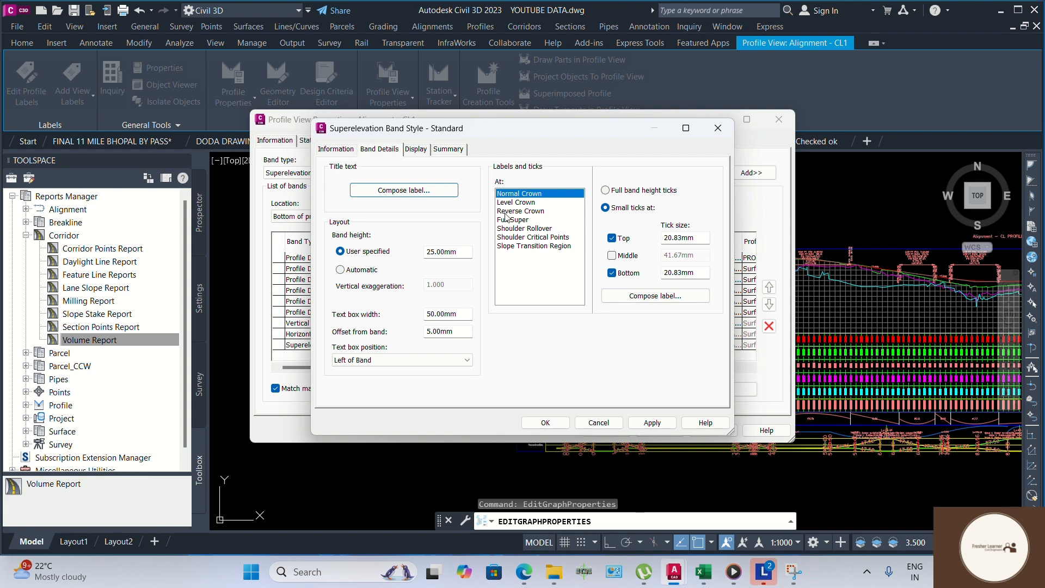
Set the text height of the Normal Crown label's Station Value component to 3 mm and apply the band style.
{"action": "left_click", "coordinate": [624, 298]}
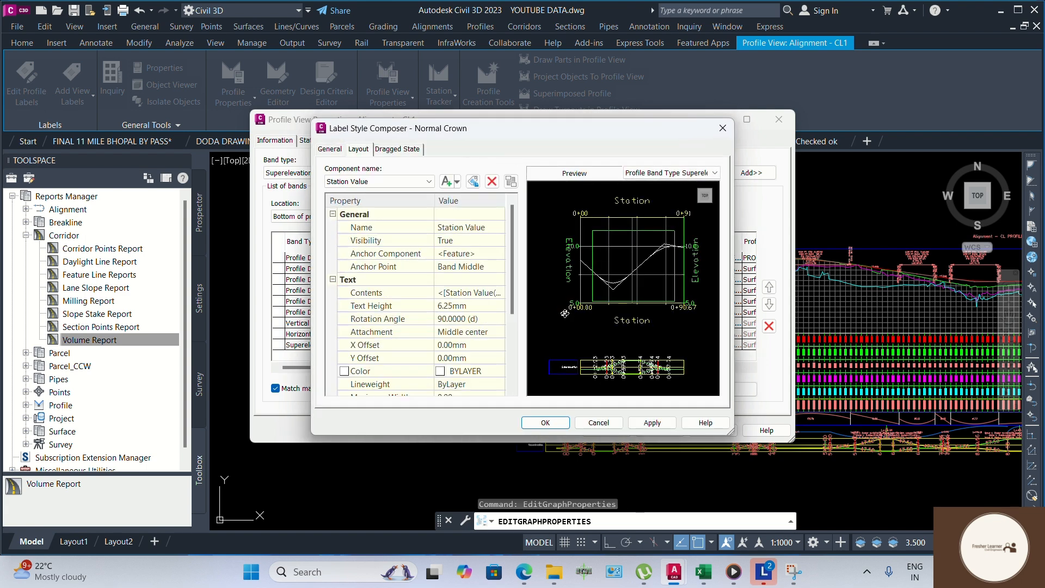
{"action": "left_click", "coordinate": [467, 292]}
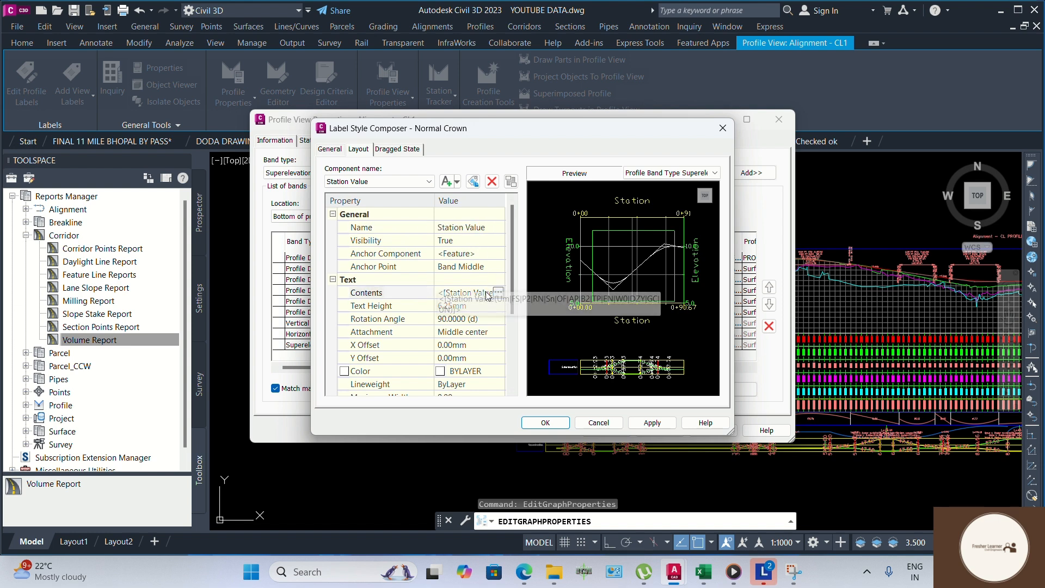
{"action": "left_click", "coordinate": [496, 292]}
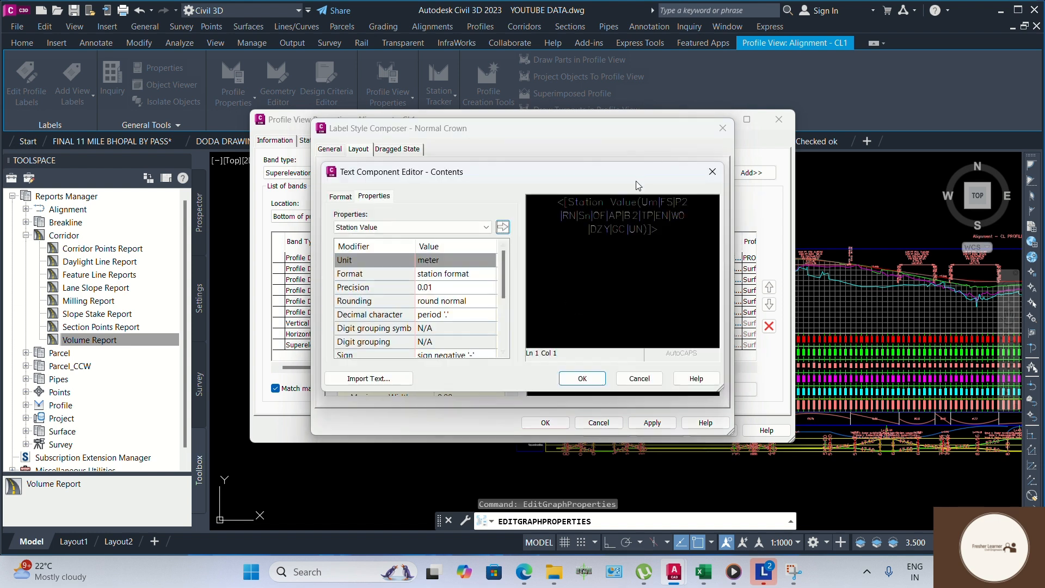
{"action": "left_click", "coordinate": [702, 175]}
{"action": "left_click", "coordinate": [467, 305]}
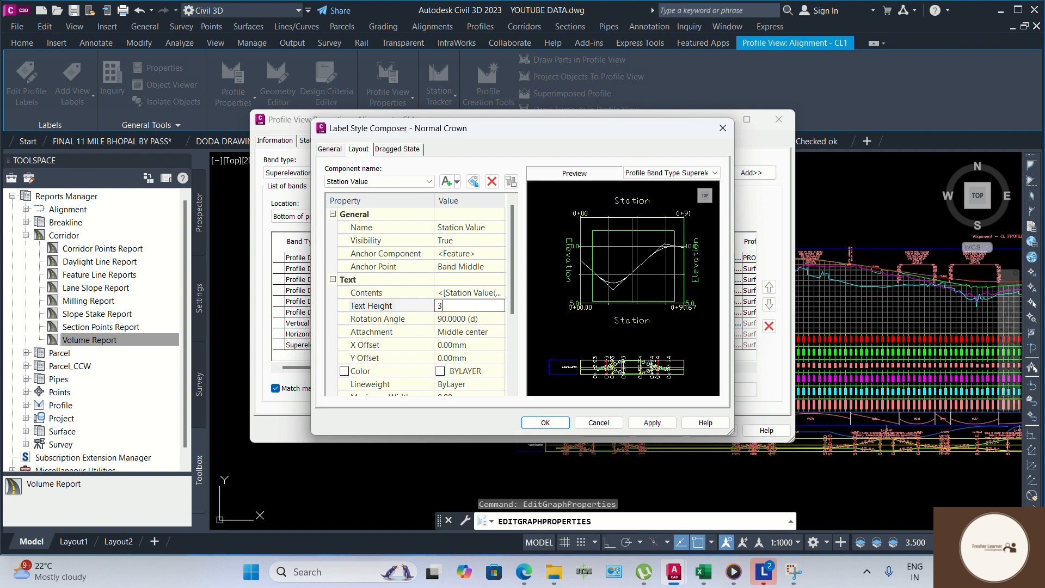
{"action": "left_click", "coordinate": [651, 423]}
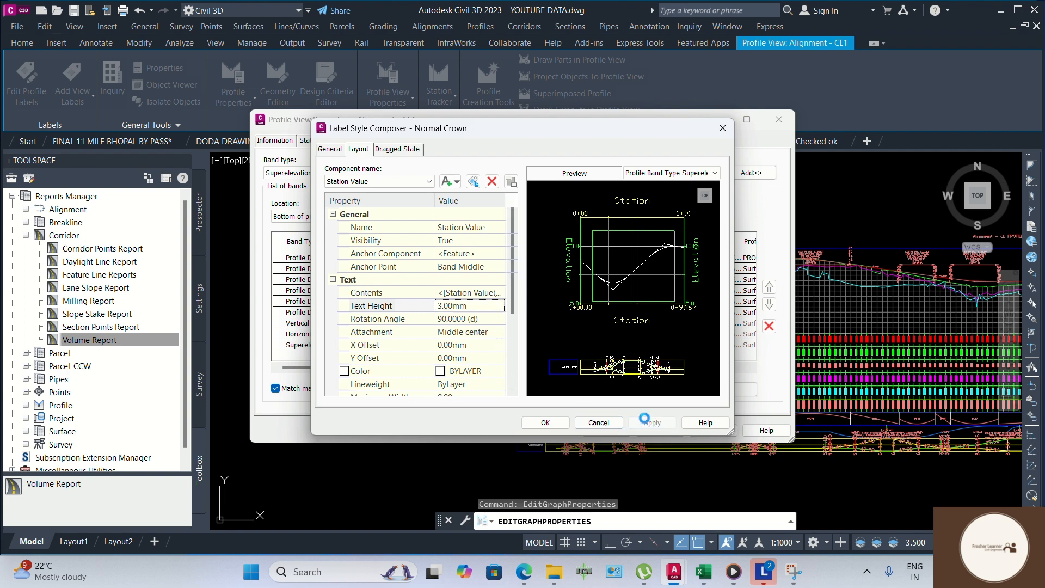
{"action": "left_click", "coordinate": [544, 423]}
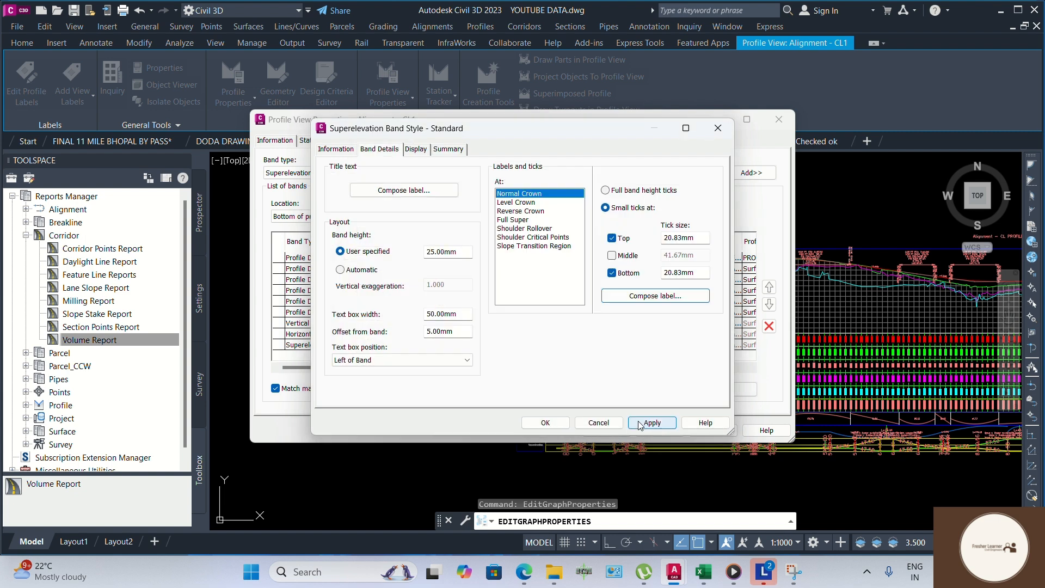
{"action": "left_click", "coordinate": [545, 422]}
{"action": "left_click", "coordinate": [716, 431]}
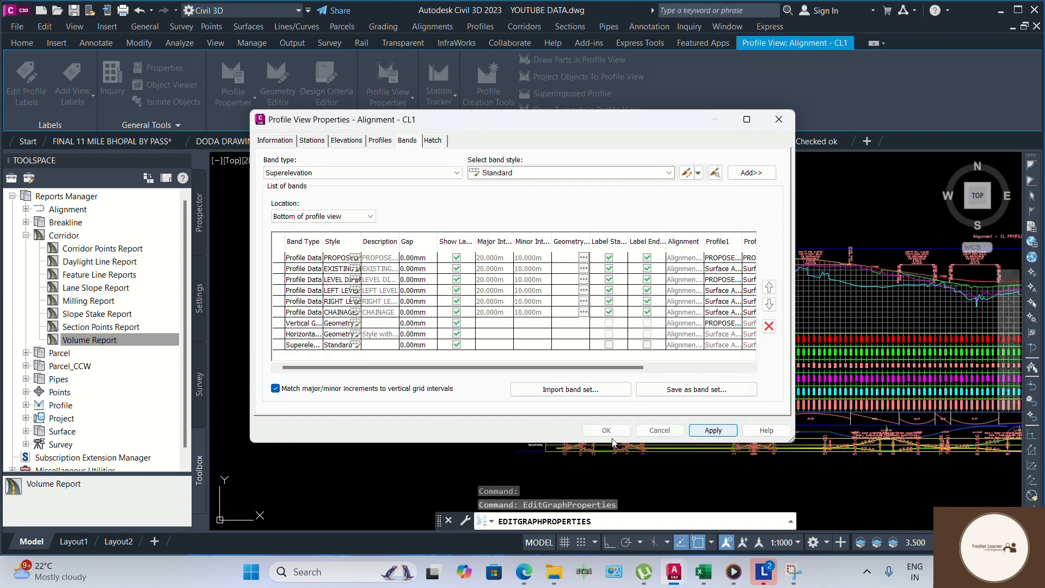
{"action": "left_click", "coordinate": [607, 430]}
{"action": "scroll", "coordinate": [645, 366], "scroll_direction": "up", "scroll_amount": 6}
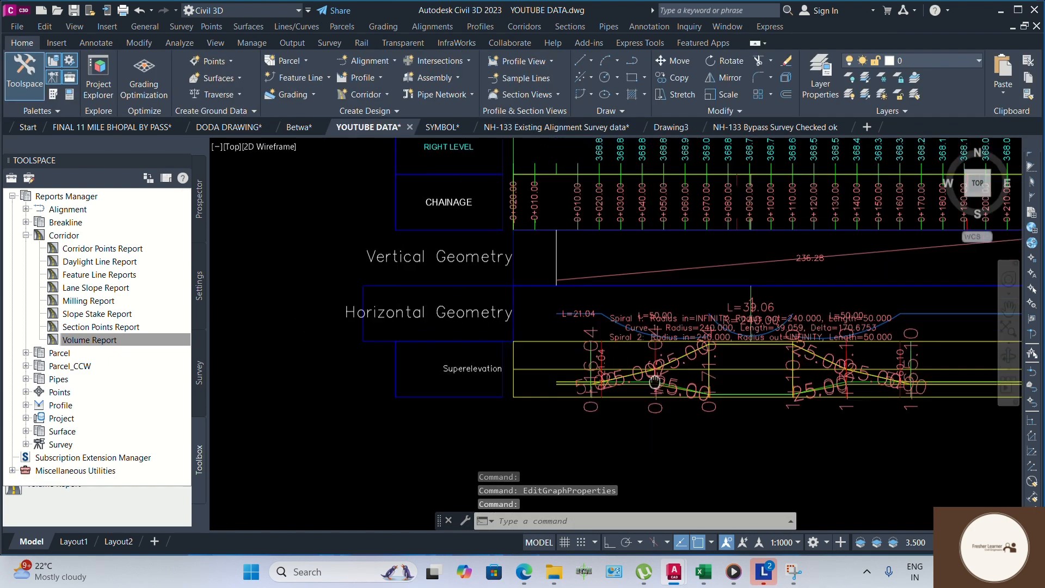
Reopen the profile view's band settings and edit the Standard style of the Superelevation band type.
{"action": "key", "text": "Escape"}
{"action": "scroll", "coordinate": [635, 270], "scroll_direction": "up", "scroll_amount": 6}
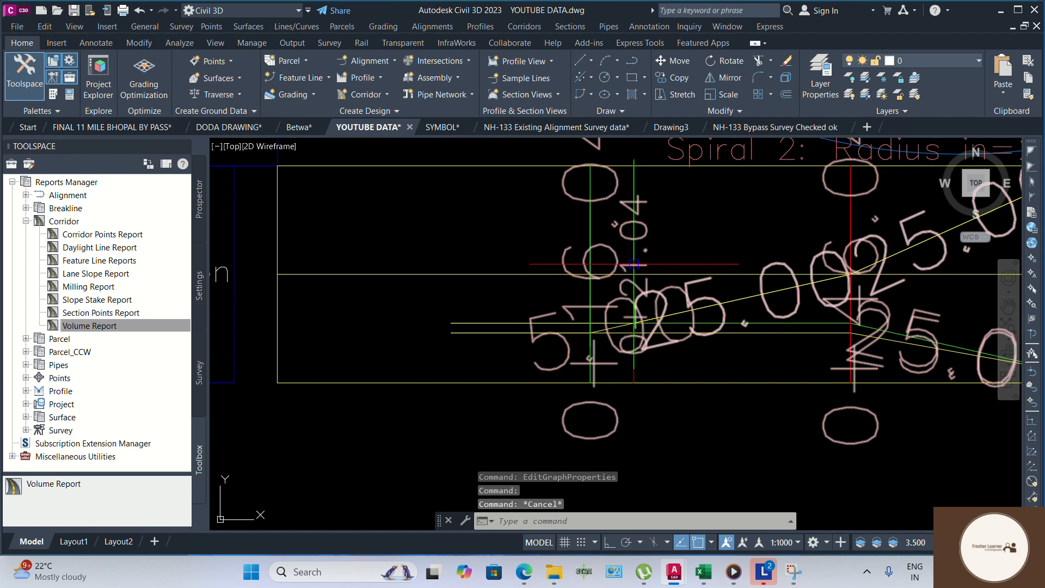
{"action": "scroll", "coordinate": [514, 297], "scroll_direction": "down", "scroll_amount": 4}
{"action": "left_click", "coordinate": [502, 296]}
{"action": "left_click", "coordinate": [501, 295]}
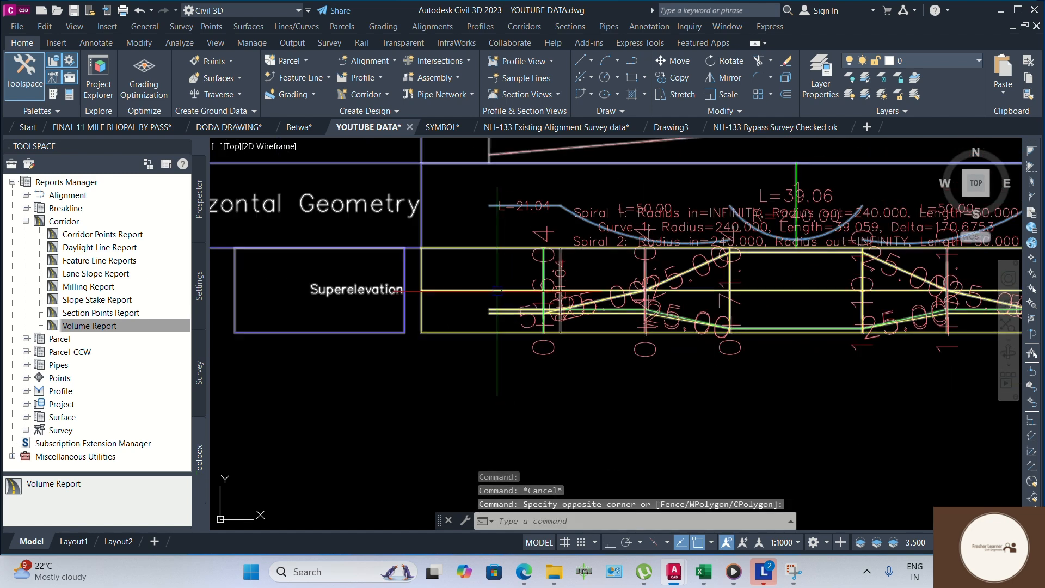
{"action": "left_click", "coordinate": [498, 291]}
{"action": "right_click", "coordinate": [498, 291]}
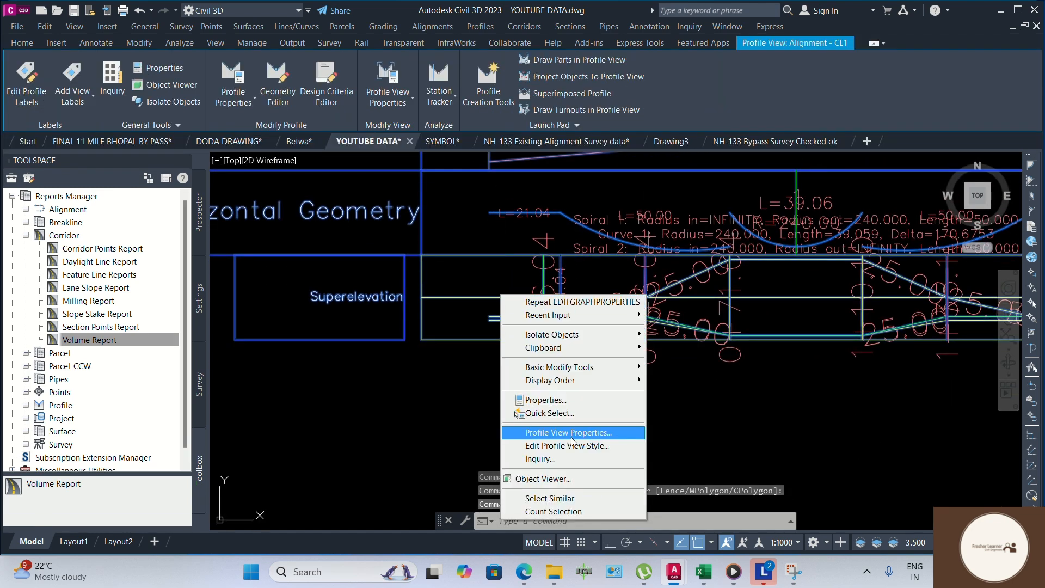
{"action": "left_click", "coordinate": [545, 432]}
{"action": "left_click", "coordinate": [335, 173]}
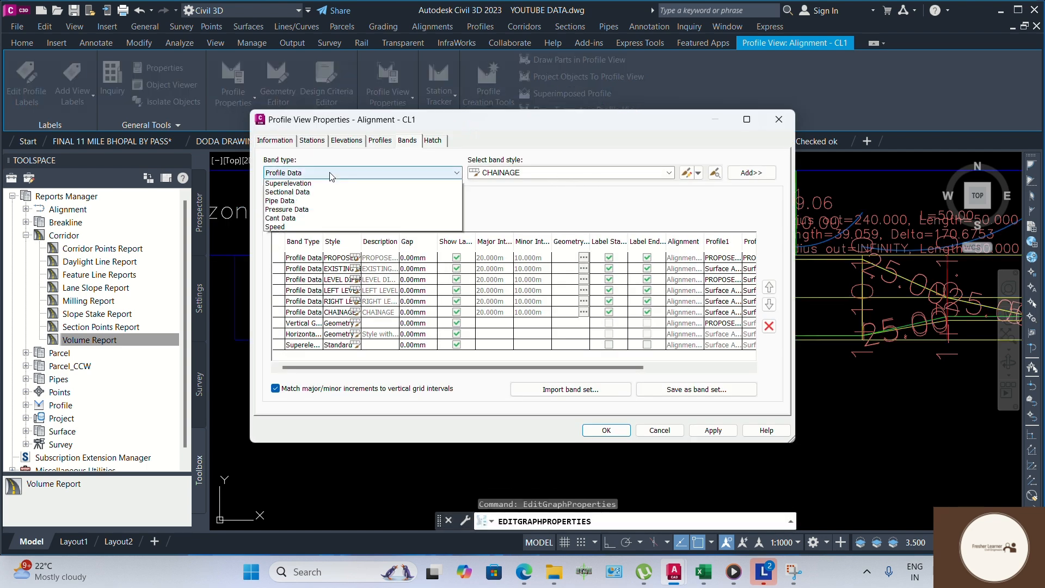
{"action": "left_click", "coordinate": [296, 218]}
{"action": "left_click", "coordinate": [549, 173]}
{"action": "left_click", "coordinate": [511, 207]}
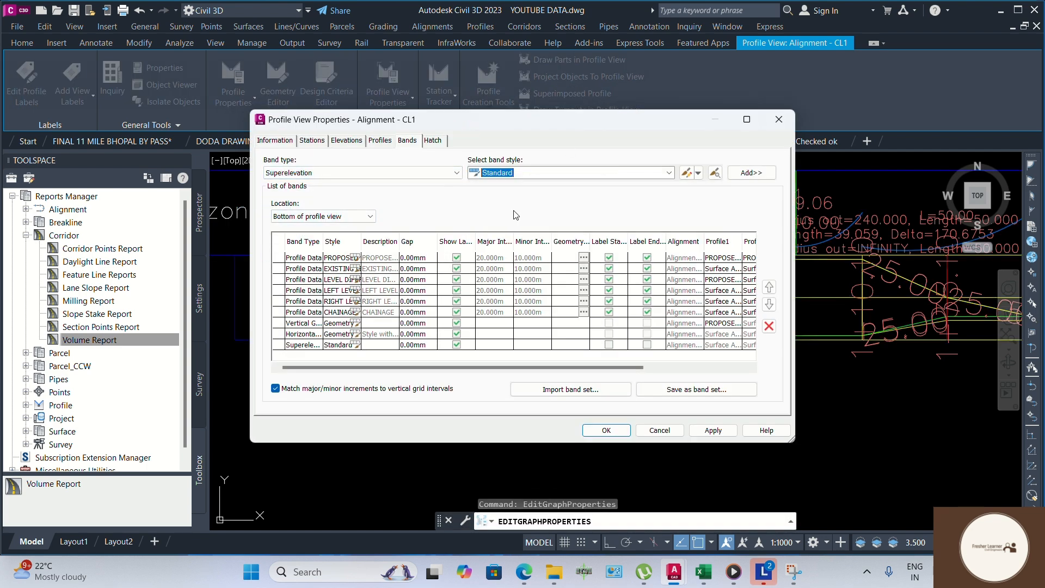
{"action": "left_click", "coordinate": [686, 173]}
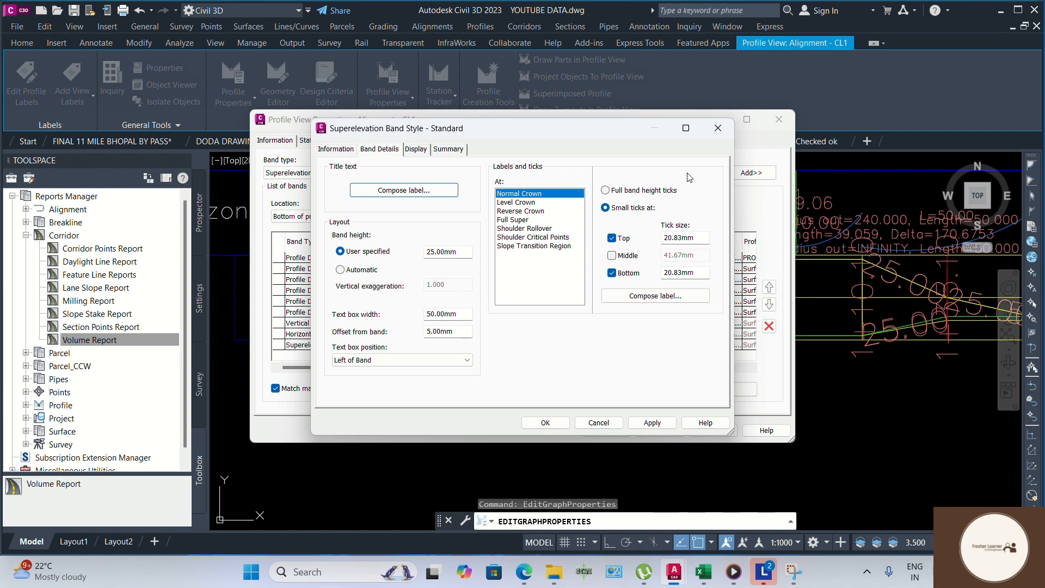
Set the text height of the Level Crown label's Station Value component to 3 mm.
{"action": "left_click", "coordinate": [522, 202]}
{"action": "left_click", "coordinate": [648, 295]}
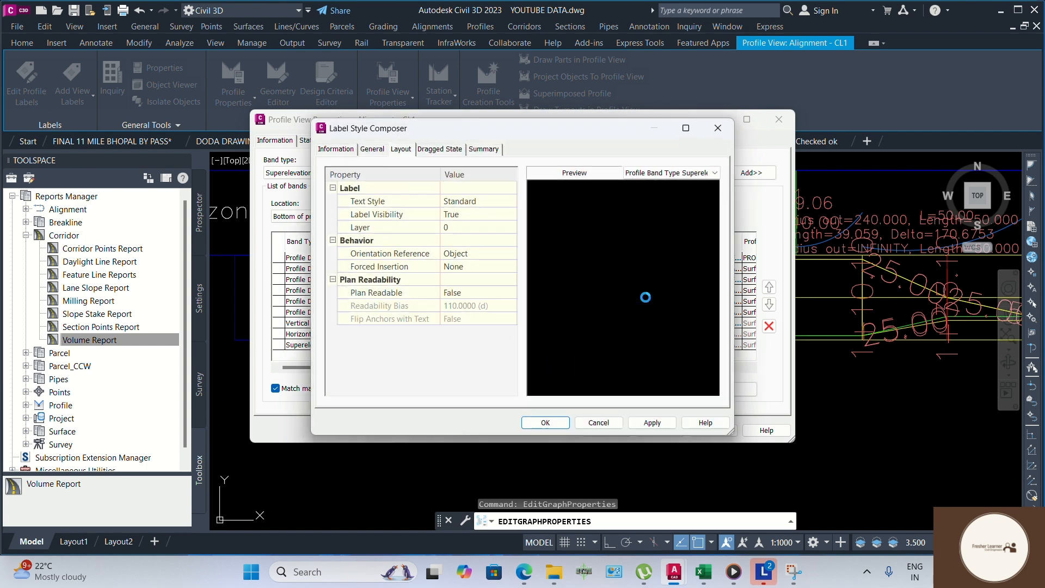
{"action": "left_click", "coordinate": [464, 305]}
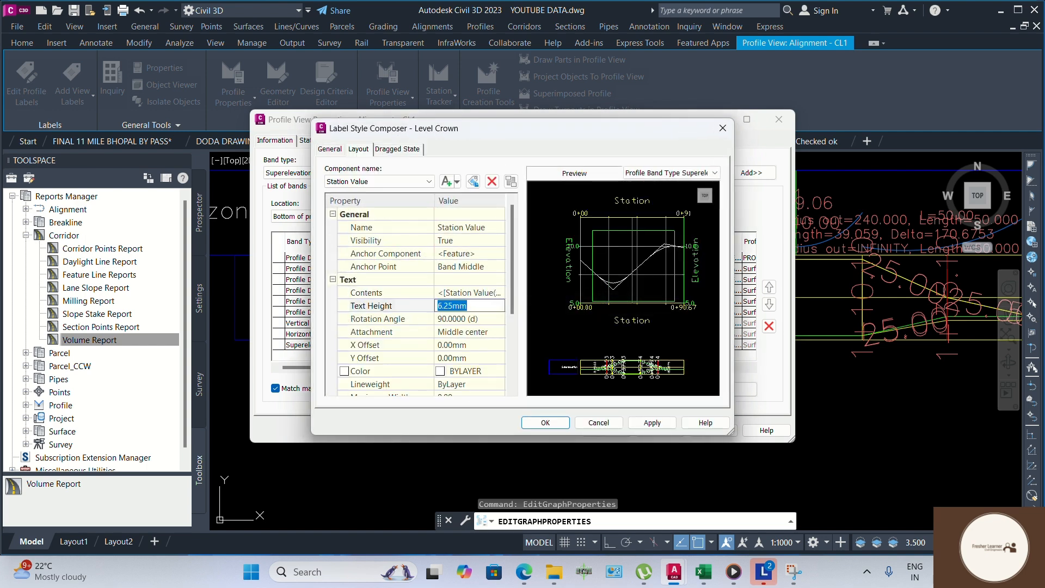
{"action": "left_click", "coordinate": [545, 422]}
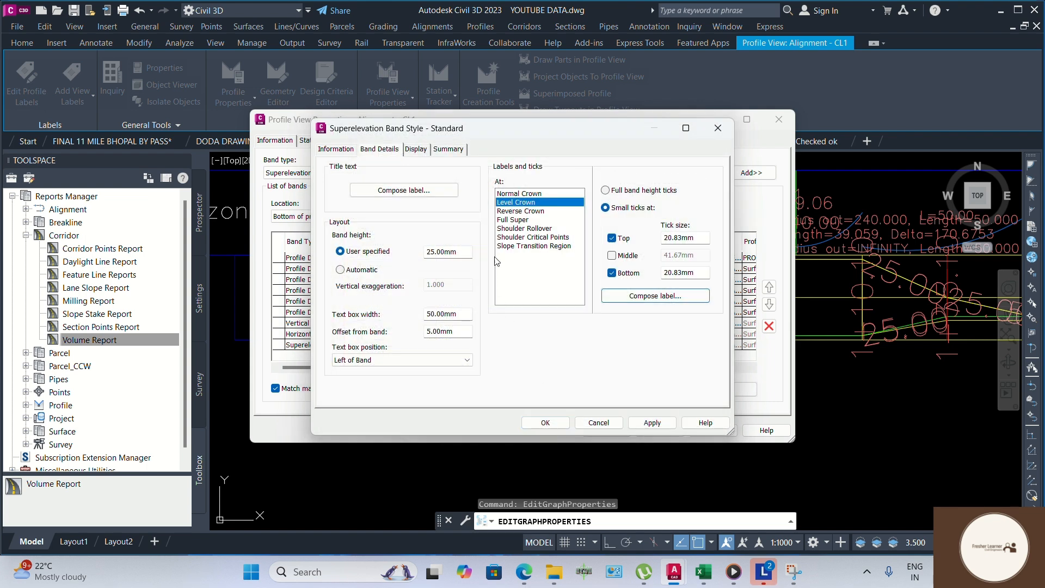
Set the text height of the Reverse Crown label's Station Value component to 3 mm.
{"action": "left_click", "coordinate": [527, 211]}
{"action": "left_click", "coordinate": [661, 303]}
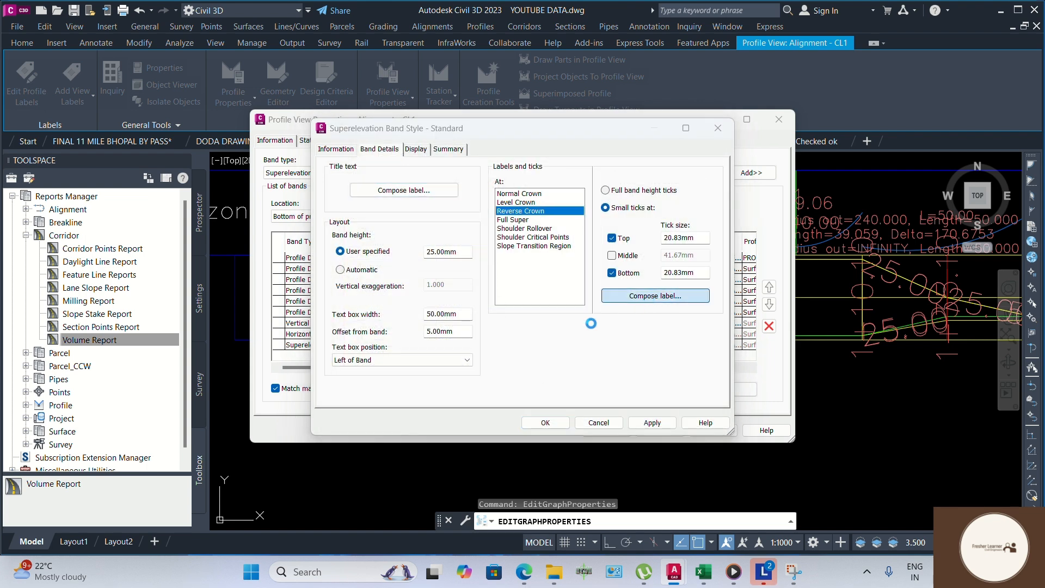
{"action": "left_click", "coordinate": [469, 306]}
{"action": "type", "text": "3"}
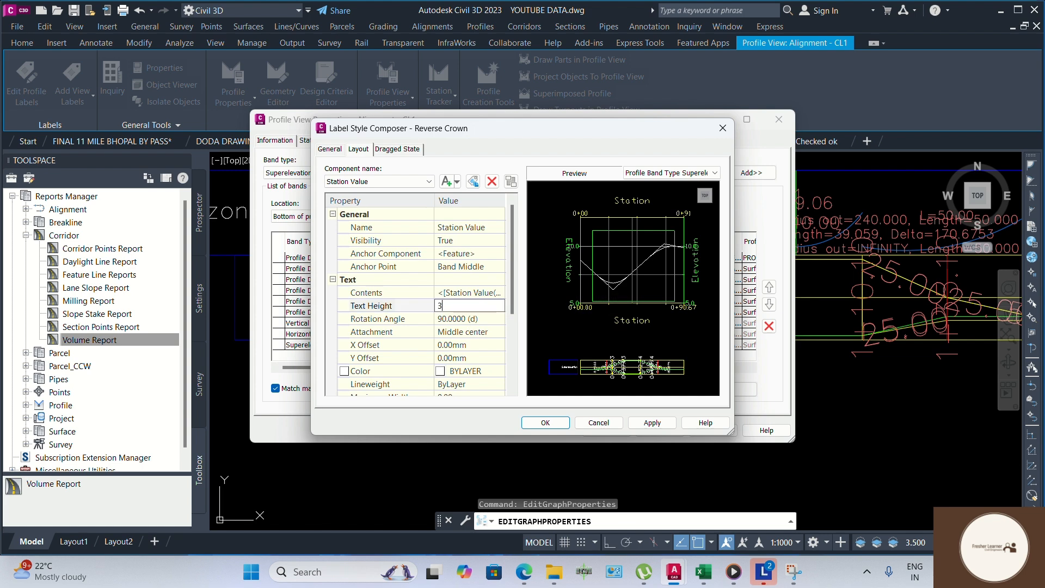
{"action": "left_click", "coordinate": [652, 423]}
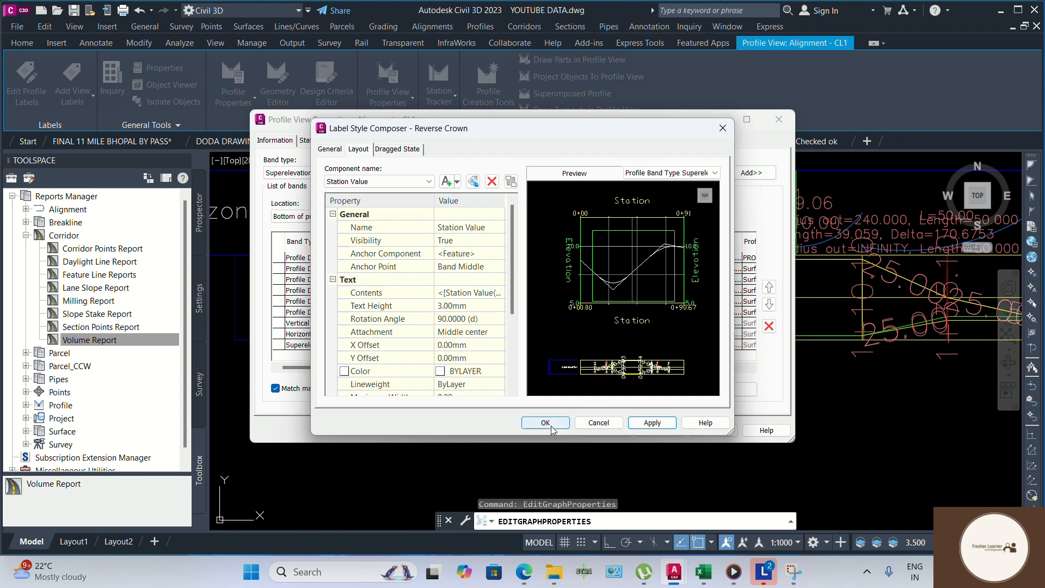
{"action": "left_click", "coordinate": [545, 423]}
Set the text height of the Full Super label's Station Value component to 3 mm.
{"action": "left_click", "coordinate": [512, 220]}
{"action": "left_click", "coordinate": [619, 300]}
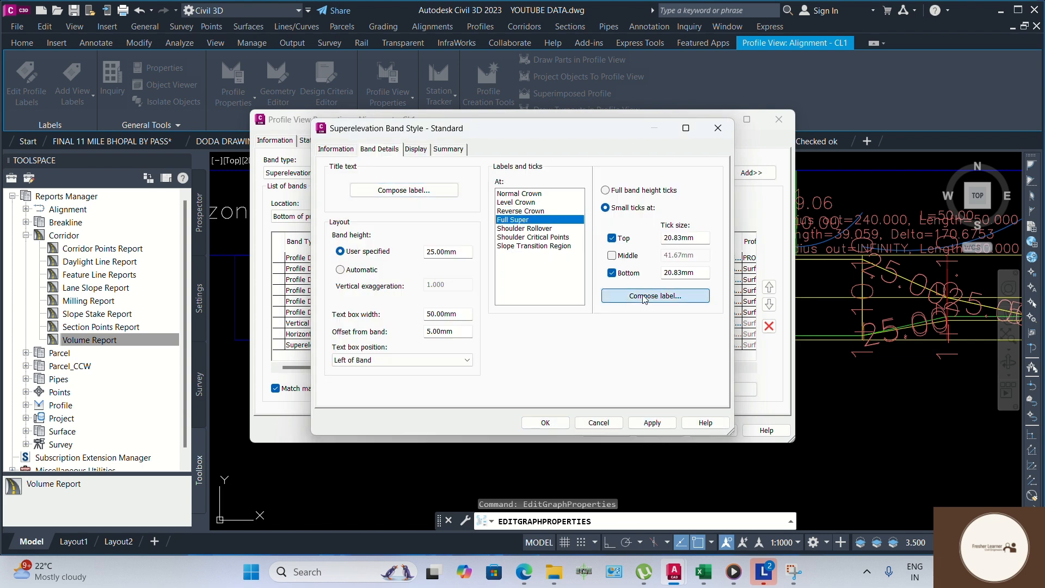
{"action": "left_click", "coordinate": [473, 305]}
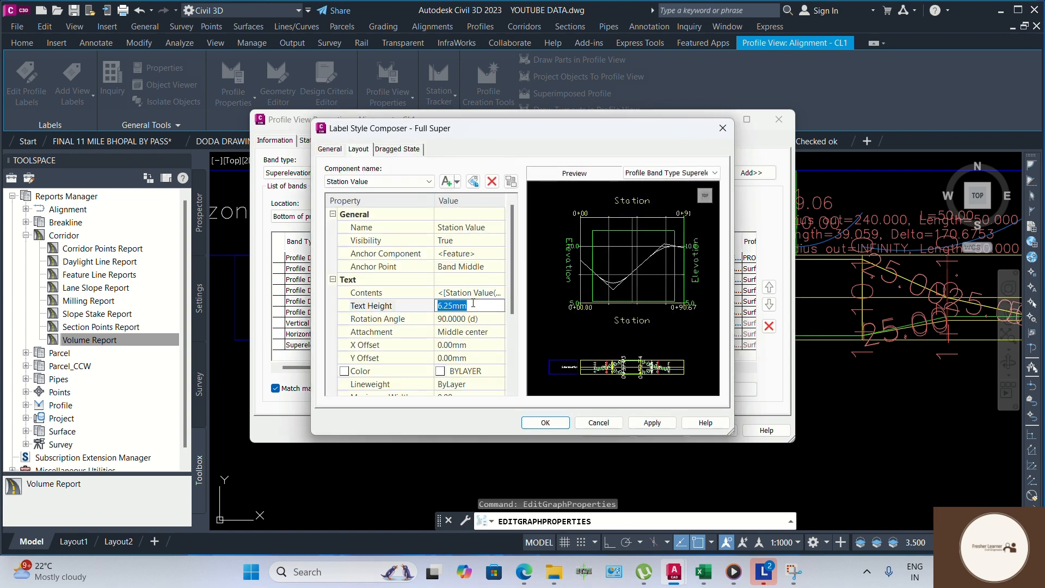
{"action": "left_click", "coordinate": [659, 424]}
{"action": "left_click", "coordinate": [545, 422]}
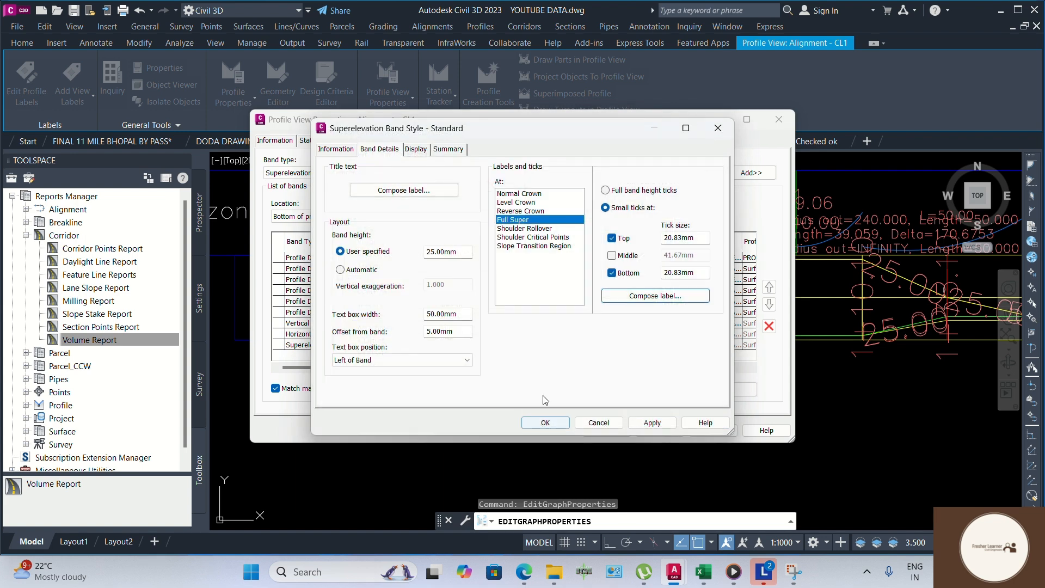
Delete the Station Value component from the Shoulder Critical Points label of the superelevation band style.
{"action": "left_click", "coordinate": [520, 237]}
{"action": "left_click", "coordinate": [532, 229]}
{"action": "left_click", "coordinate": [540, 247]}
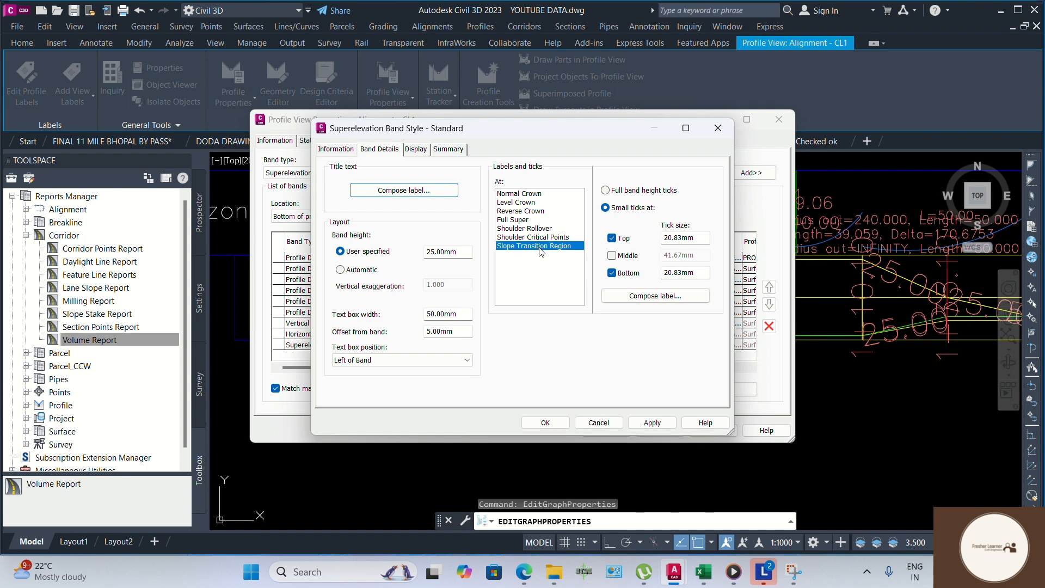
{"action": "left_click", "coordinate": [558, 238]}
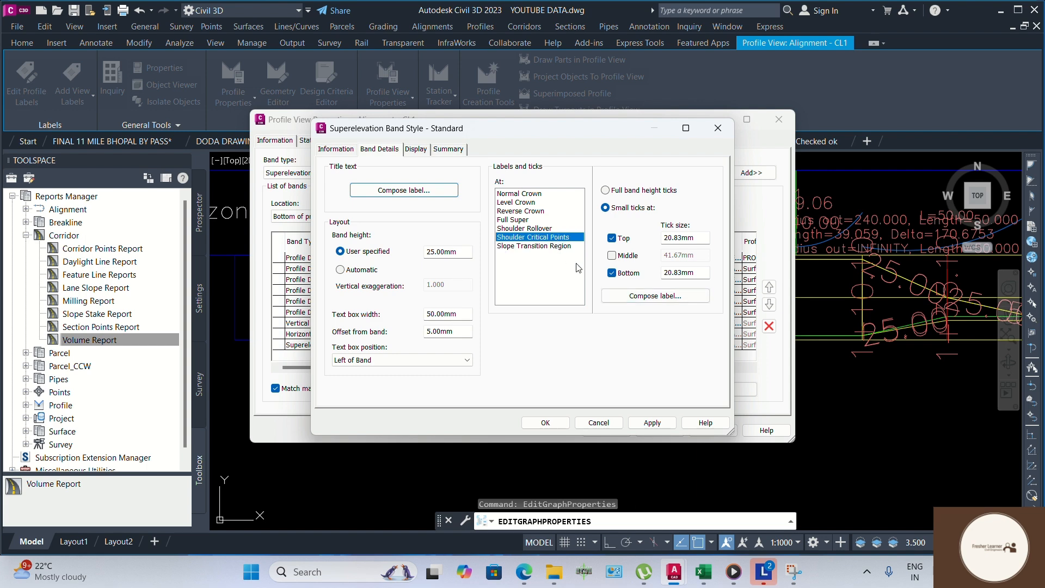
{"action": "left_click", "coordinate": [617, 294]}
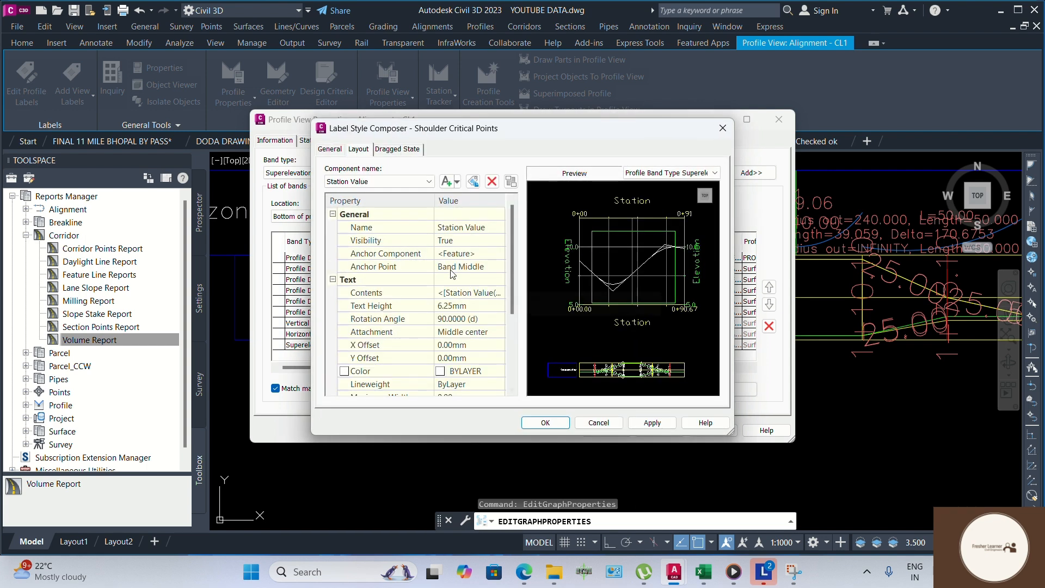
{"action": "left_click", "coordinate": [492, 182]}
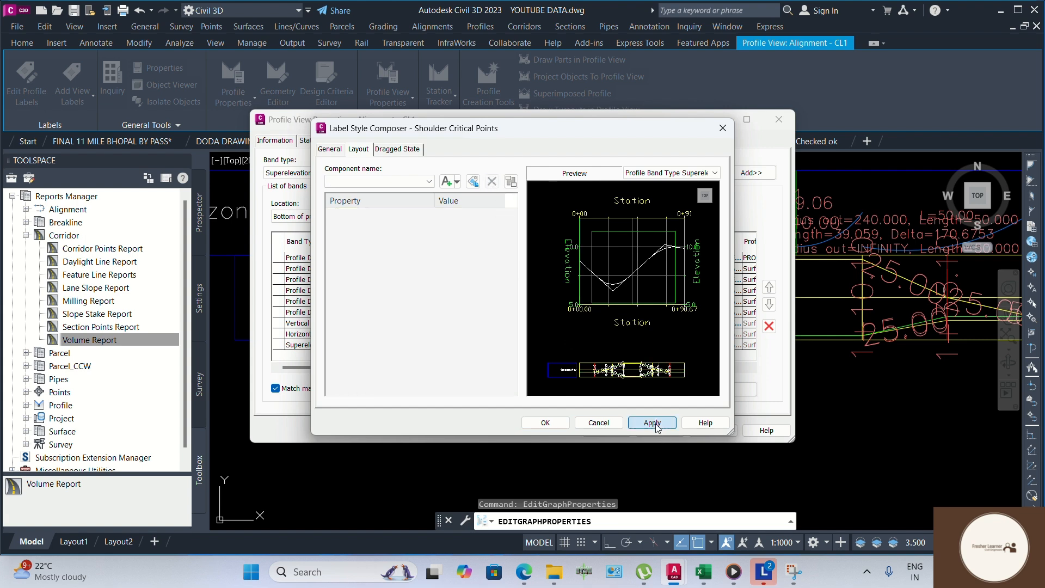
{"action": "left_click", "coordinate": [545, 422]}
Delete the Station Value component from the Shoulder Rollover label of the superelevation band style.
{"action": "left_click", "coordinate": [532, 229]}
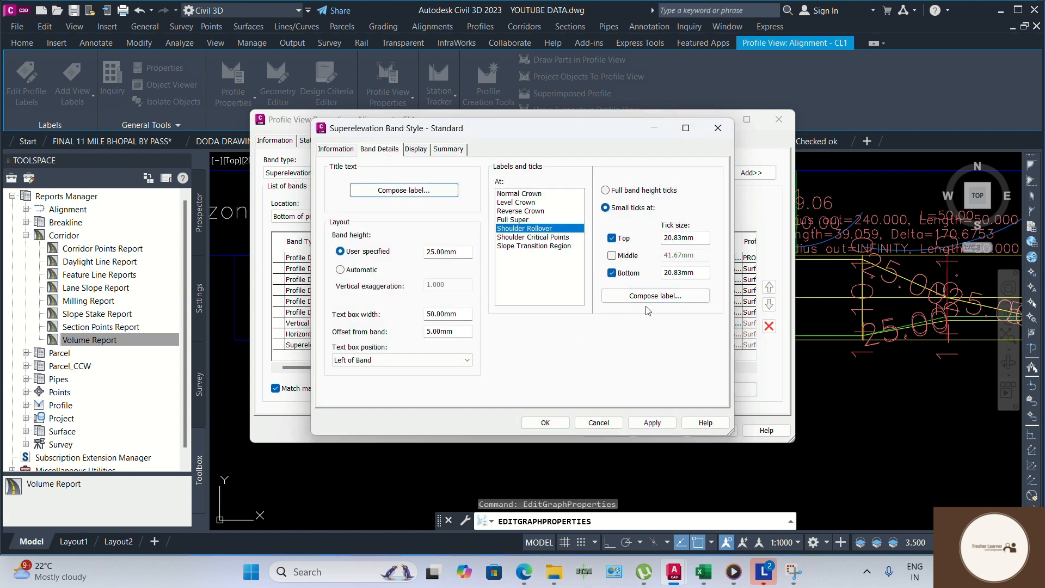
{"action": "left_click", "coordinate": [641, 300]}
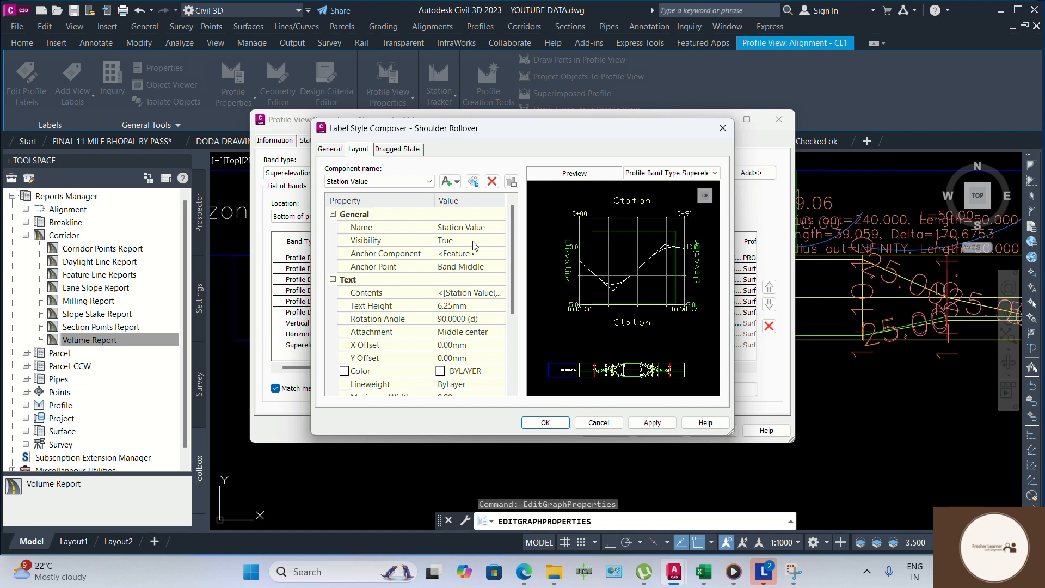
{"action": "left_click", "coordinate": [492, 182]}
{"action": "left_click", "coordinate": [652, 422]}
{"action": "key", "text": "Return"}
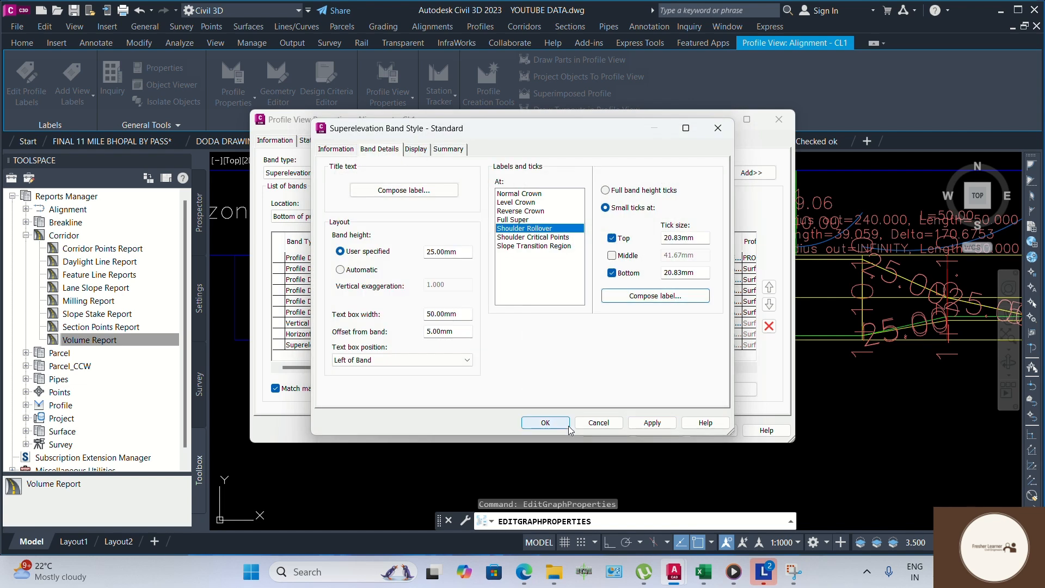
Set the Slope Transition Region label's Region Length text height to 3 mm and apply the band style to the profile view.
{"action": "left_click", "coordinate": [534, 245]}
{"action": "left_click", "coordinate": [606, 298]}
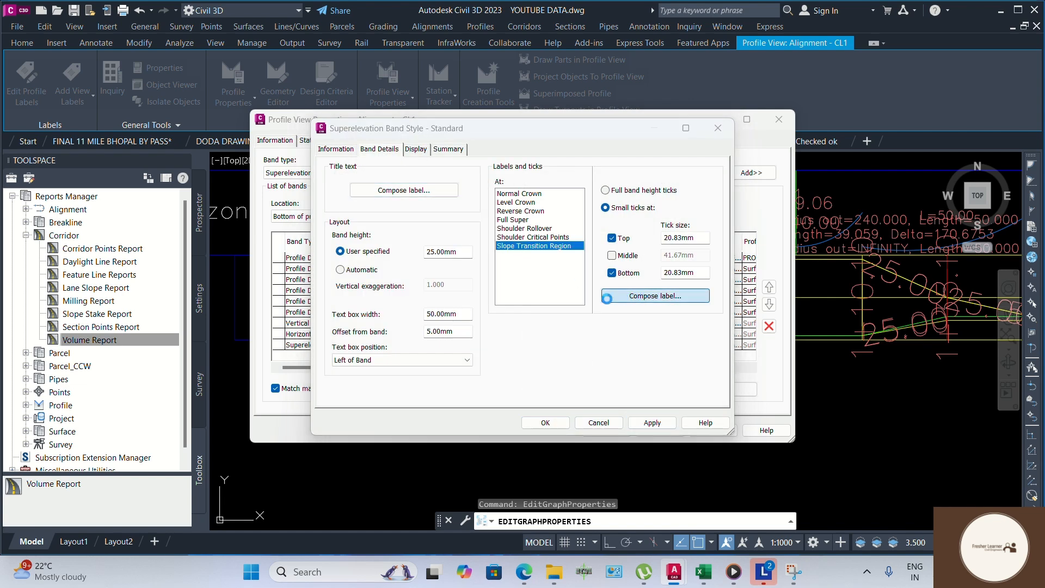
{"action": "left_click", "coordinate": [473, 307]}
{"action": "type", "text": "3"}
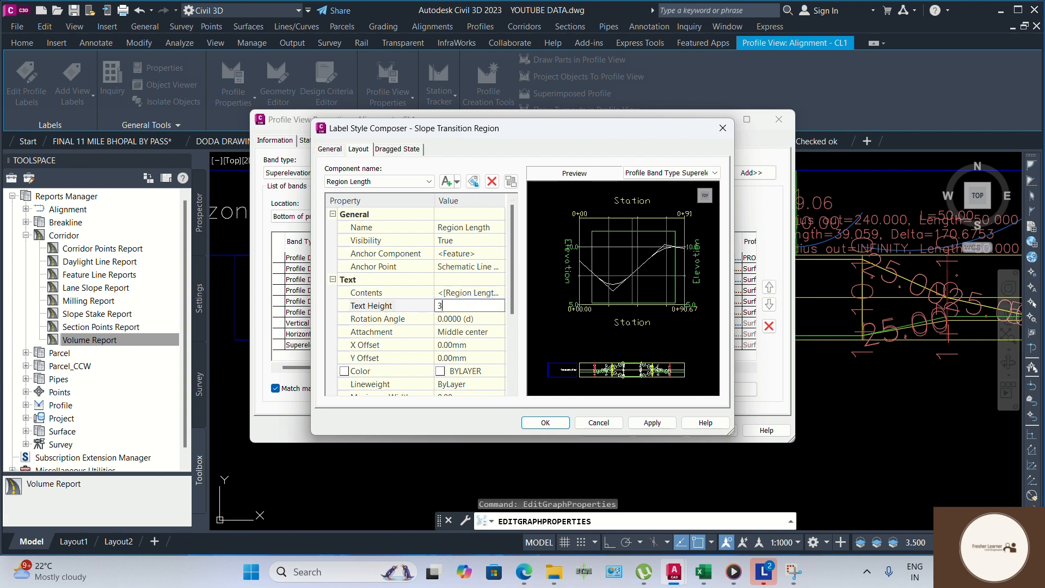
{"action": "left_click", "coordinate": [669, 424]}
{"action": "left_click", "coordinate": [551, 424]}
{"action": "left_click", "coordinate": [655, 421]}
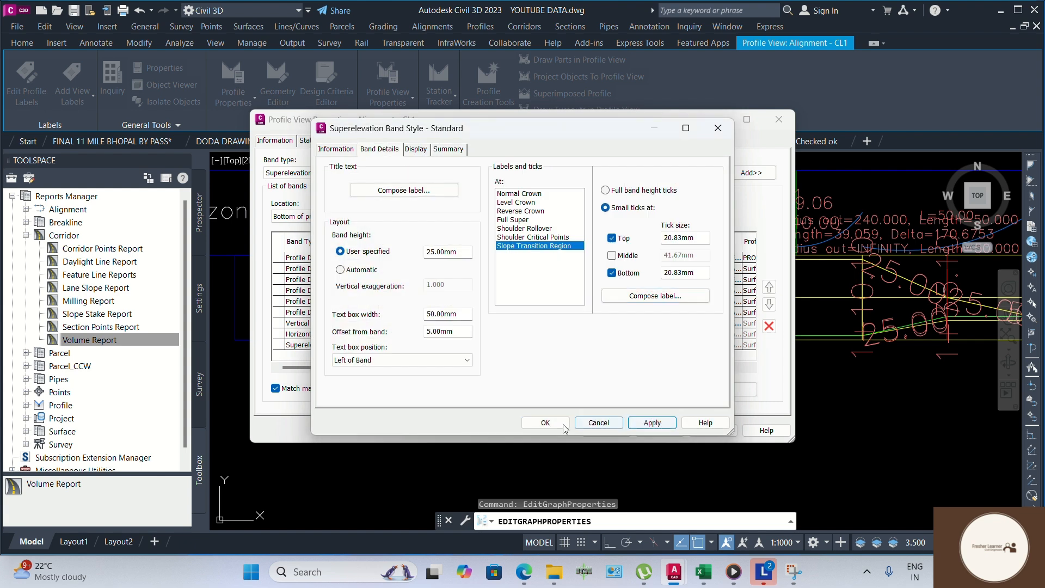
{"action": "left_click", "coordinate": [556, 424]}
{"action": "left_click", "coordinate": [726, 430]}
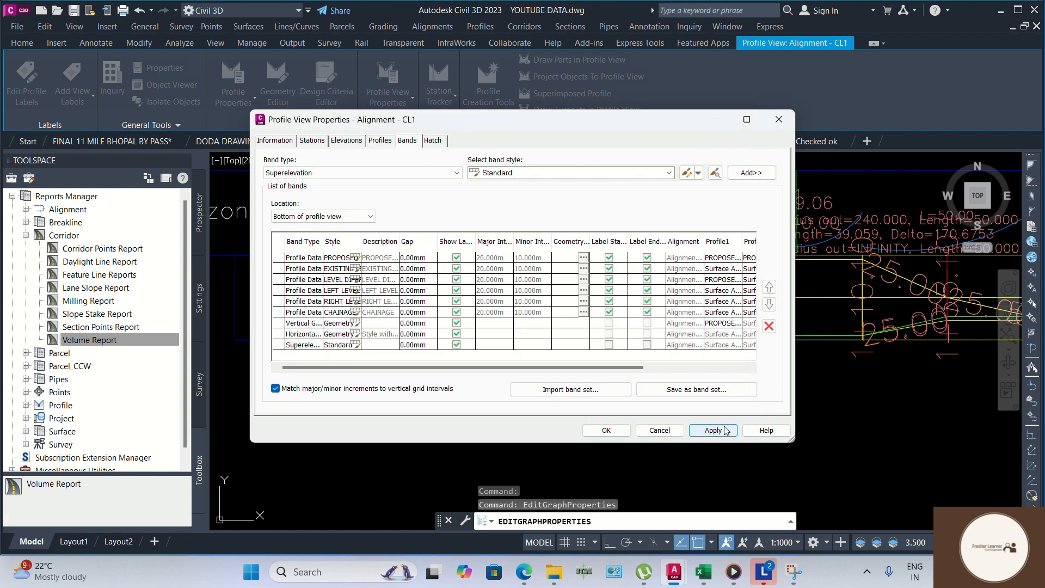
{"action": "left_click", "coordinate": [606, 430]}
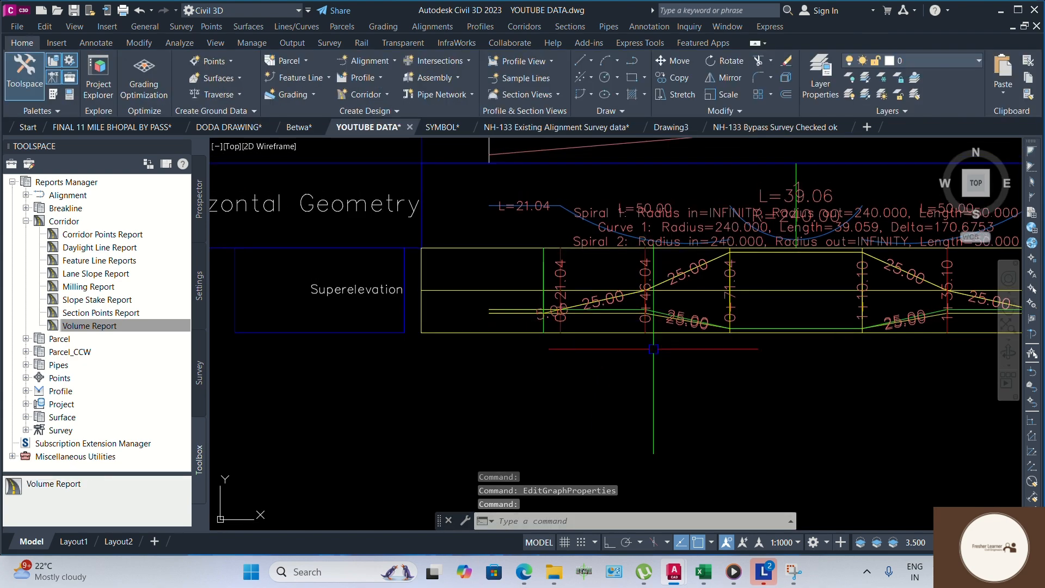
Examine the resized station and transition length labels in the Superelevation band around the first curve.
{"action": "mouse_move", "coordinate": [732, 327]}
{"action": "middle_mouse_down"}
{"action": "mouse_move", "coordinate": [626, 361]}
{"action": "mouse_move", "coordinate": [545, 357]}
{"action": "middle_mouse_up"}
{"action": "scroll", "coordinate": [579, 384], "scroll_direction": "down", "scroll_amount": 3}
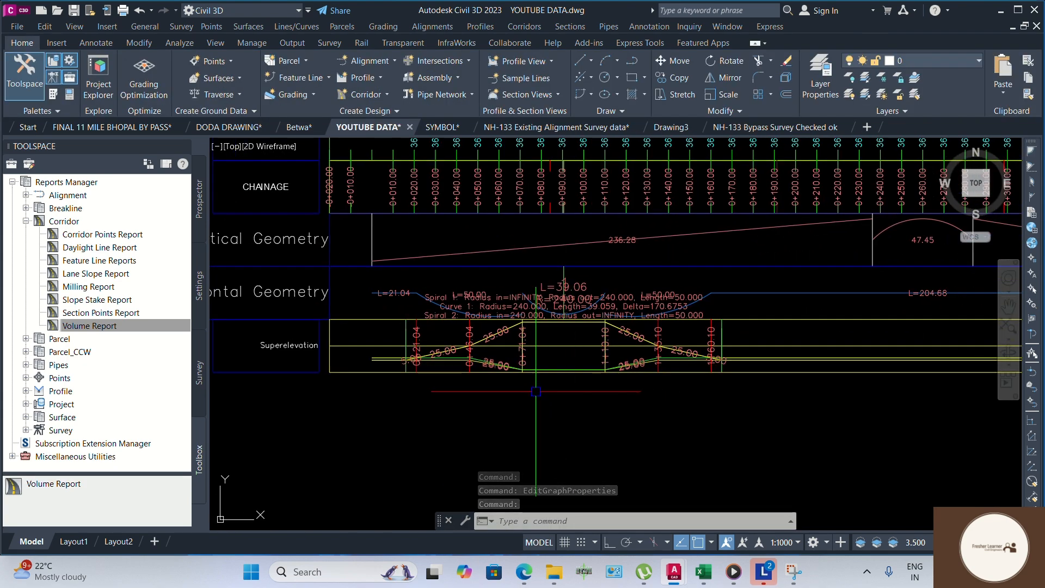
{"action": "scroll", "coordinate": [488, 349], "scroll_direction": "up", "scroll_amount": 8}
{"action": "scroll", "coordinate": [488, 349], "scroll_direction": "down", "scroll_amount": 8}
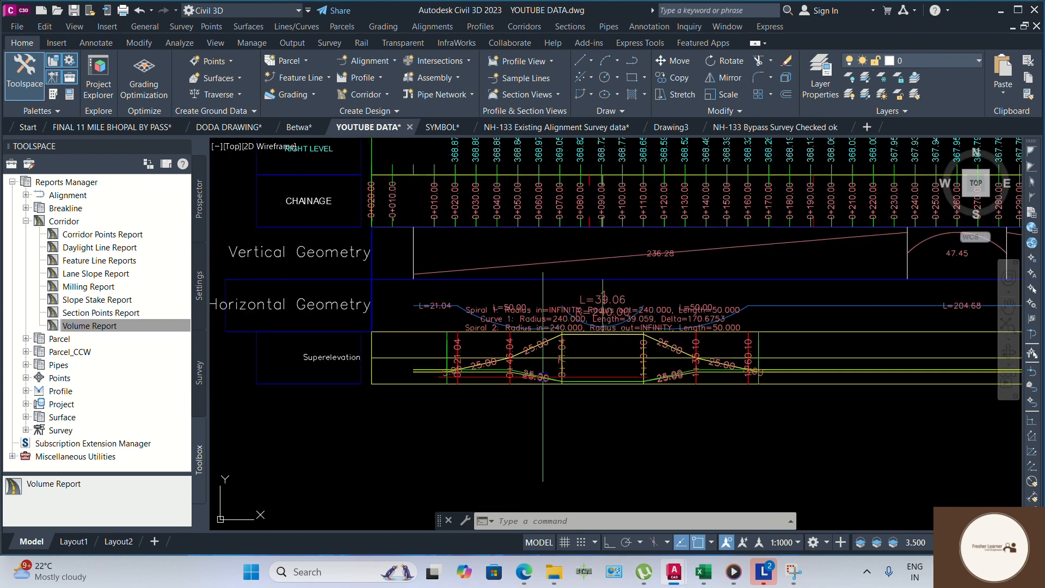
{"action": "scroll", "coordinate": [631, 373], "scroll_direction": "up", "scroll_amount": 6}
{"action": "middle_click_drag", "start_coordinate": [647, 388], "coordinate": [780, 402]}
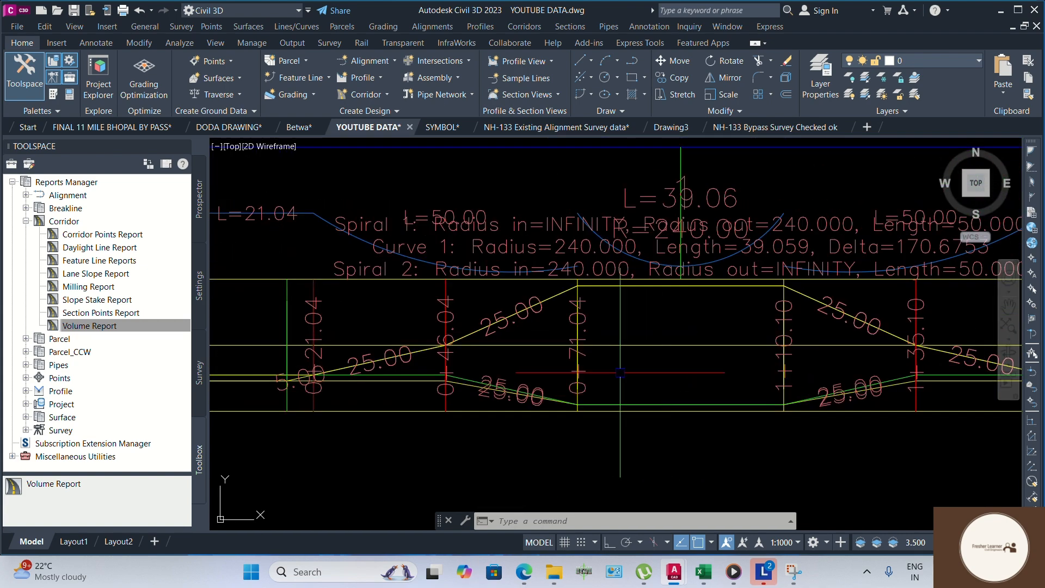
{"action": "scroll", "coordinate": [582, 351], "scroll_direction": "down", "scroll_amount": 2}
{"action": "scroll", "coordinate": [700, 309], "scroll_direction": "up", "scroll_amount": 2}
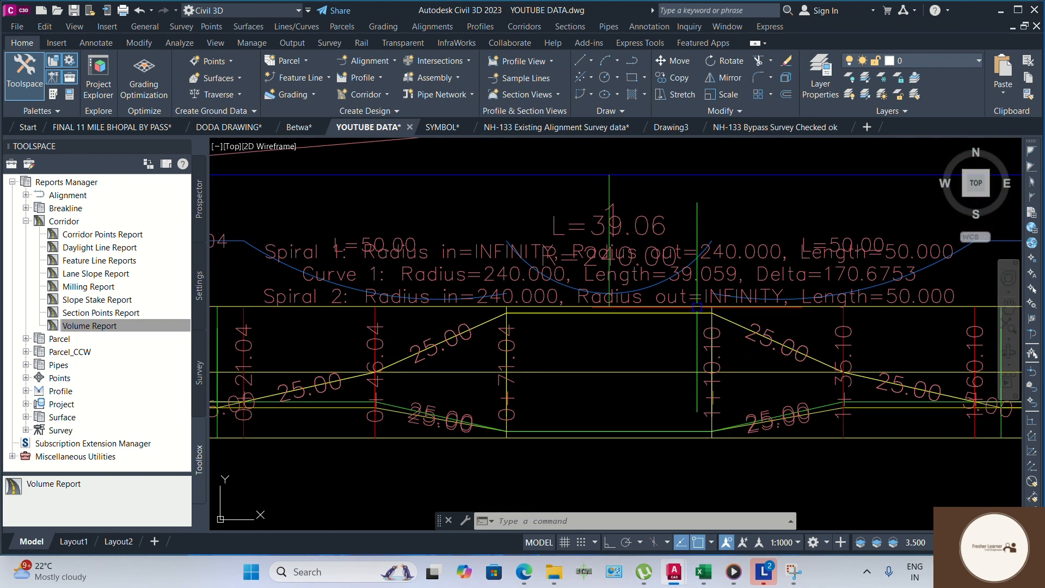
{"action": "scroll", "coordinate": [703, 378], "scroll_direction": "down", "scroll_amount": 2}
Review the Superelevation band's diagram and labels at the remaining curves along the profile view, returning to the band titles.
{"action": "mouse_move", "coordinate": [702, 378]}
{"action": "middle_mouse_down"}
{"action": "mouse_move", "coordinate": [673, 398]}
{"action": "mouse_move", "coordinate": [516, 430]}
{"action": "middle_mouse_up"}
{"action": "scroll", "coordinate": [576, 410], "scroll_direction": "down", "scroll_amount": 2}
{"action": "scroll", "coordinate": [698, 409], "scroll_direction": "up", "scroll_amount": 5}
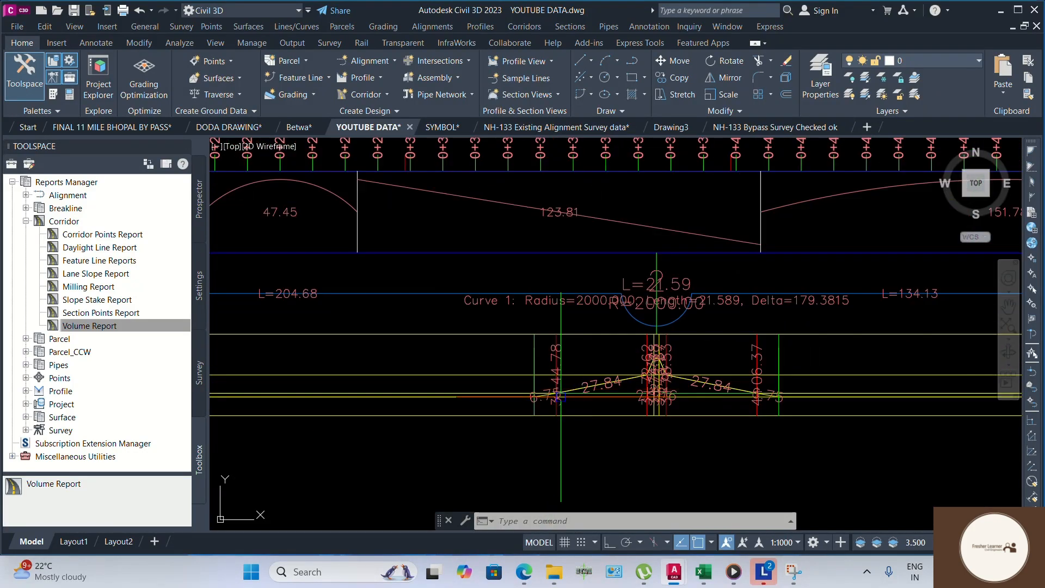
{"action": "scroll", "coordinate": [814, 407], "scroll_direction": "down", "scroll_amount": 4}
{"action": "middle_click_drag", "start_coordinate": [651, 427], "coordinate": [331, 418]}
{"action": "middle_click_drag", "start_coordinate": [726, 408], "coordinate": [527, 414]}
{"action": "scroll", "coordinate": [588, 383], "scroll_direction": "up", "scroll_amount": 2}
{"action": "middle_click_drag", "start_coordinate": [896, 370], "coordinate": [656, 384]}
{"action": "scroll", "coordinate": [805, 425], "scroll_direction": "down", "scroll_amount": 2}
{"action": "middle_click_drag", "start_coordinate": [811, 427], "coordinate": [597, 401]}
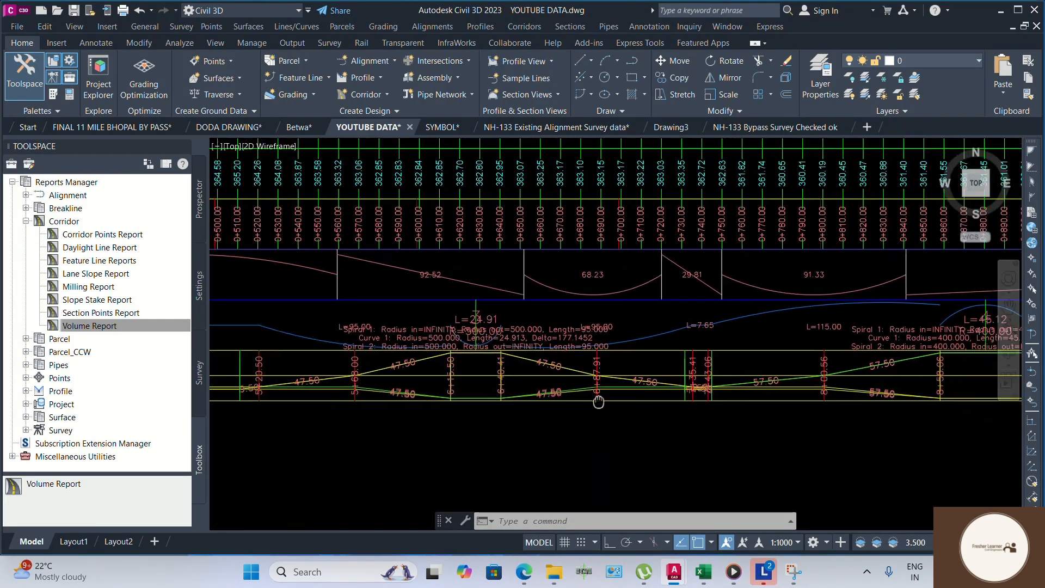
{"action": "scroll", "coordinate": [683, 393], "scroll_direction": "up", "scroll_amount": 2}
{"action": "scroll", "coordinate": [750, 390], "scroll_direction": "down", "scroll_amount": 4}
{"action": "middle_click_drag", "start_coordinate": [759, 394], "coordinate": [391, 397]}
{"action": "scroll", "coordinate": [567, 425], "scroll_direction": "down", "scroll_amount": 2}
{"action": "middle_click_drag", "start_coordinate": [638, 408], "coordinate": [826, 417]}
{"action": "middle_click_drag", "start_coordinate": [456, 428], "coordinate": [825, 426]}
{"action": "scroll", "coordinate": [412, 367], "scroll_direction": "up", "scroll_amount": 4}
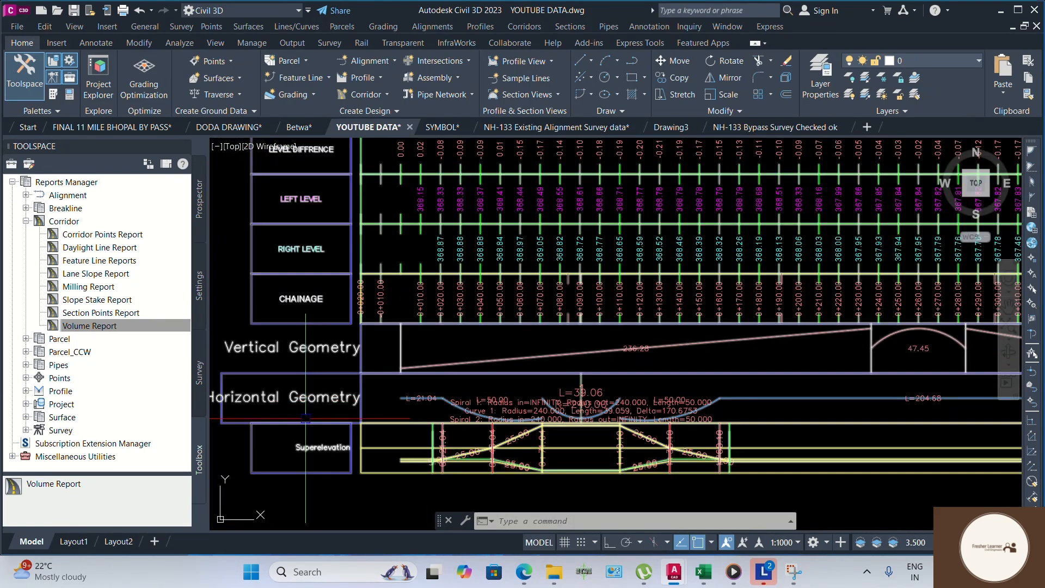
Open the Geometry style of the Horizontal Geometry band for editing from the profile view's band properties.
{"action": "left_click", "coordinate": [395, 323]}
{"action": "right_click", "coordinate": [397, 321]}
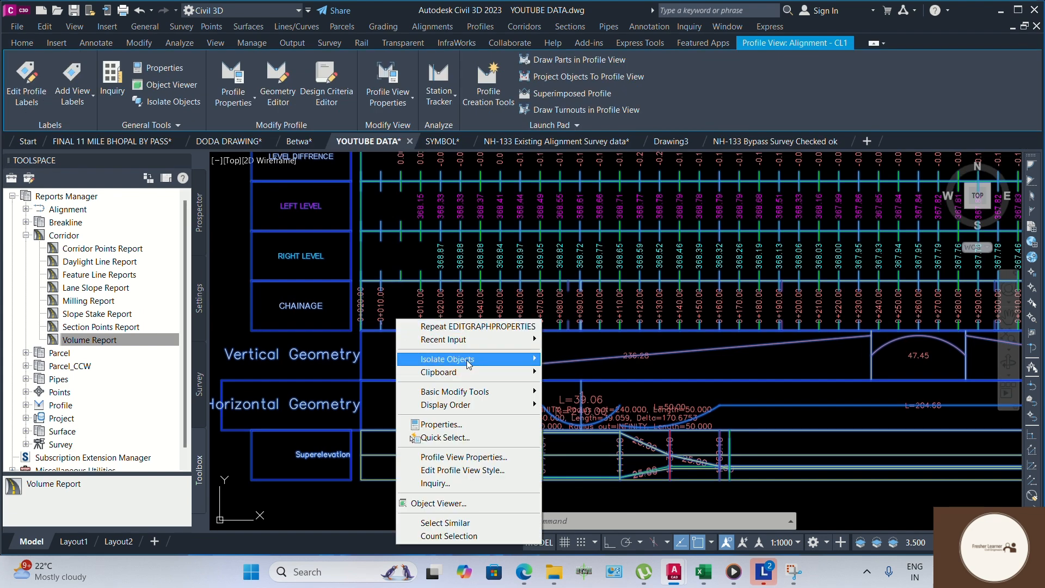
{"action": "left_click", "coordinate": [497, 456]}
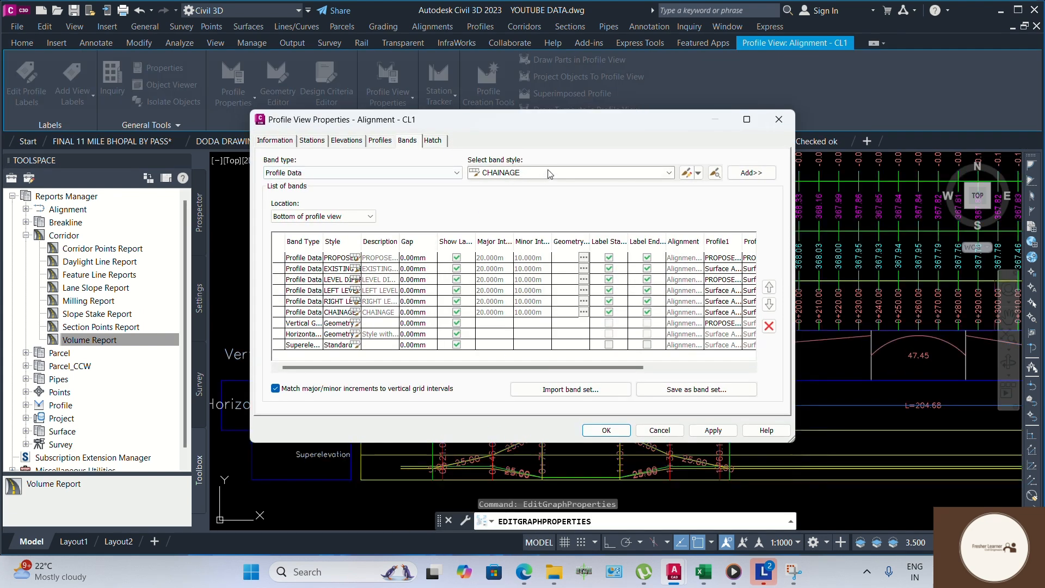
{"action": "left_click", "coordinate": [506, 173]}
{"action": "left_click", "coordinate": [380, 173]}
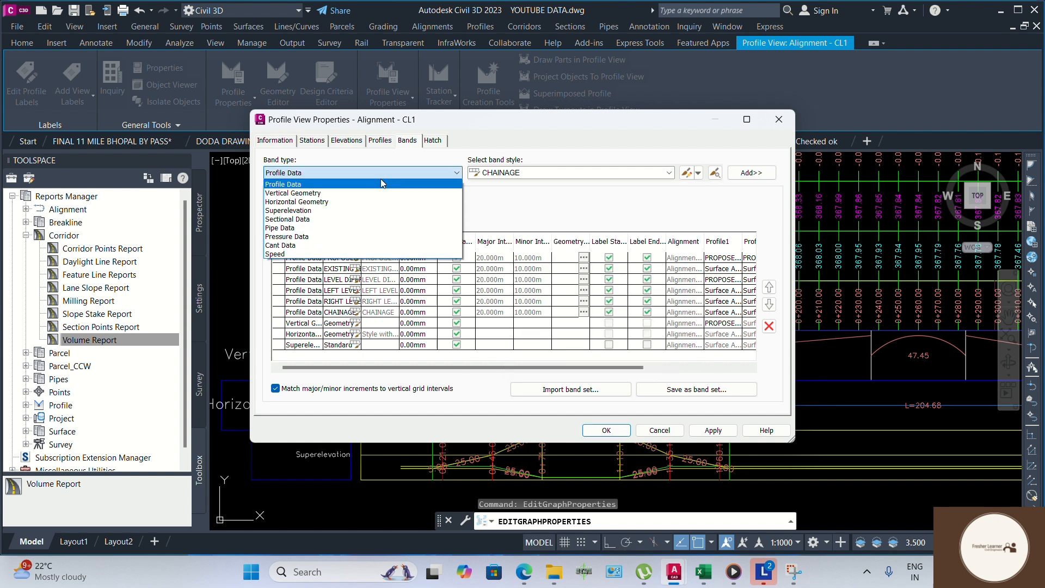
{"action": "left_click", "coordinate": [308, 202]}
{"action": "left_click", "coordinate": [506, 173]}
{"action": "left_click", "coordinate": [509, 201]}
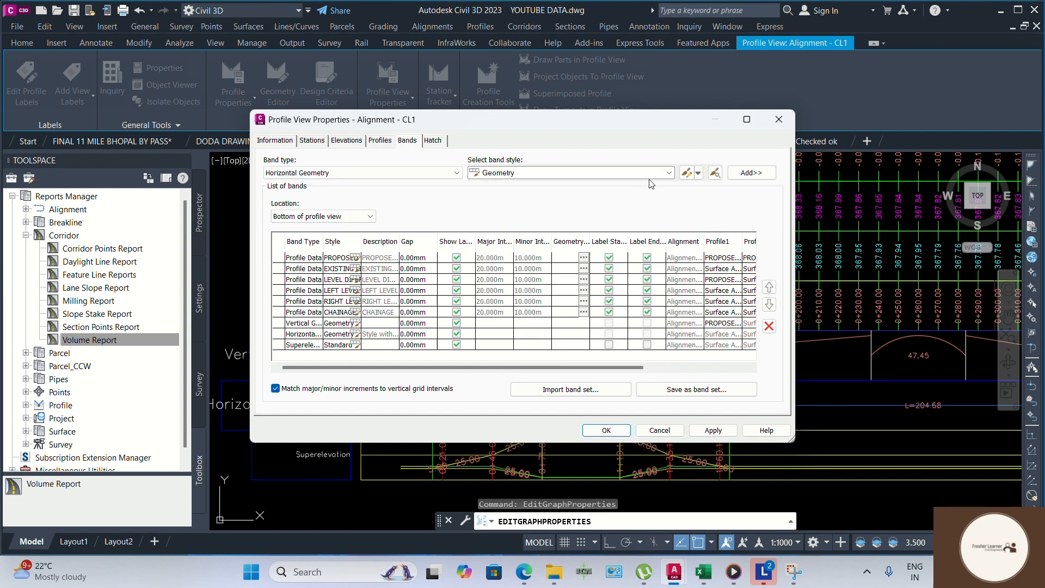
{"action": "left_click", "coordinate": [687, 173]}
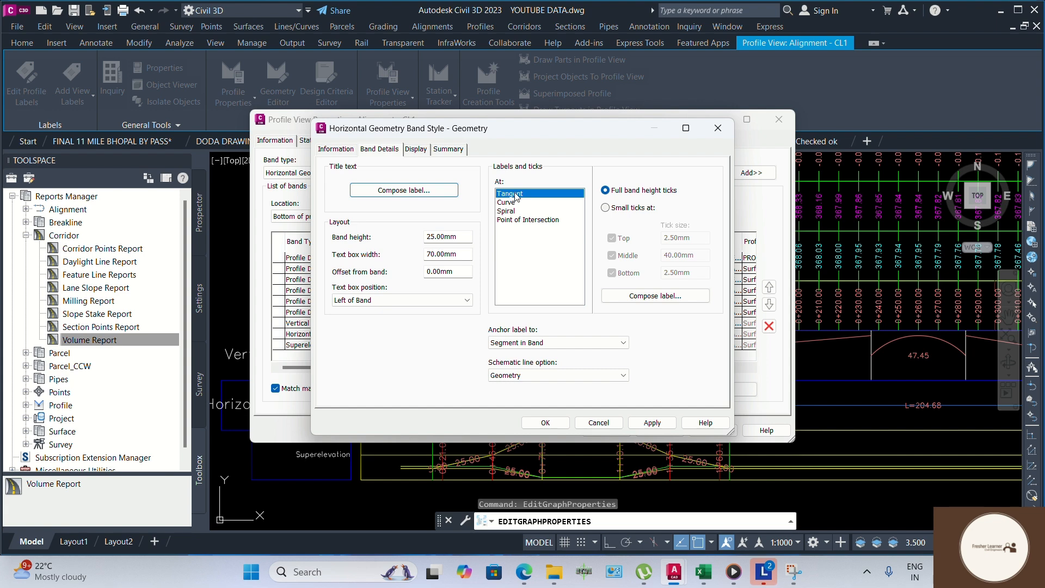
Delete the Text For Each Curve or Spiral component from the Point of Intersection label of the horizontal geometry band style.
{"action": "left_click", "coordinate": [510, 204]}
{"action": "left_click", "coordinate": [514, 219]}
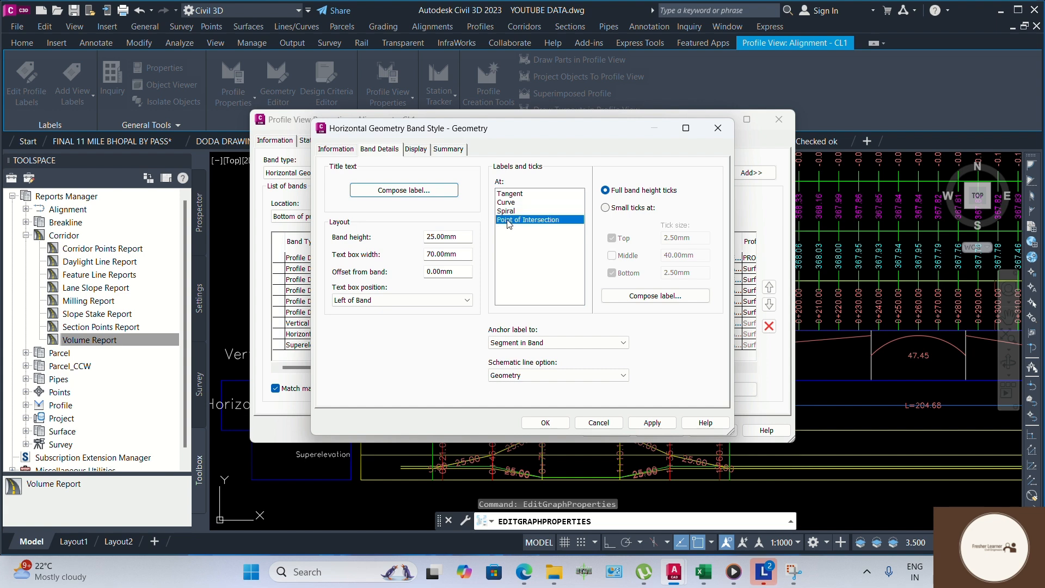
{"action": "left_click", "coordinate": [635, 296]}
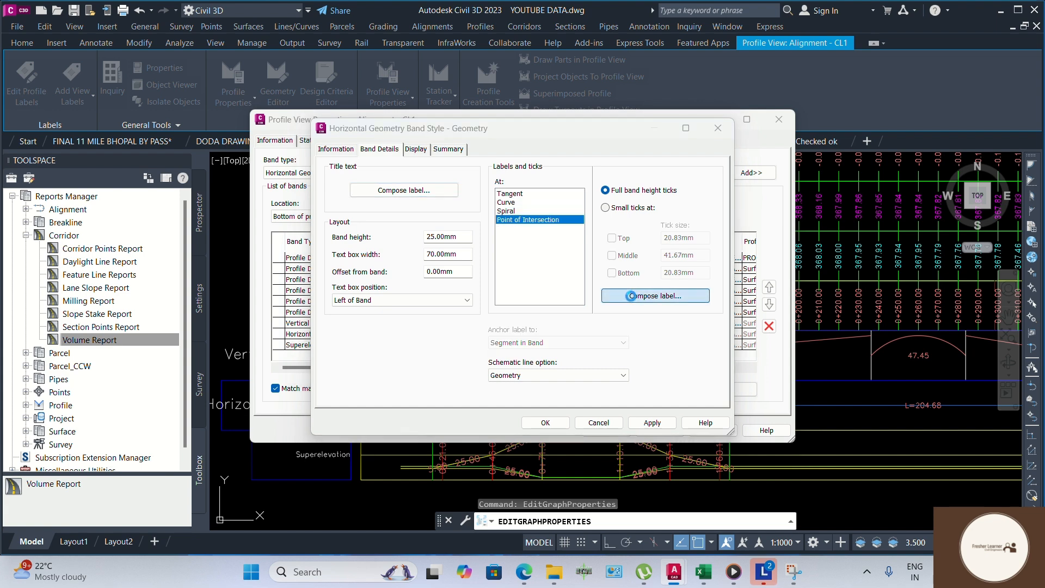
{"action": "left_click", "coordinate": [494, 183]}
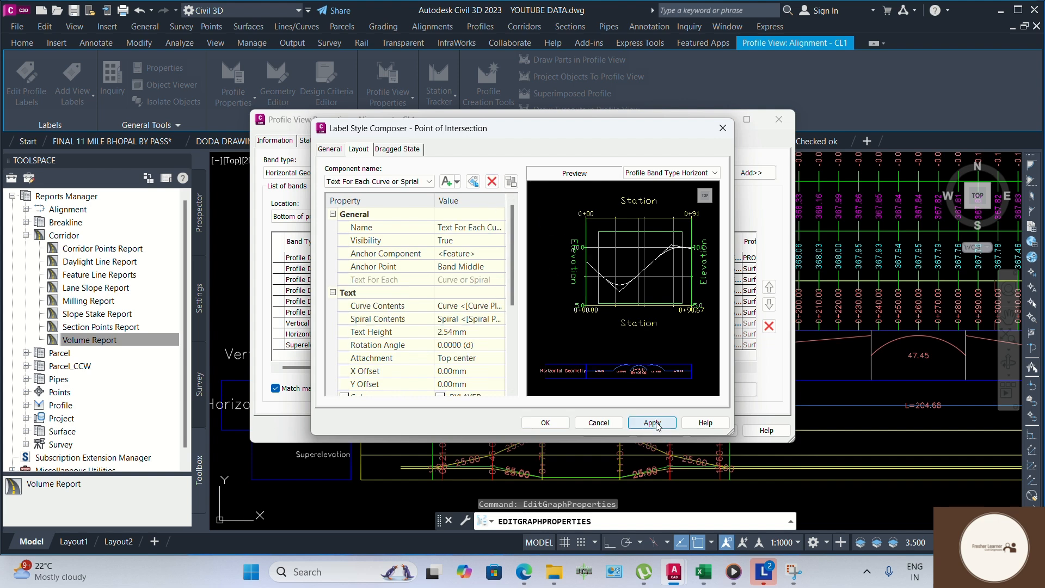
{"action": "left_click", "coordinate": [492, 182]}
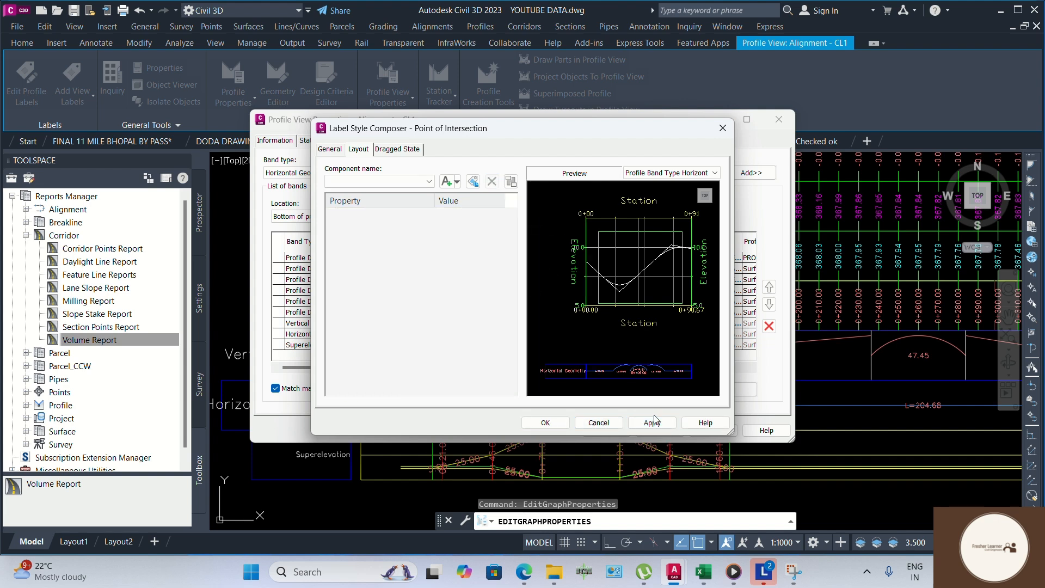
{"action": "left_click", "coordinate": [654, 422]}
{"action": "left_click", "coordinate": [545, 422]}
Clear the existing contents of the Tangent Data component in the band style's Tangent label.
{"action": "left_click", "coordinate": [512, 211]}
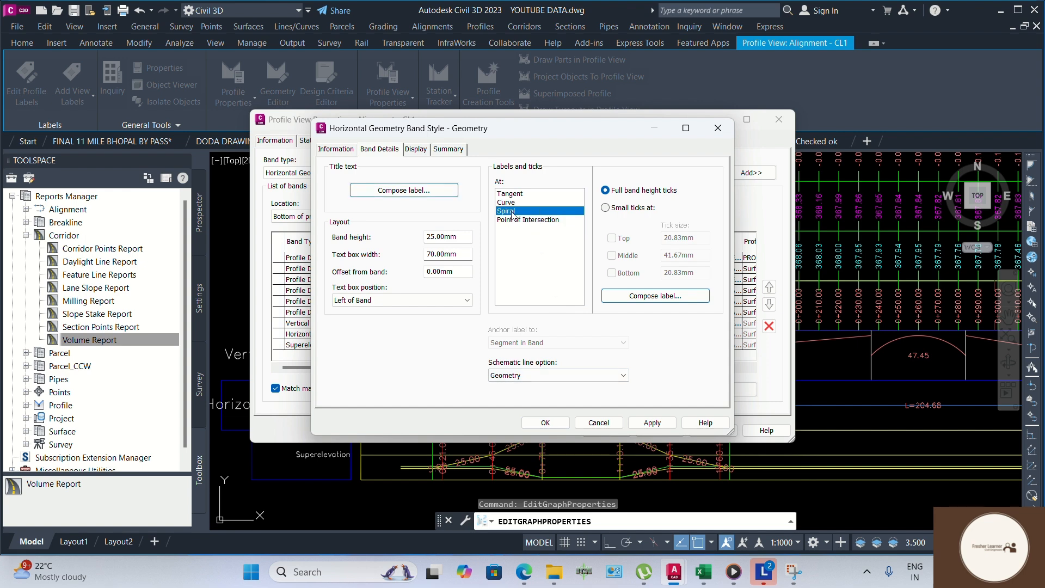
{"action": "left_click", "coordinate": [509, 203]}
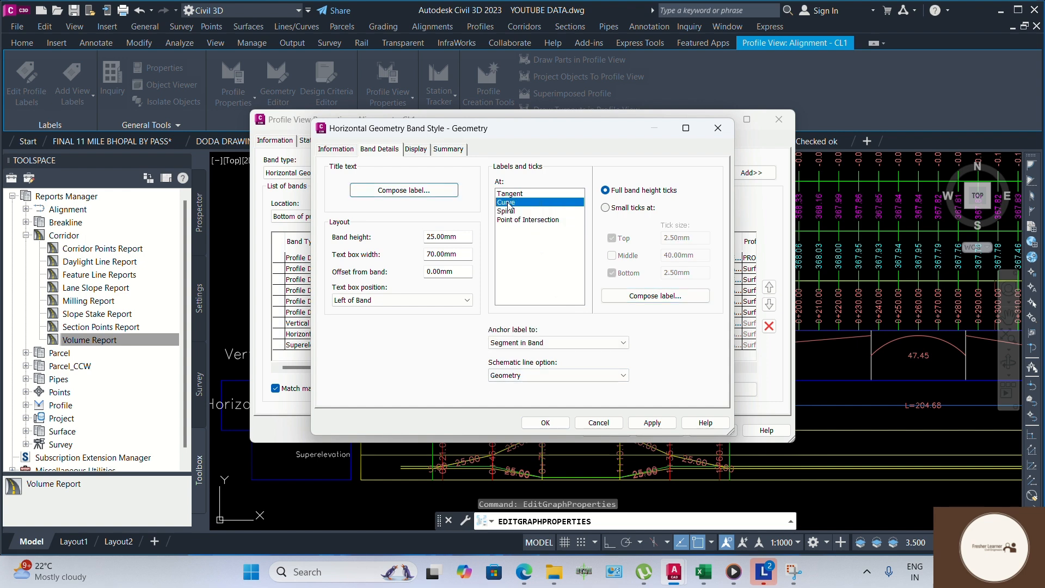
{"action": "left_click", "coordinate": [519, 194]}
{"action": "left_click", "coordinate": [647, 296]}
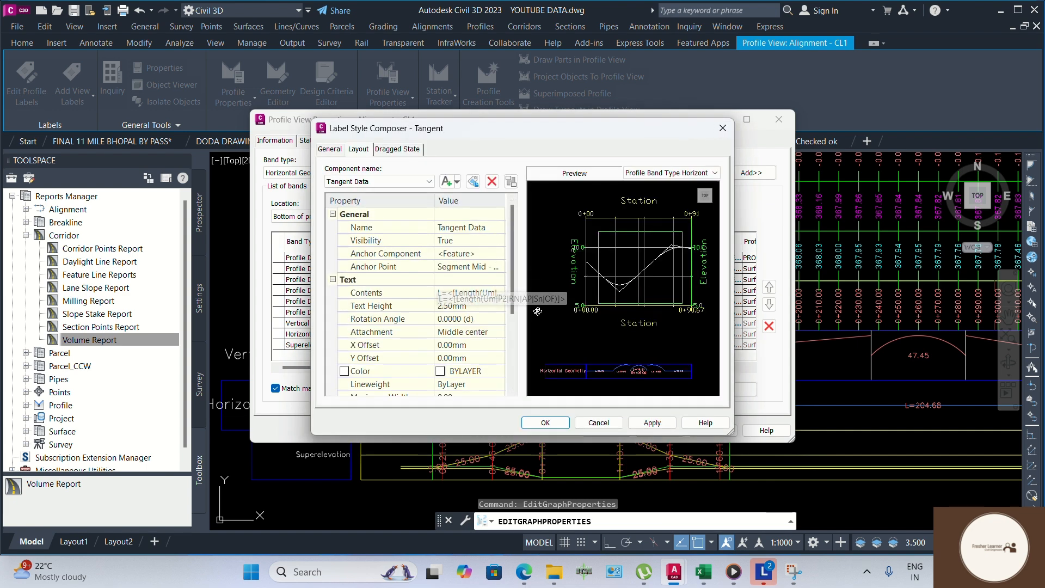
{"action": "left_click", "coordinate": [492, 296]}
{"action": "left_click", "coordinate": [497, 293]}
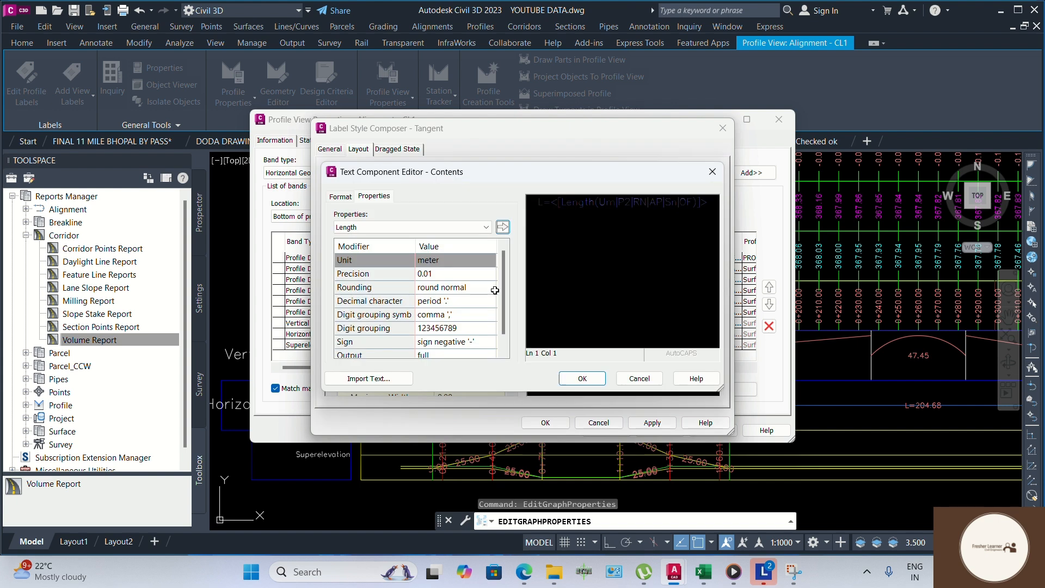
{"action": "left_click", "coordinate": [353, 227]}
{"action": "left_click", "coordinate": [352, 234]}
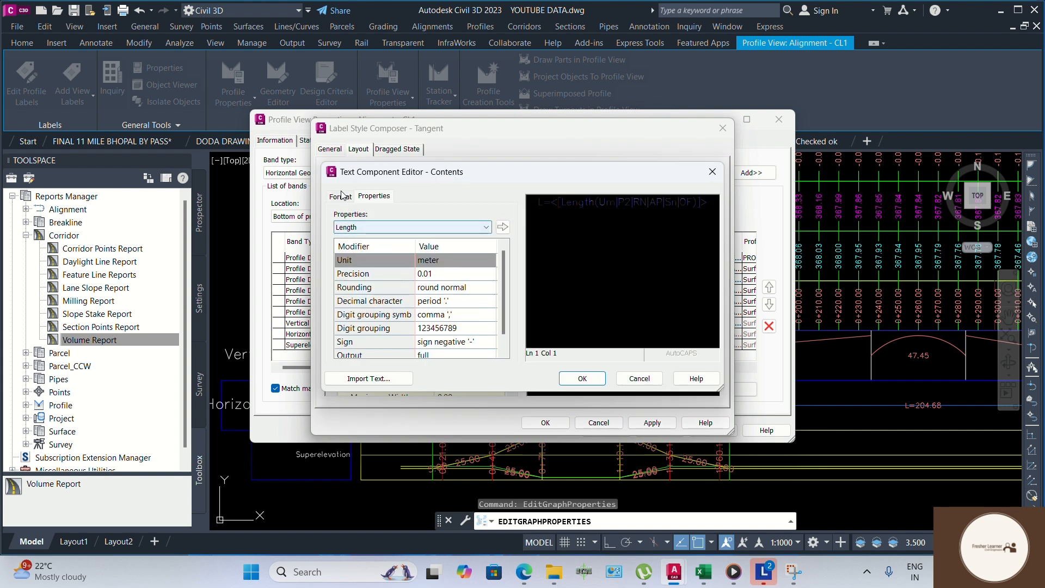
{"action": "left_click", "coordinate": [340, 196]}
{"action": "left_click", "coordinate": [367, 279]}
{"action": "key", "text": "a"}
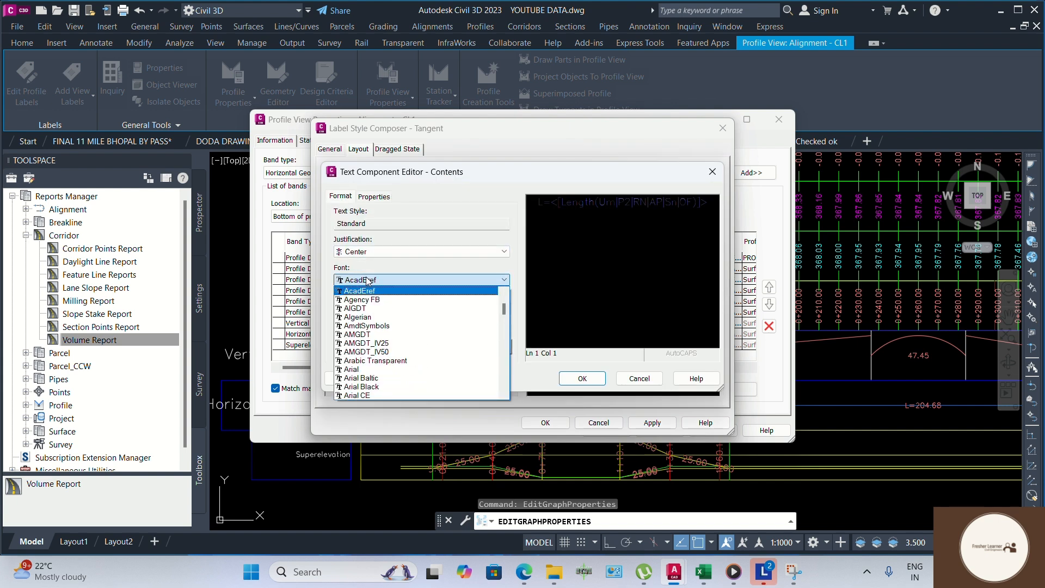
{"action": "left_click", "coordinate": [620, 210]}
{"action": "left_click", "coordinate": [615, 206]}
{"action": "key", "text": "Delete"}
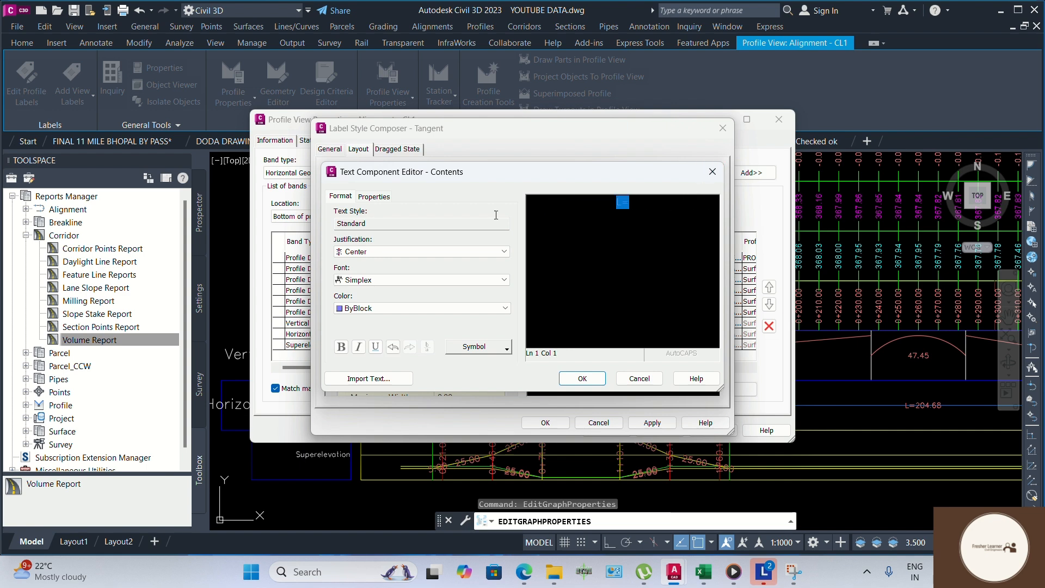
{"action": "key", "text": "Delete"}
Try to set the font of the emptied Tangent Data text to Arial.
{"action": "left_click", "coordinate": [370, 280]}
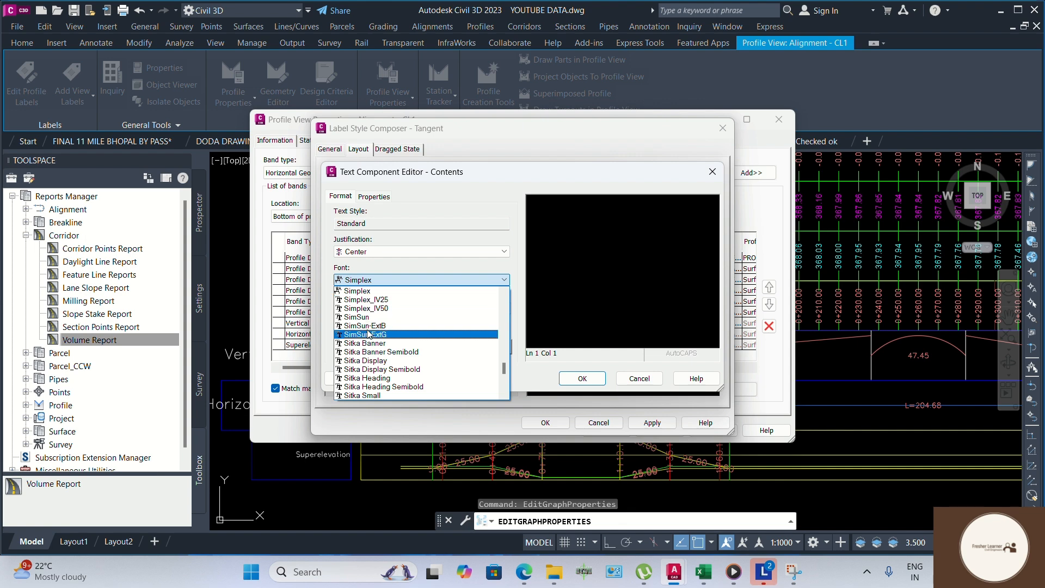
{"action": "key", "text": "a"}
{"action": "left_click", "coordinate": [364, 367]}
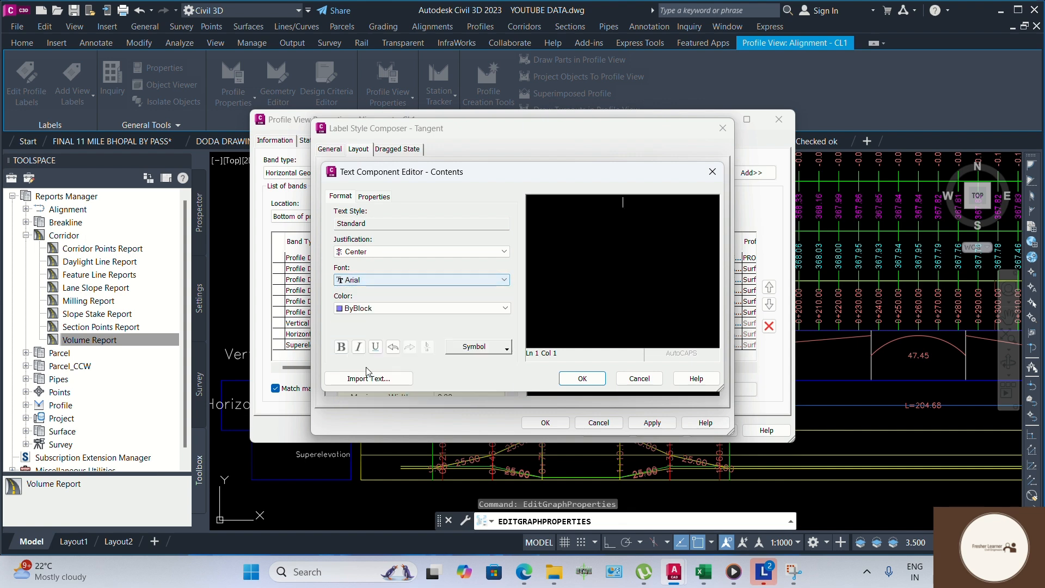
{"action": "left_click", "coordinate": [384, 201]}
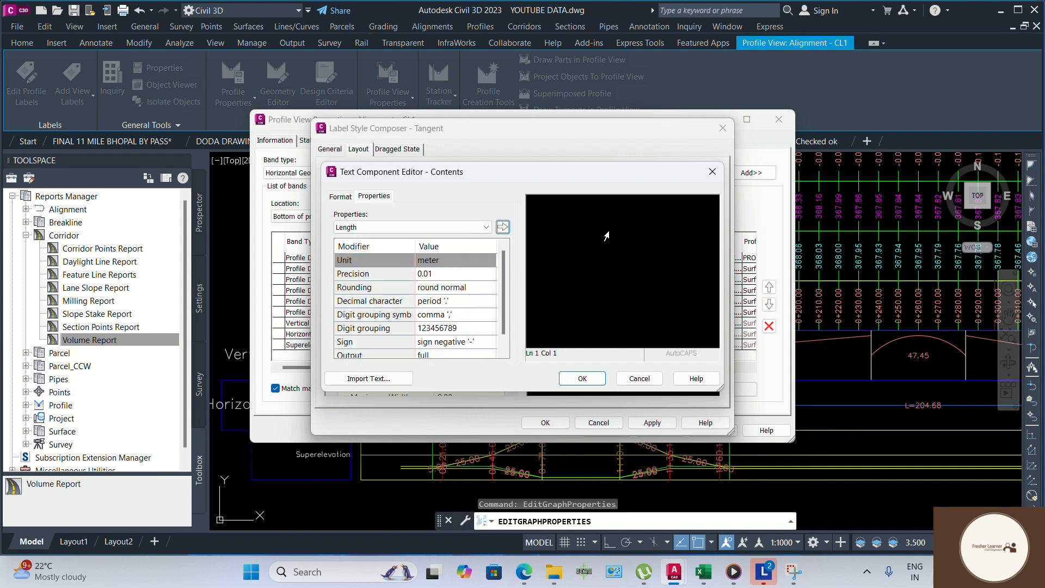
{"action": "left_click", "coordinate": [623, 213]}
{"action": "left_click", "coordinate": [337, 197]}
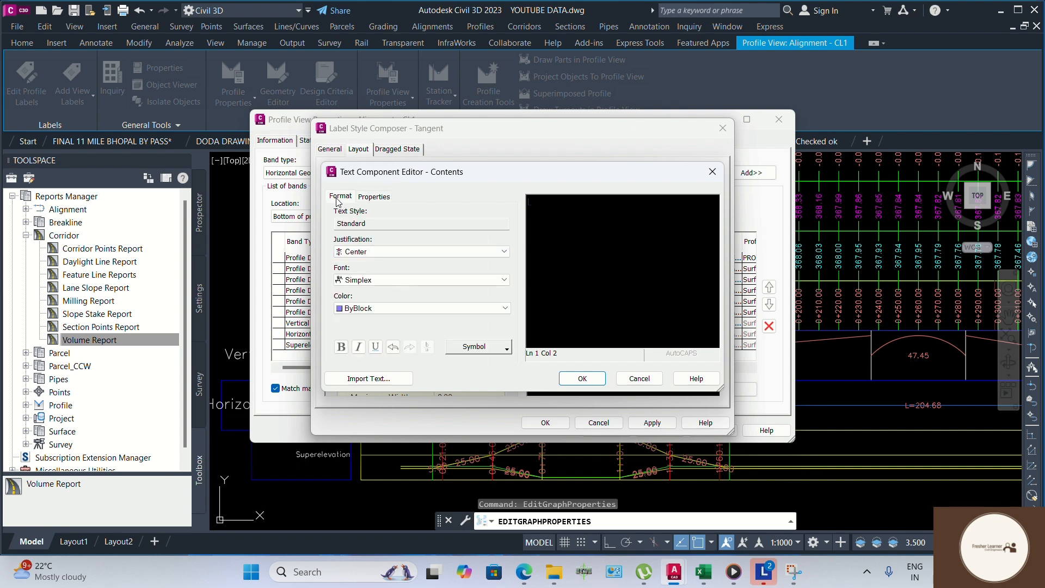
{"action": "left_click", "coordinate": [414, 280]}
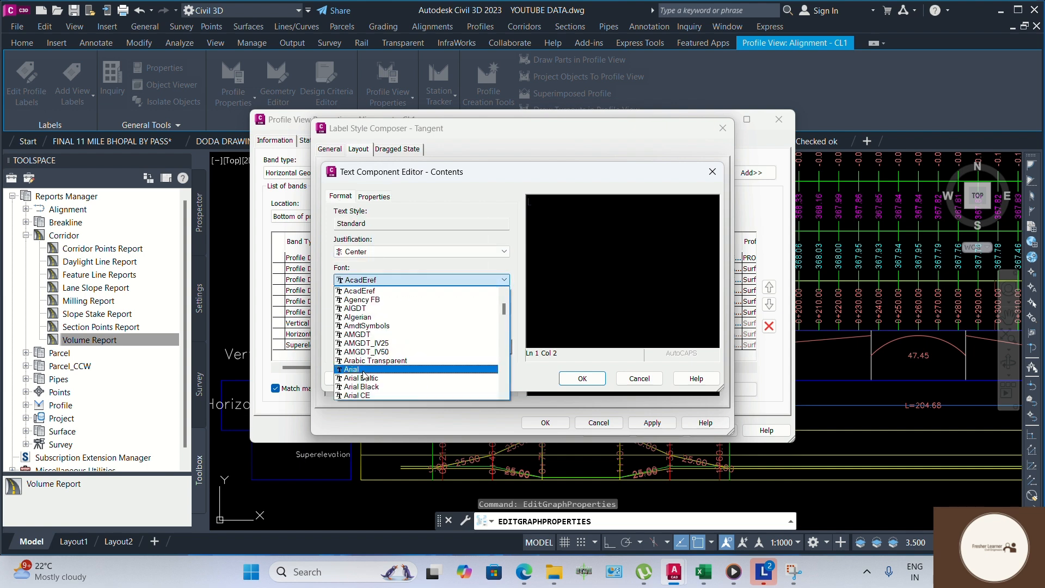
{"action": "left_click", "coordinate": [352, 369]}
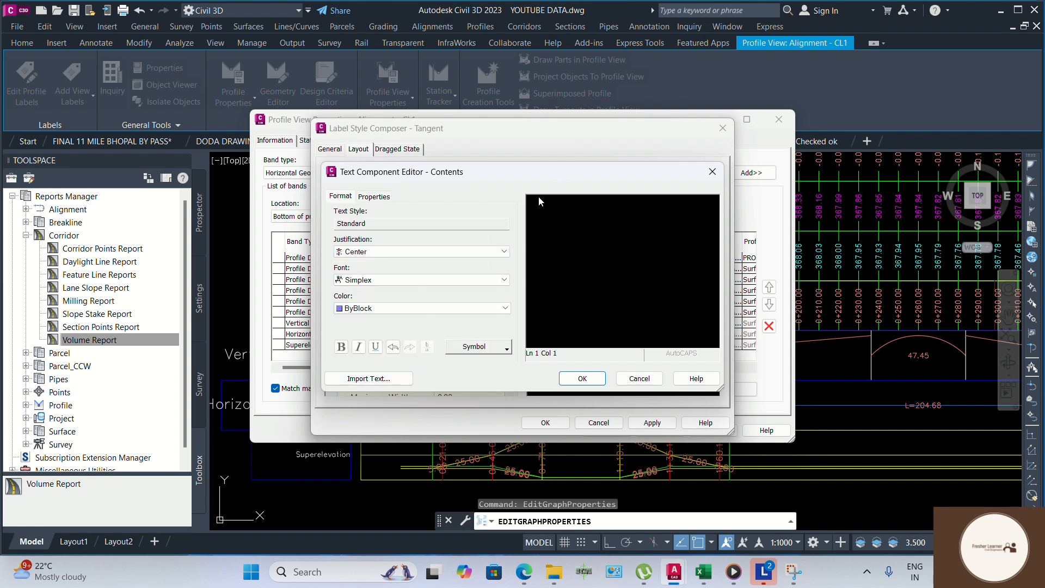
Set the Tangent Data contents to "L=" followed by the Length property in Arial, and accept the Tangent label changes.
{"action": "left_click", "coordinate": [419, 280]}
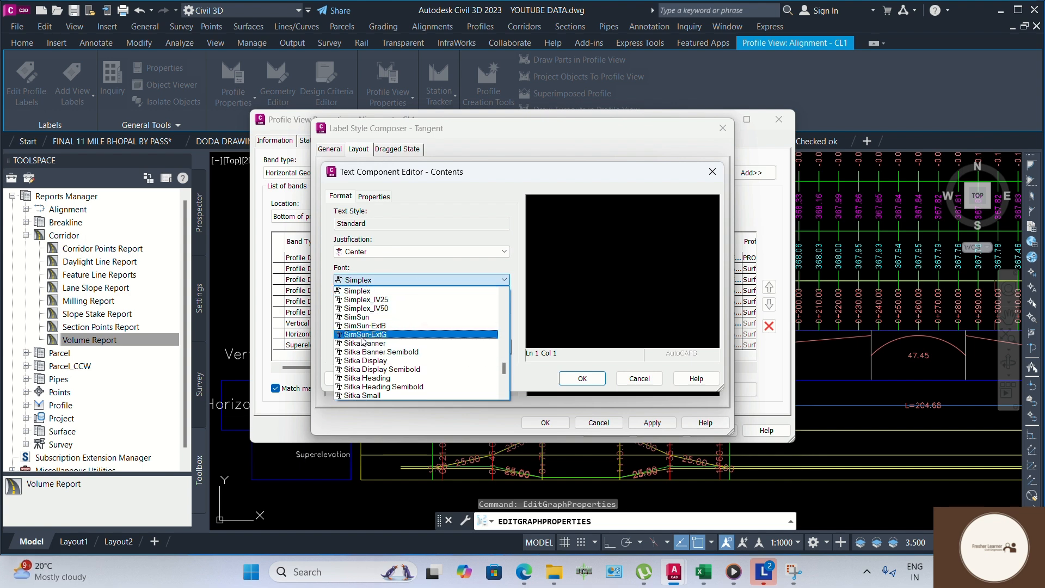
{"action": "scroll", "coordinate": [389, 351], "scroll_direction": "up", "scroll_amount": 10}
{"action": "left_click", "coordinate": [360, 368]}
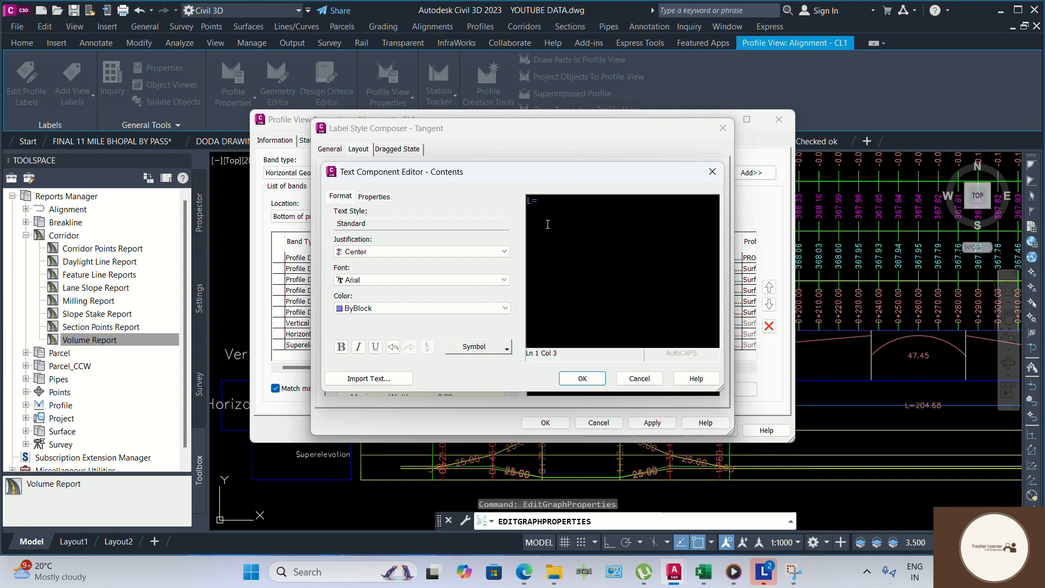
{"action": "left_click", "coordinate": [373, 197]}
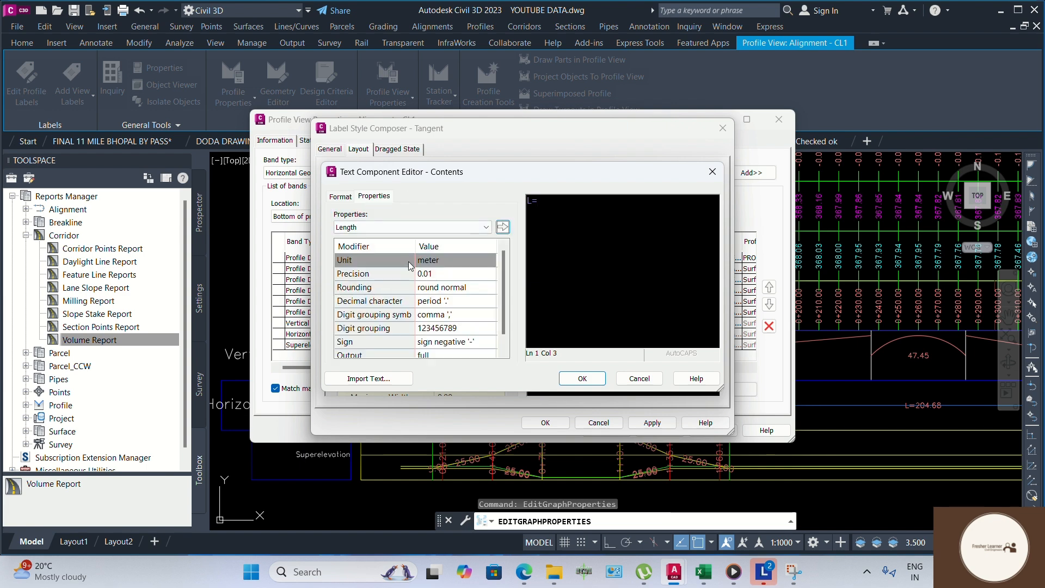
{"action": "left_click", "coordinate": [426, 227]}
{"action": "left_click", "coordinate": [426, 228]}
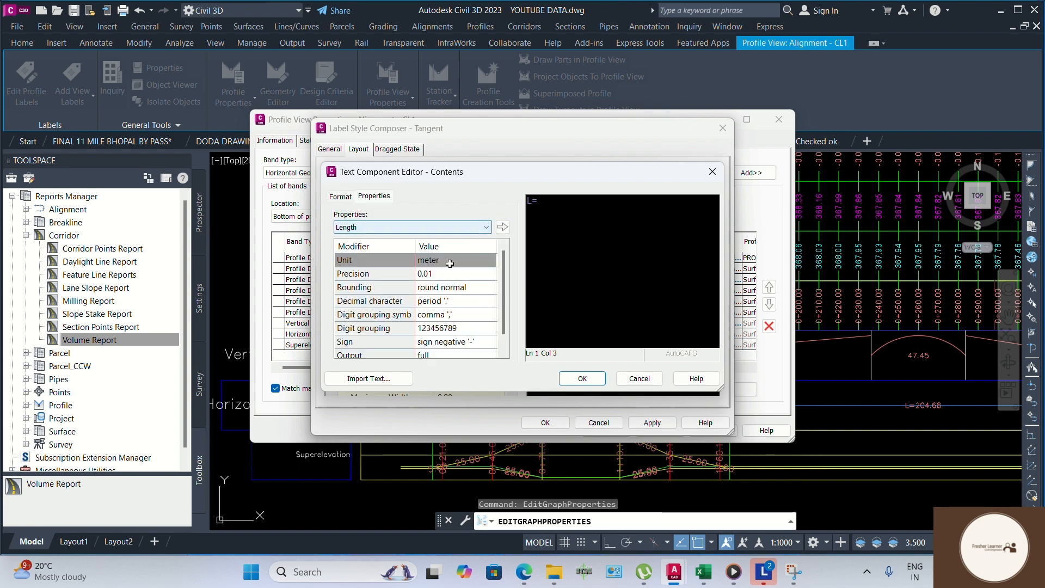
{"action": "left_click", "coordinate": [503, 227]}
{"action": "left_click", "coordinate": [709, 200]}
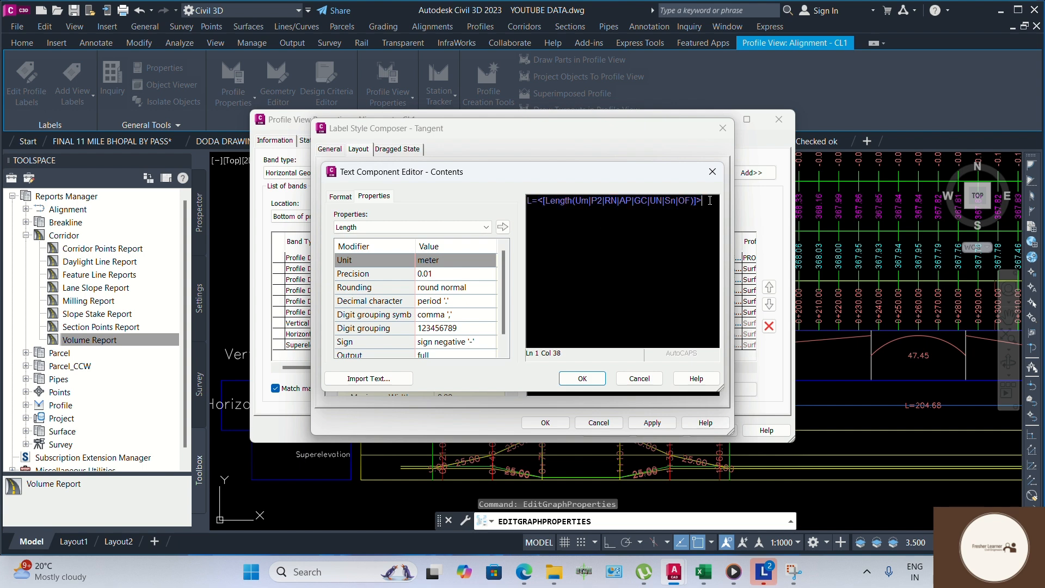
{"action": "left_click", "coordinate": [465, 227]}
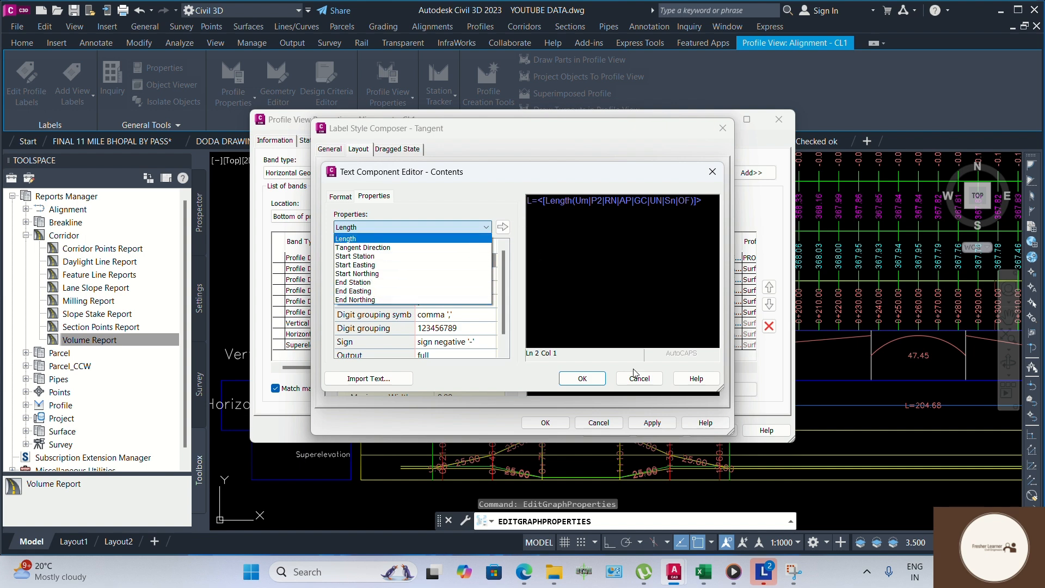
{"action": "left_click", "coordinate": [582, 383]}
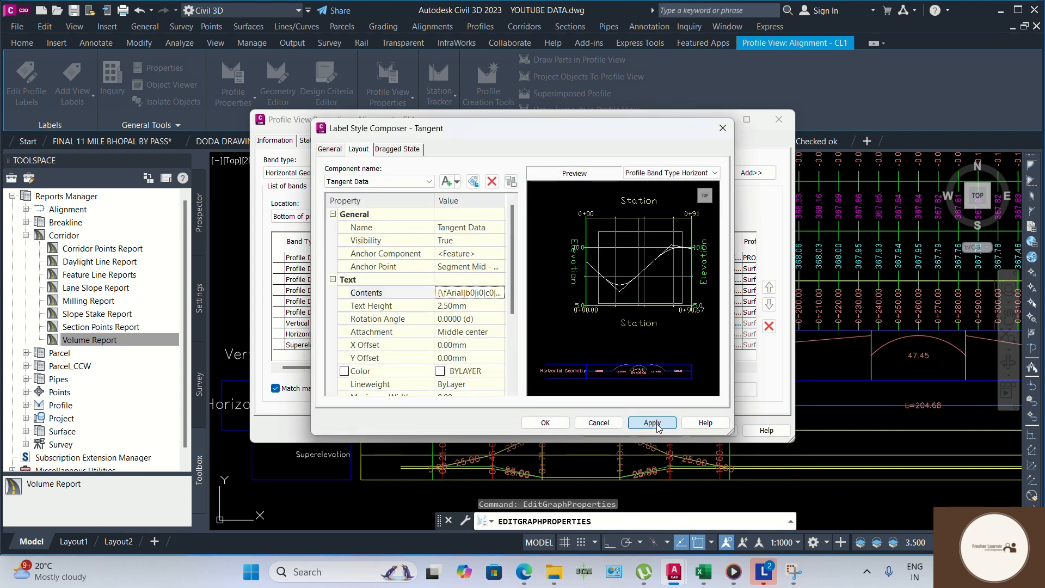
{"action": "left_click", "coordinate": [551, 427]}
Clear the length and radius text from the Curve label's Curve Data component and set its font to Arial.
{"action": "left_click", "coordinate": [508, 202]}
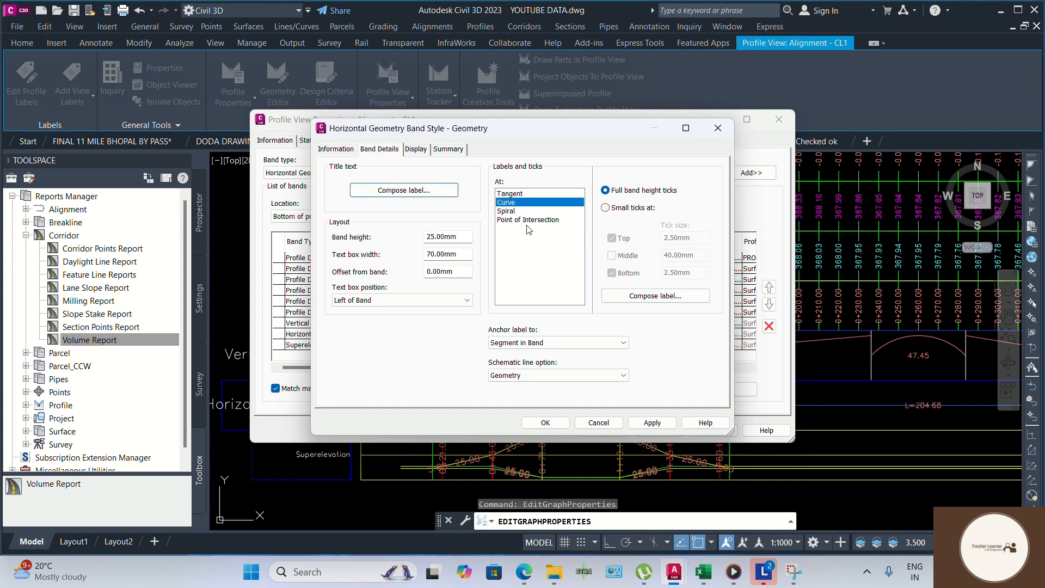
{"action": "left_click", "coordinate": [670, 300]}
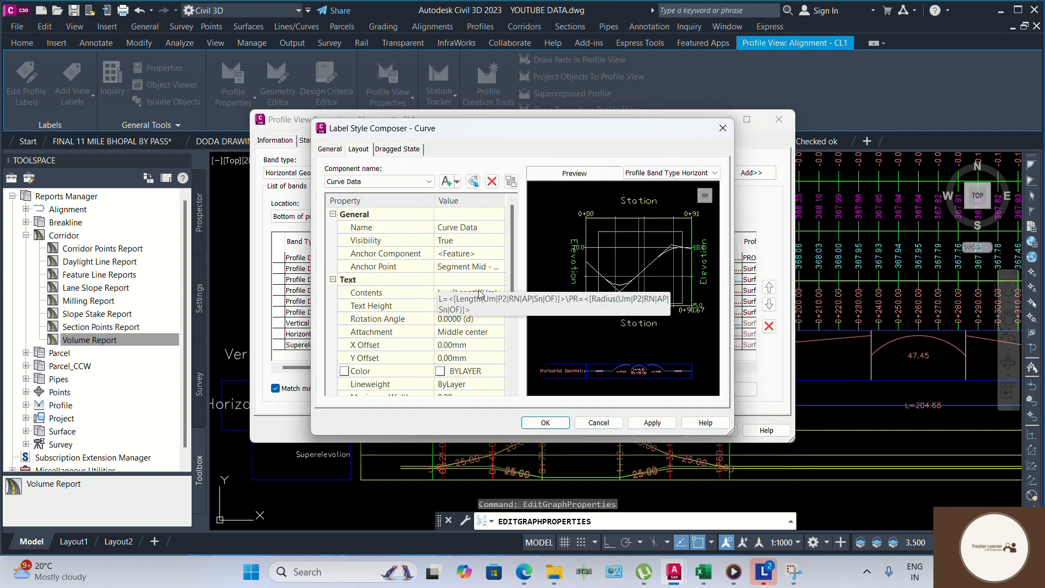
{"action": "left_click", "coordinate": [496, 294]}
{"action": "left_click", "coordinate": [498, 293]}
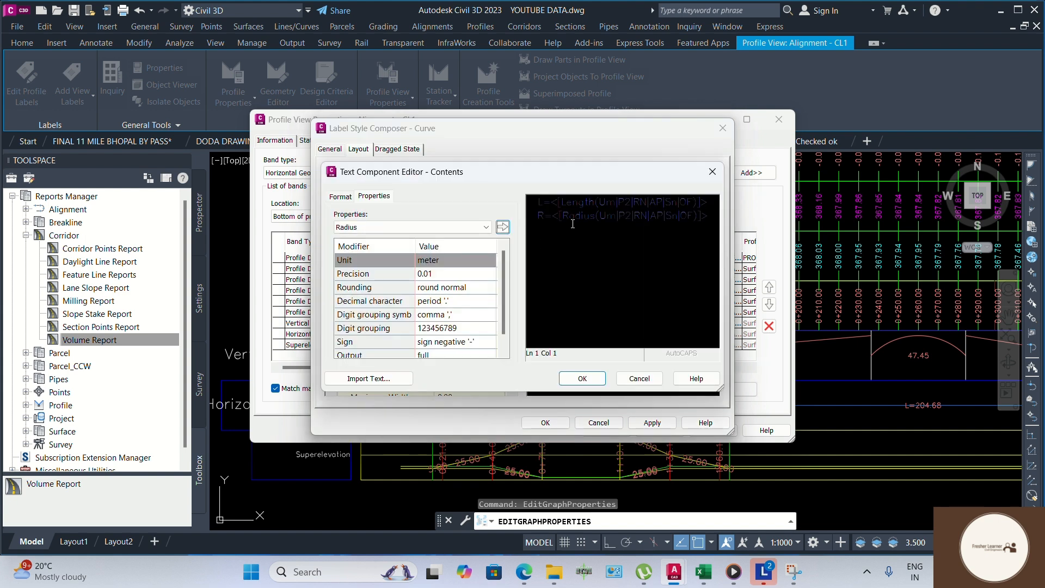
{"action": "left_click_drag", "start_coordinate": [718, 211], "coordinate": [478, 206]}
{"action": "key", "text": "Delete"}
{"action": "left_click", "coordinate": [346, 198]}
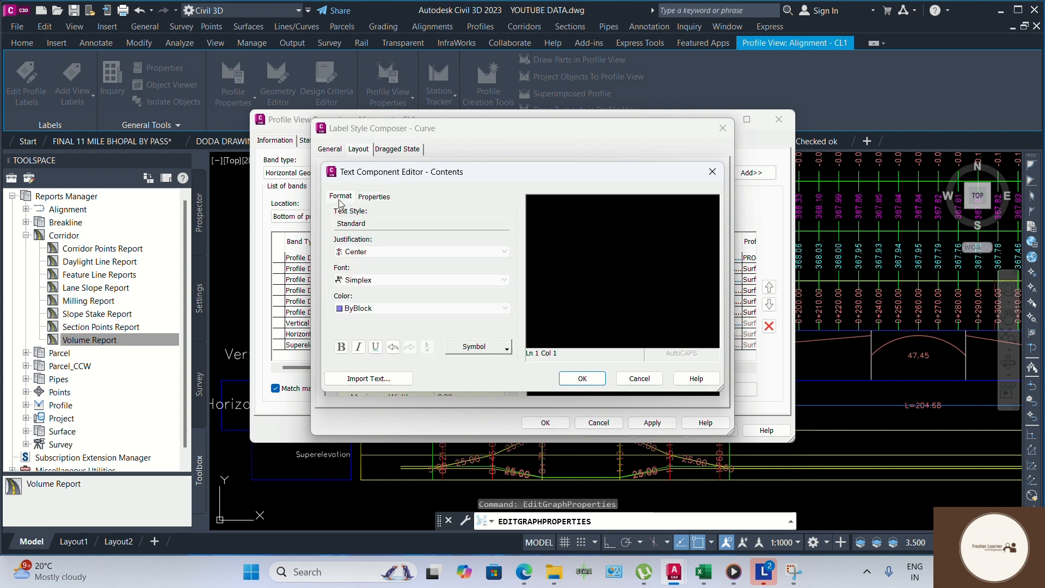
{"action": "left_click", "coordinate": [358, 280]}
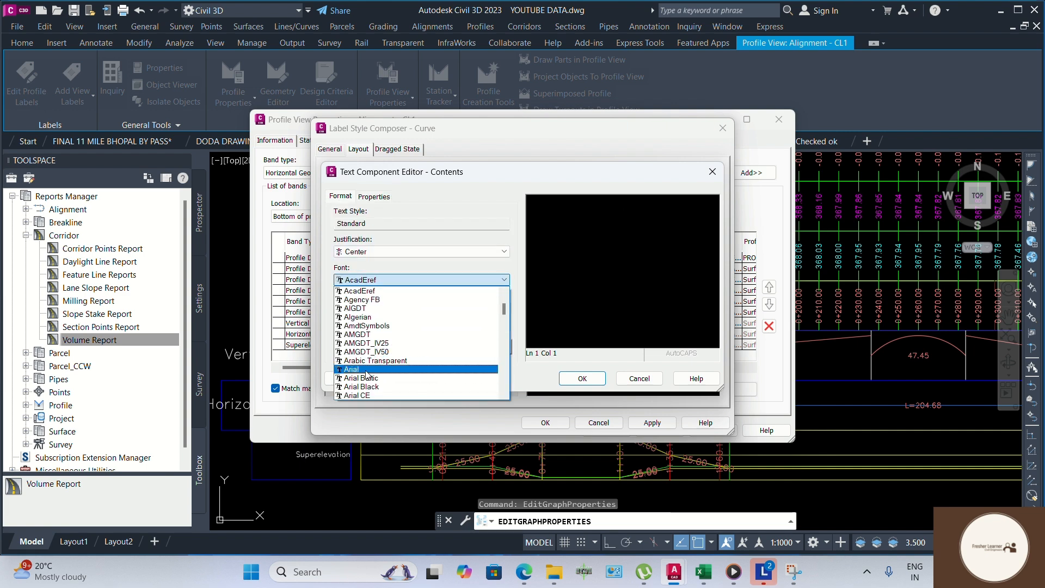
{"action": "left_click", "coordinate": [362, 370]}
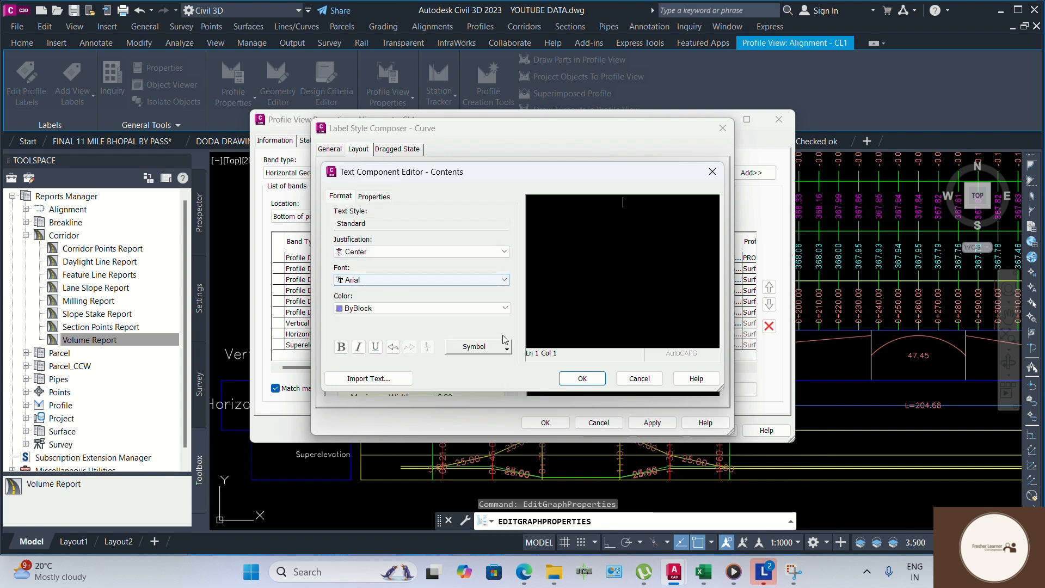
Add an "L=" line with the Length property in meters to the Curve label's Curve Data contents.
{"action": "left_click", "coordinate": [373, 197]}
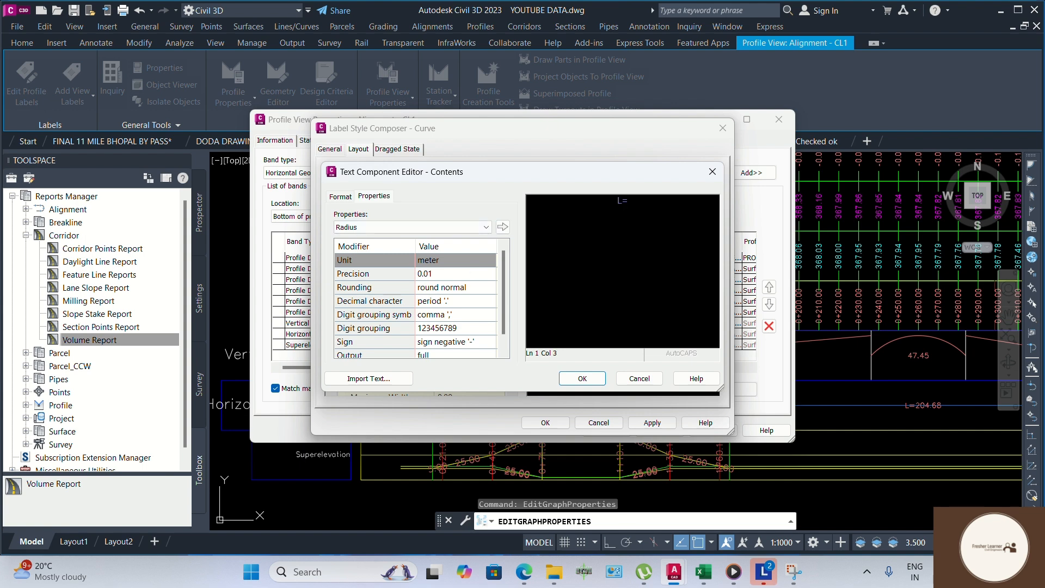
{"action": "left_click", "coordinate": [414, 227]}
{"action": "left_click", "coordinate": [371, 243]}
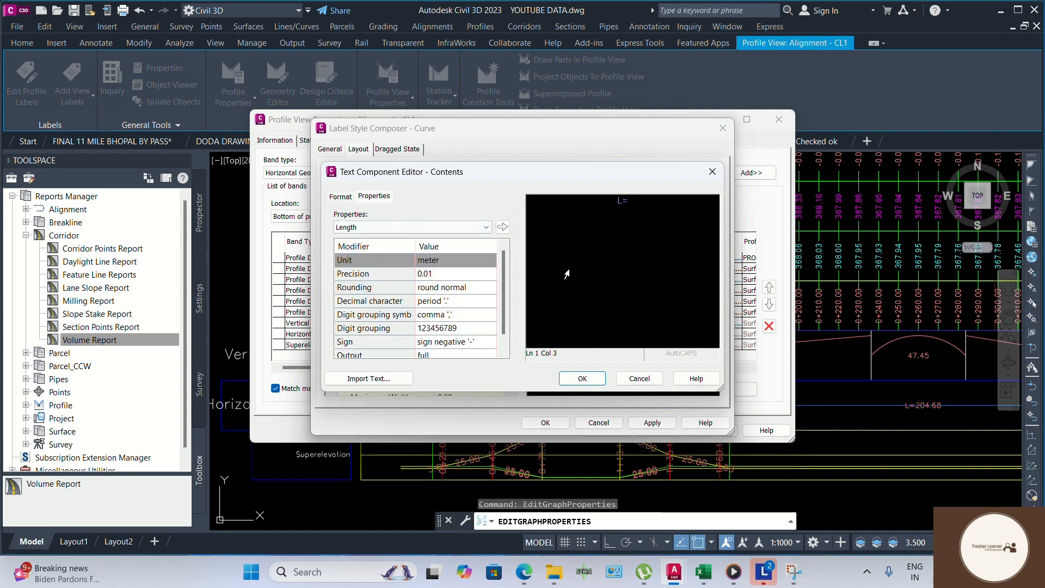
{"action": "left_click", "coordinate": [503, 227]}
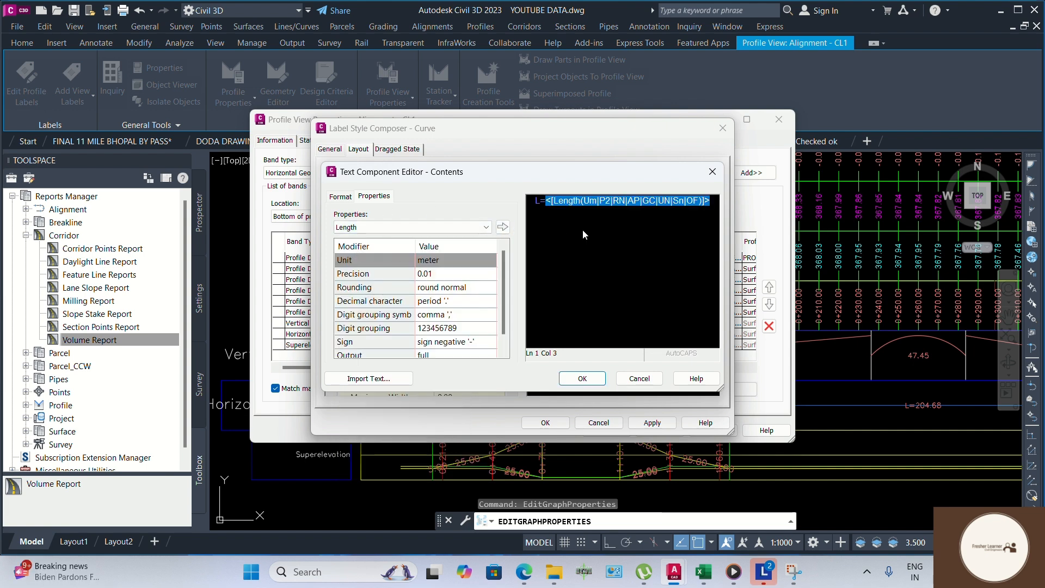
Add a second line "R=" with the Radius property to the Curve Data contents and accept the Curve label changes.
{"action": "left_click", "coordinate": [713, 200]}
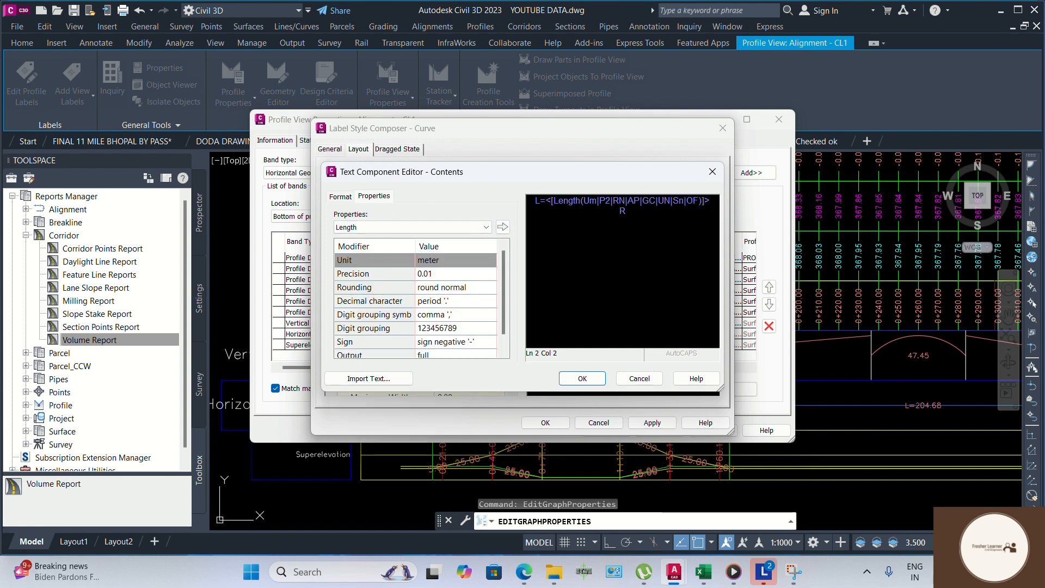
{"action": "type", "text": "R="}
{"action": "left_click", "coordinate": [381, 227]}
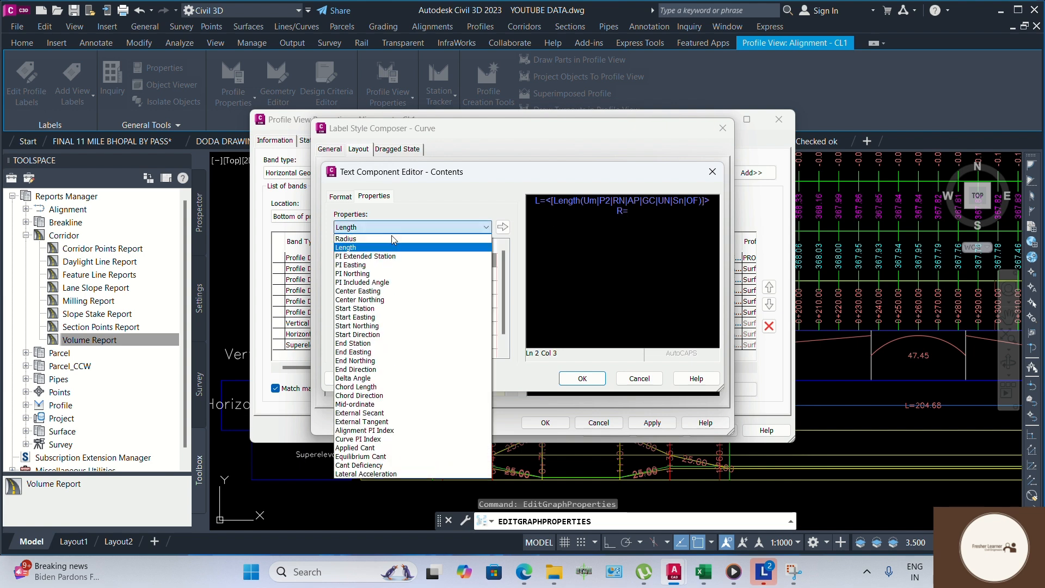
{"action": "left_click", "coordinate": [346, 239]}
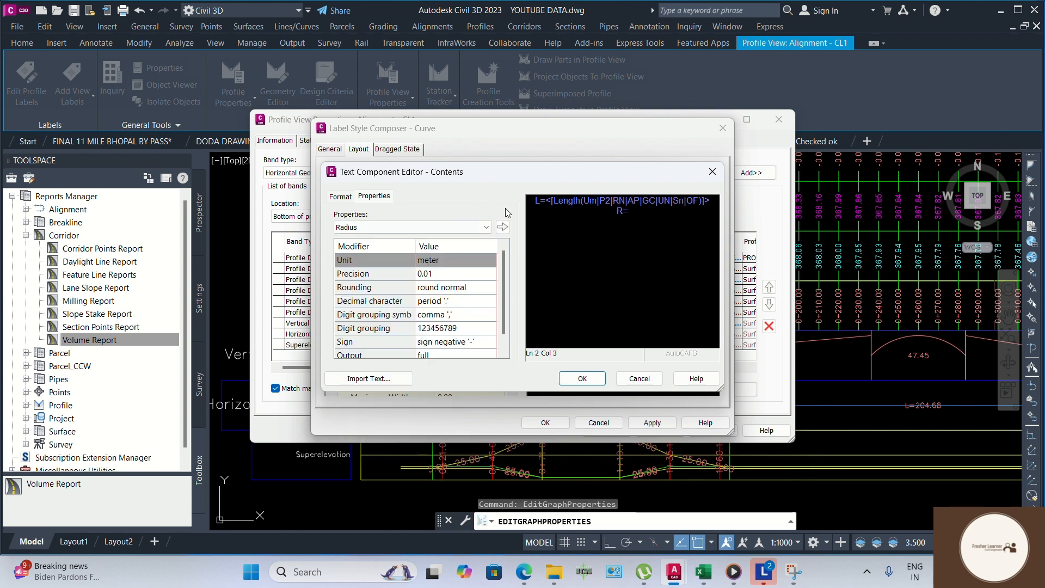
{"action": "left_click", "coordinate": [503, 227]}
{"action": "left_click", "coordinate": [380, 231]}
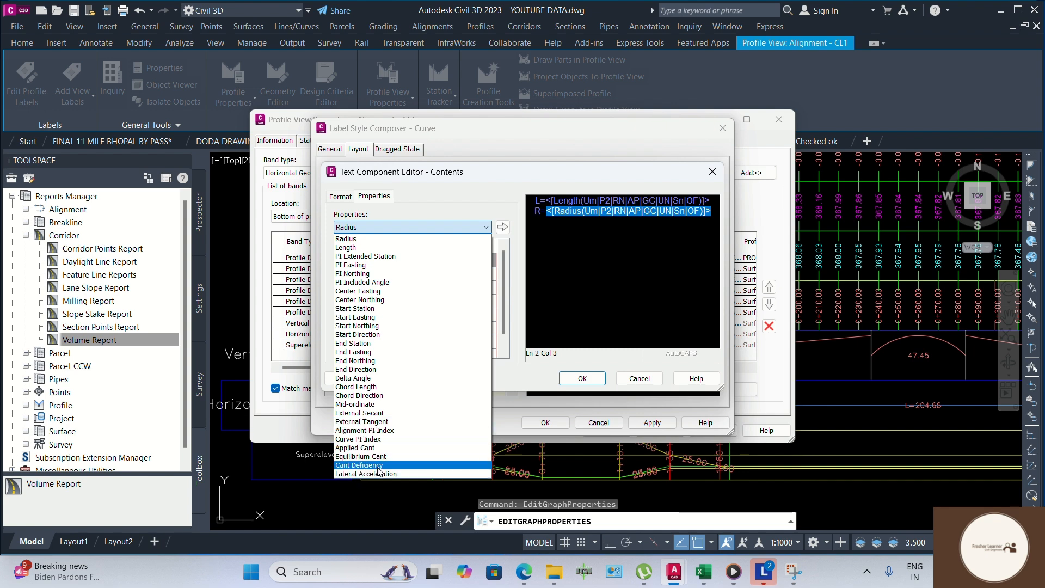
{"action": "left_click", "coordinate": [485, 230]}
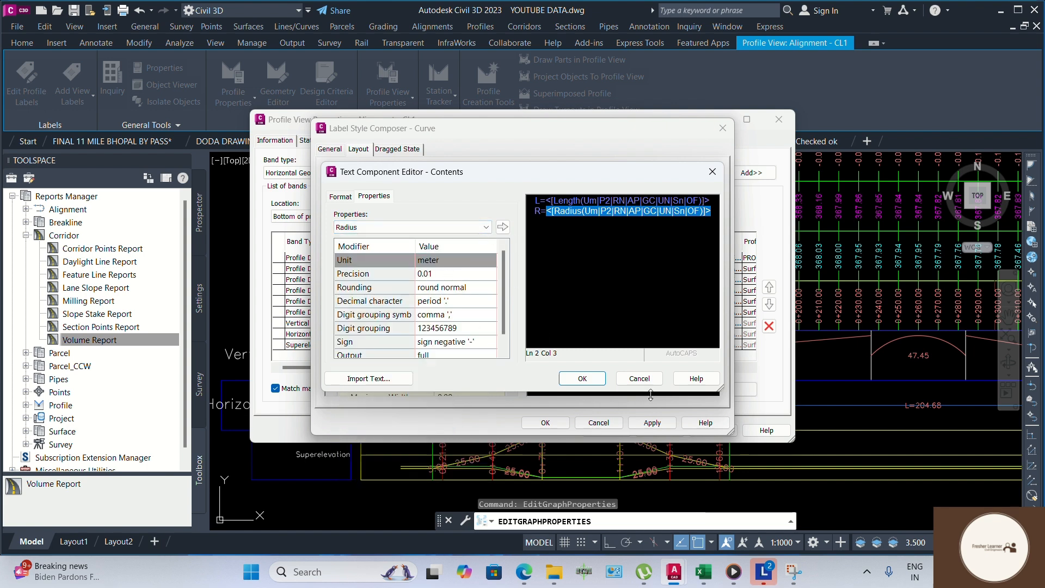
{"action": "left_click", "coordinate": [582, 378]}
{"action": "left_click", "coordinate": [546, 423]}
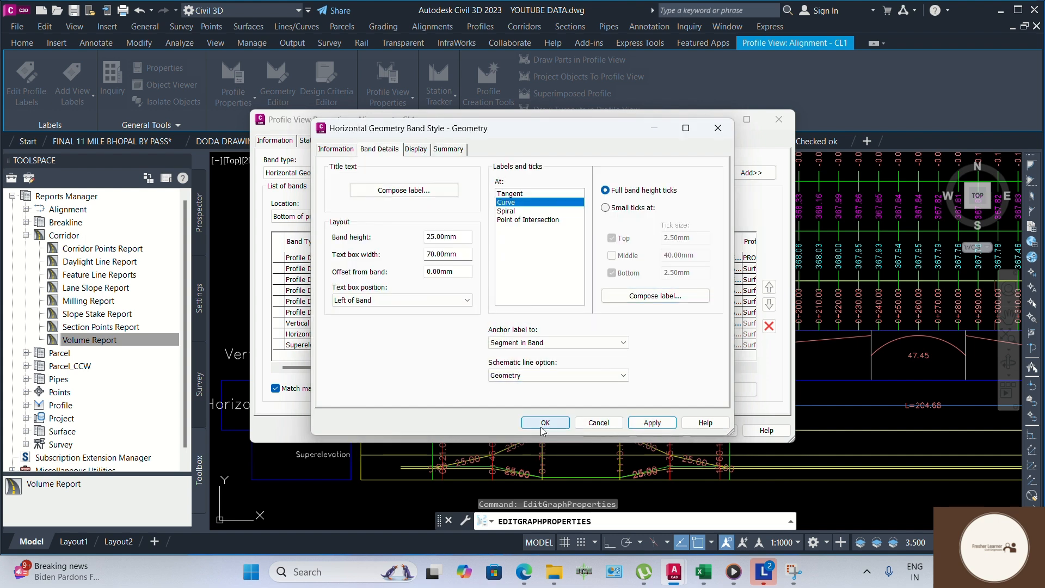
Clear the contents of the Spiral label's Spiral Data component and set its font to Arial.
{"action": "left_click", "coordinate": [511, 211]}
{"action": "left_click", "coordinate": [661, 296]}
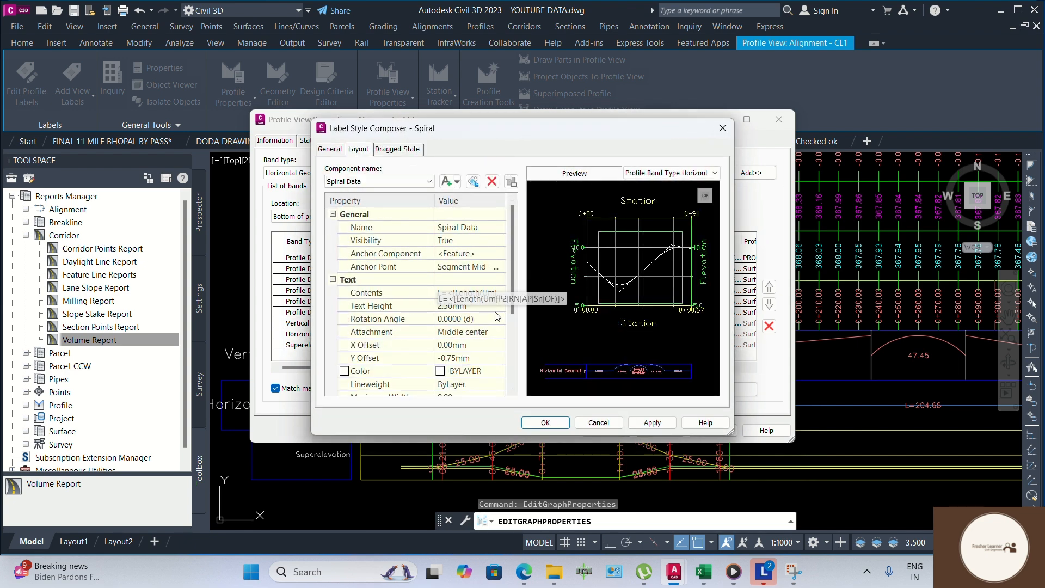
{"action": "left_click", "coordinate": [490, 298]}
{"action": "left_click", "coordinate": [501, 293]}
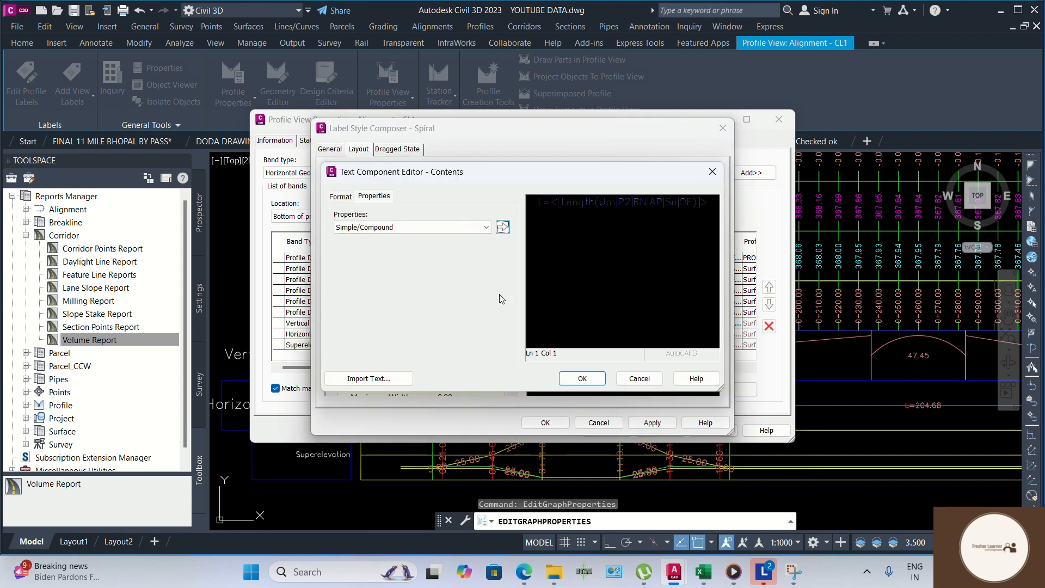
{"action": "left_click", "coordinate": [576, 212]}
{"action": "key", "text": "Delete"}
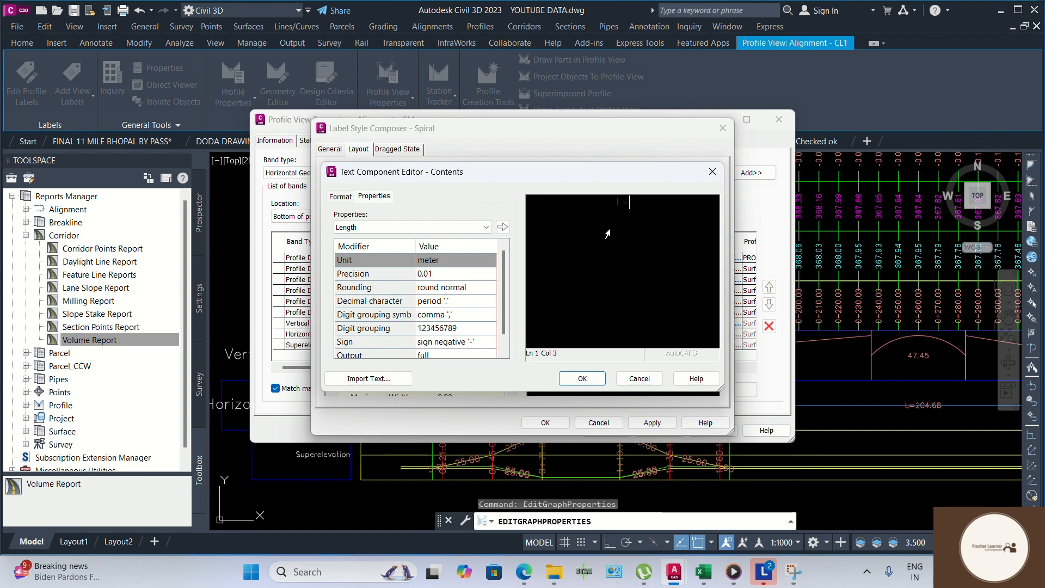
{"action": "left_click", "coordinate": [340, 196]}
{"action": "left_click", "coordinate": [369, 280]}
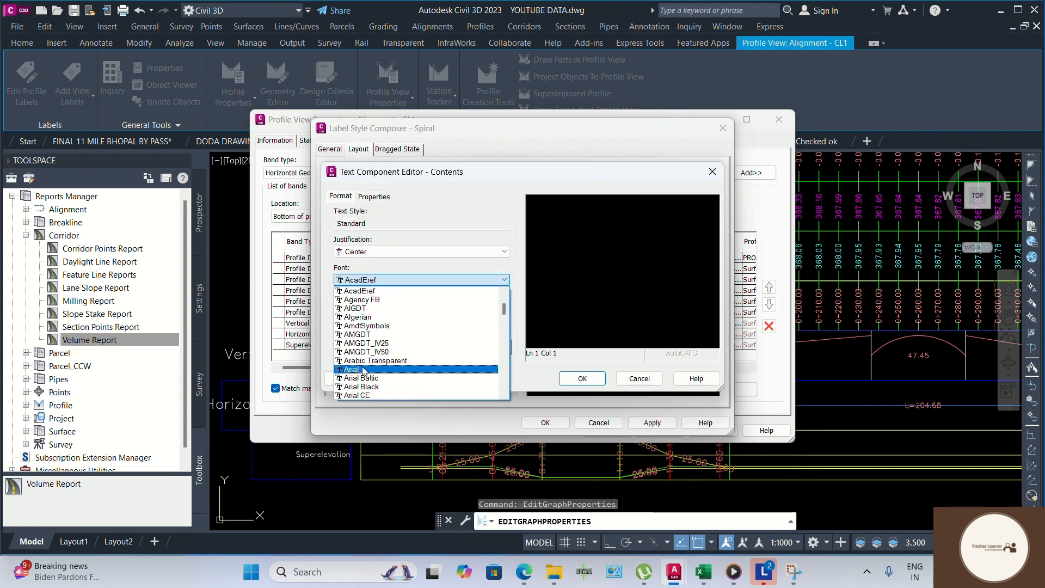
{"action": "left_click", "coordinate": [375, 370]}
Fill the Spiral Data contents with an "L=" line using the Length property and an "R IN=" line using the Radius in property.
{"action": "left_click", "coordinate": [373, 197]}
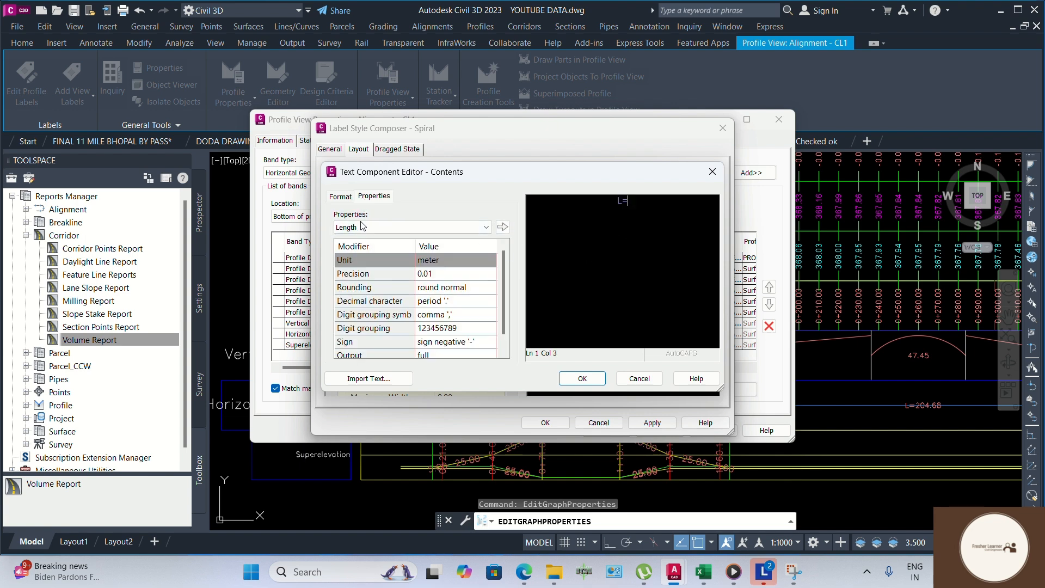
{"action": "left_click", "coordinate": [503, 226]}
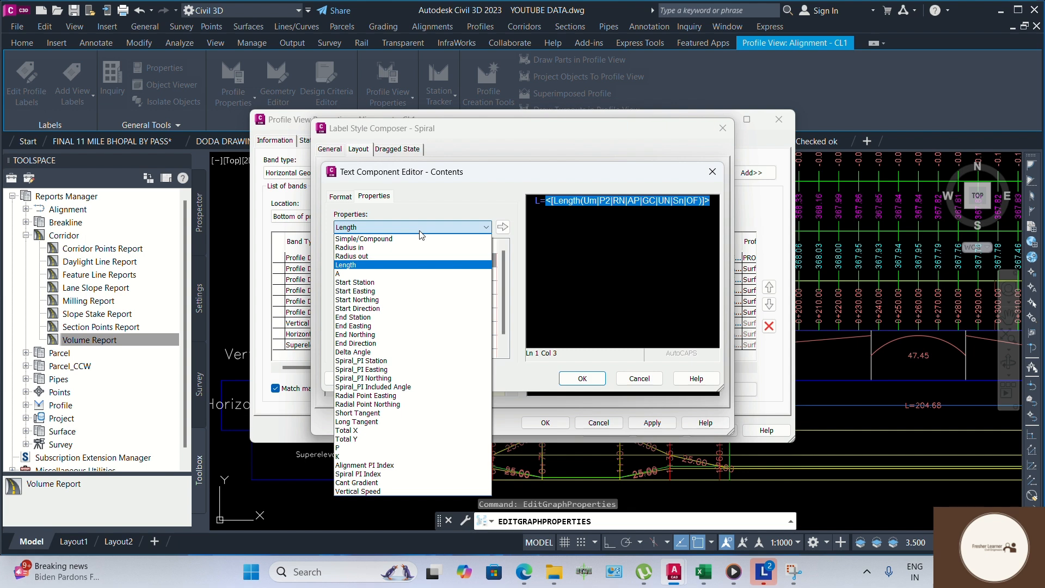
{"action": "left_click", "coordinate": [542, 223]}
{"action": "left_click", "coordinate": [714, 201]}
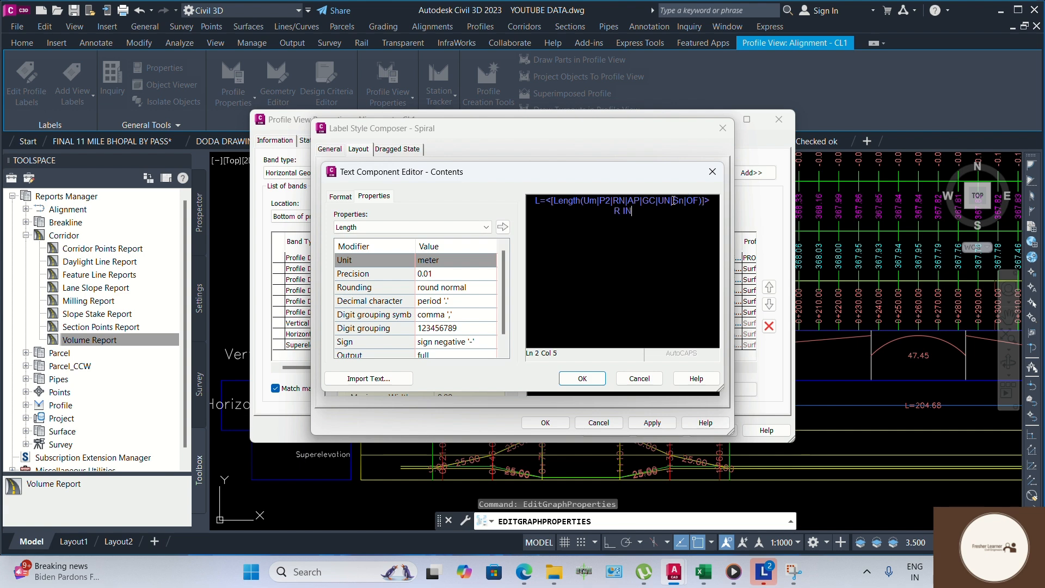
{"action": "left_click", "coordinate": [393, 225]}
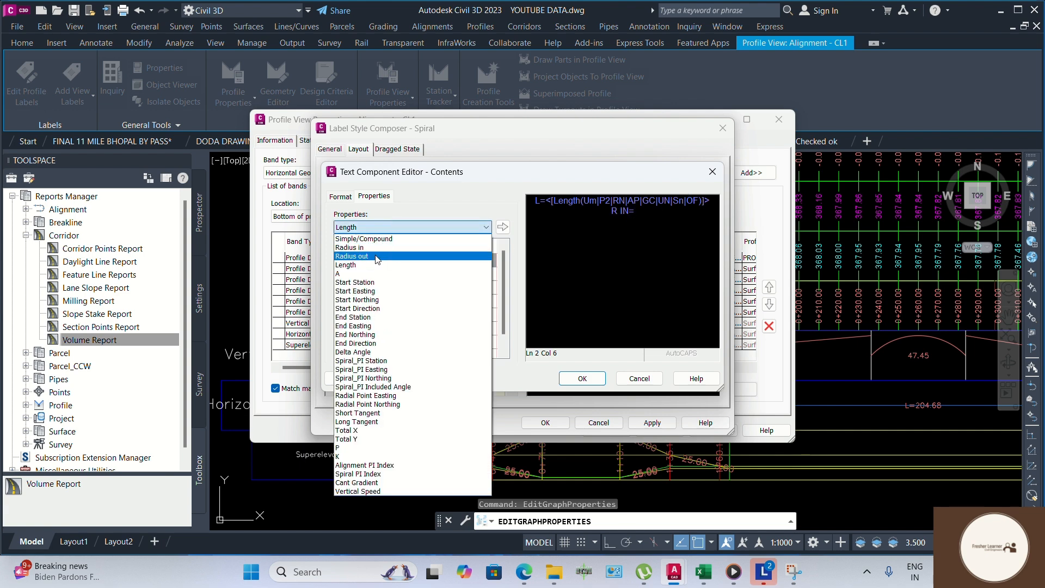
{"action": "left_click", "coordinate": [372, 247]}
{"action": "left_click", "coordinate": [502, 227]}
Add an "R OUT=" line with the Radius out property to the Spiral Data contents and accept the Spiral label changes.
{"action": "left_click", "coordinate": [680, 221]}
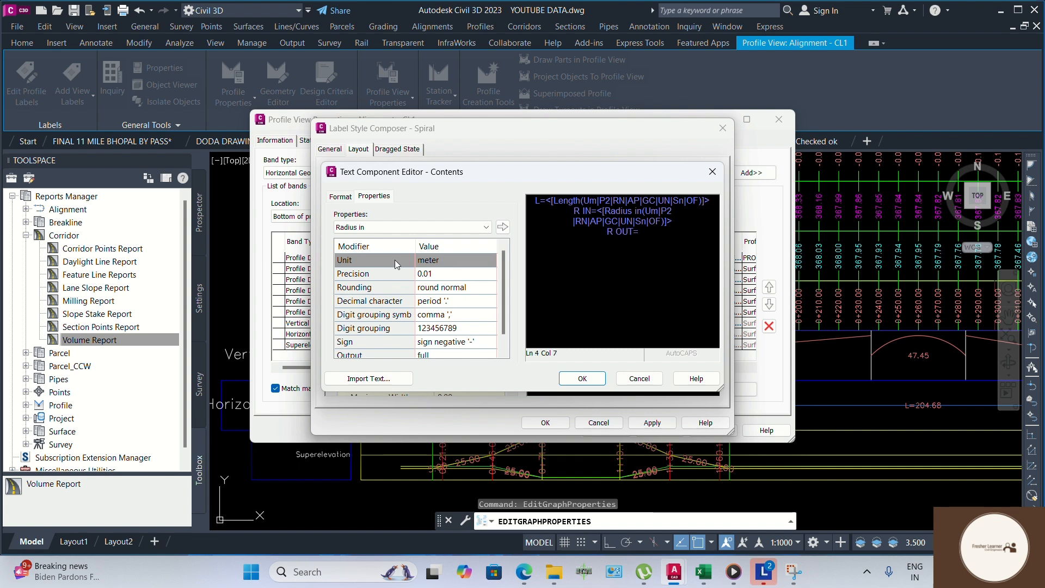
{"action": "left_click", "coordinate": [414, 227]}
{"action": "left_click", "coordinate": [375, 266]}
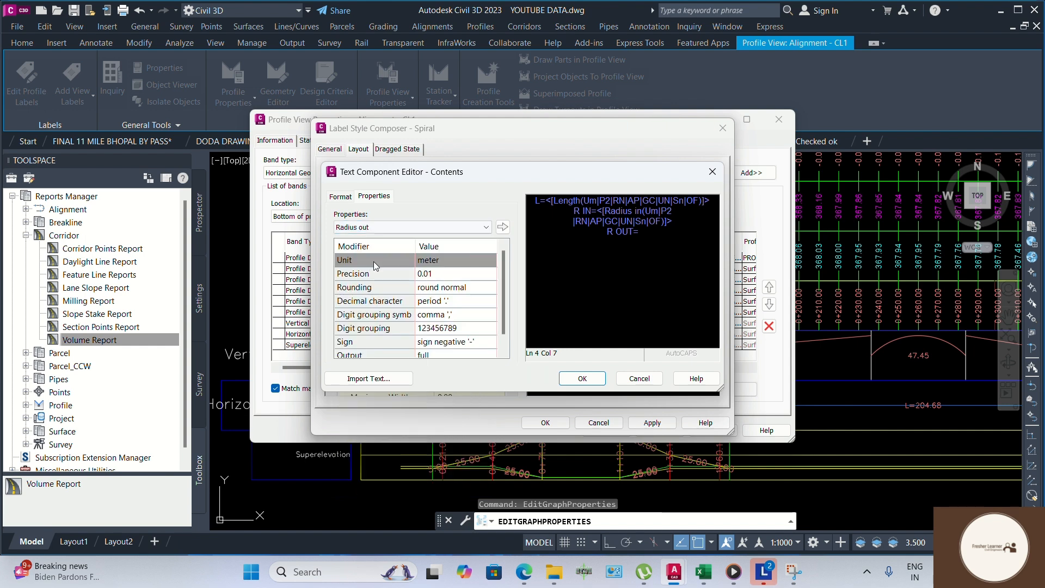
{"action": "left_click", "coordinate": [502, 228]}
{"action": "left_click", "coordinate": [582, 381]}
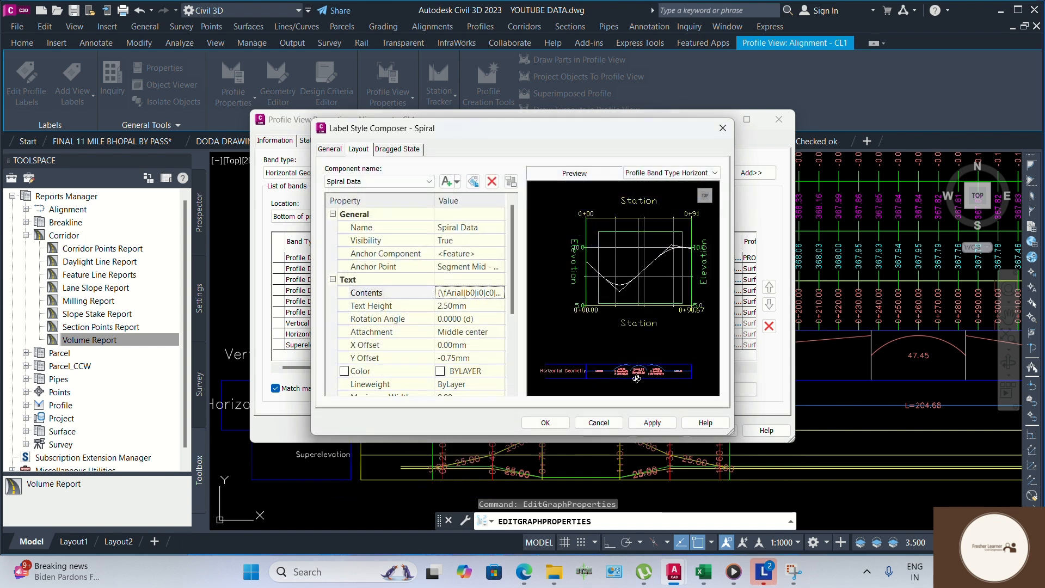
{"action": "left_click", "coordinate": [542, 423]}
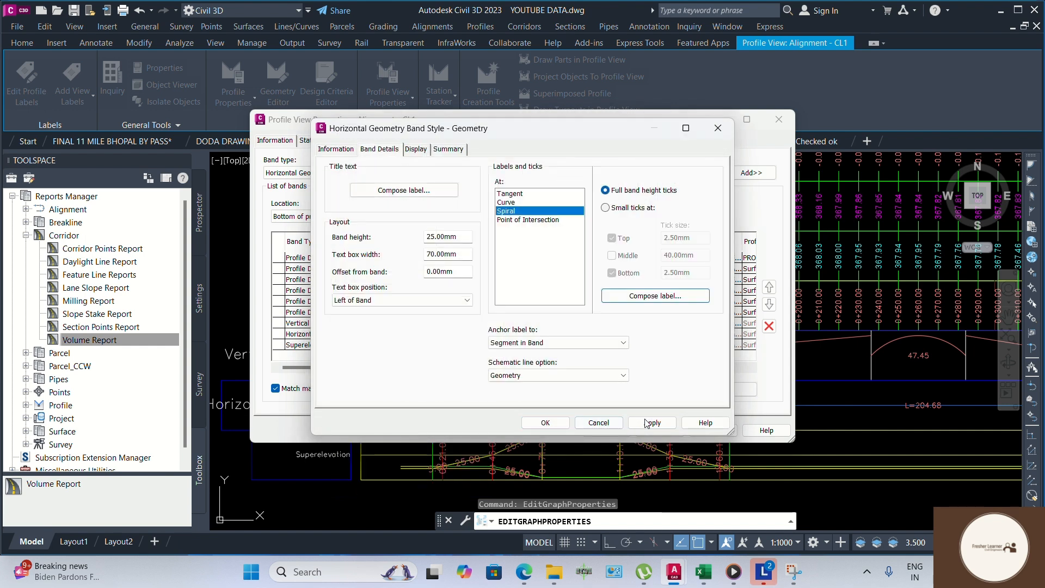
Accept the horizontal geometry band style and apply the profile view properties to update the bands.
{"action": "left_click", "coordinate": [545, 423]}
{"action": "left_click", "coordinate": [713, 430]}
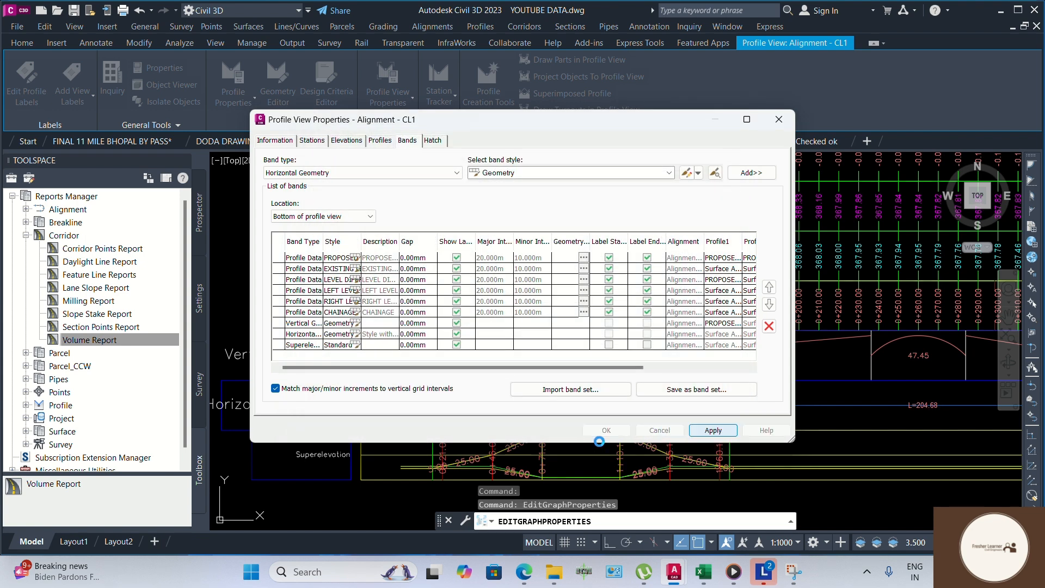
{"action": "left_click", "coordinate": [607, 430]}
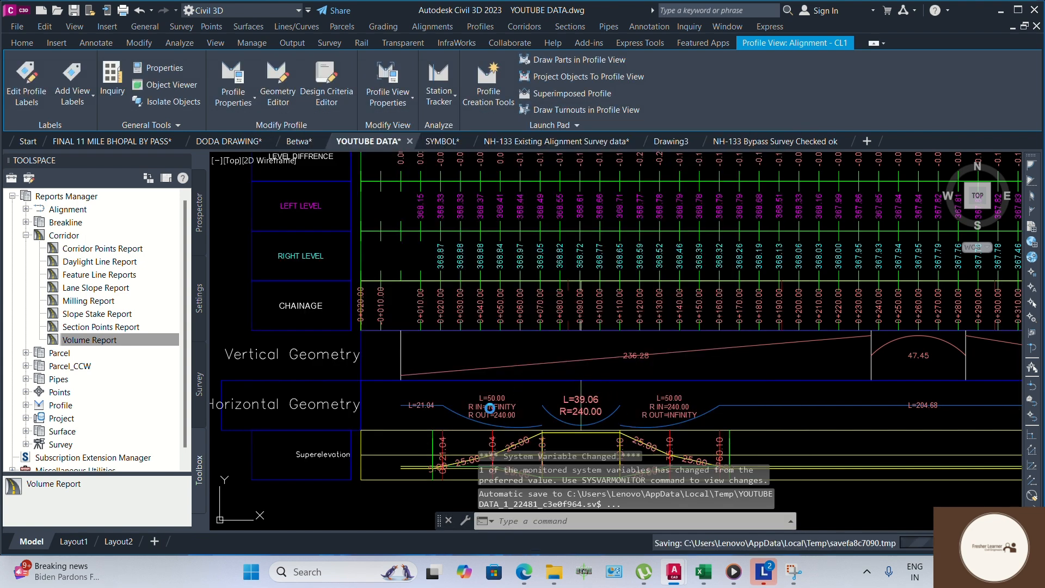
Examine the tangent, spiral and curve labels of the horizontal geometry band around the alignment's first curve.
{"action": "scroll", "coordinate": [578, 415], "scroll_direction": "down", "scroll_amount": 2}
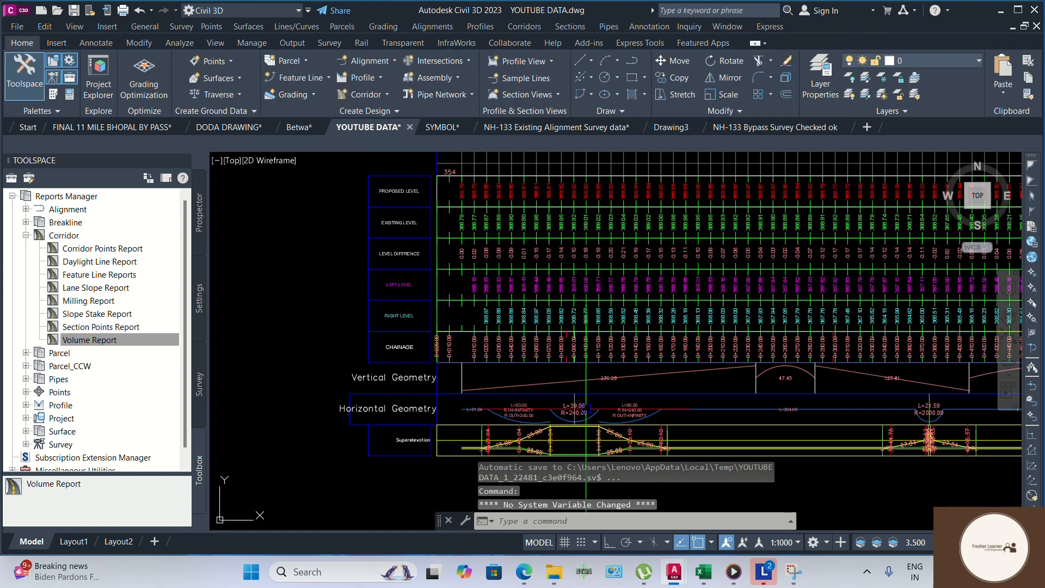
{"action": "middle_click_drag", "start_coordinate": [515, 417], "coordinate": [457, 355]}
{"action": "scroll", "coordinate": [469, 335], "scroll_direction": "up", "scroll_amount": 5}
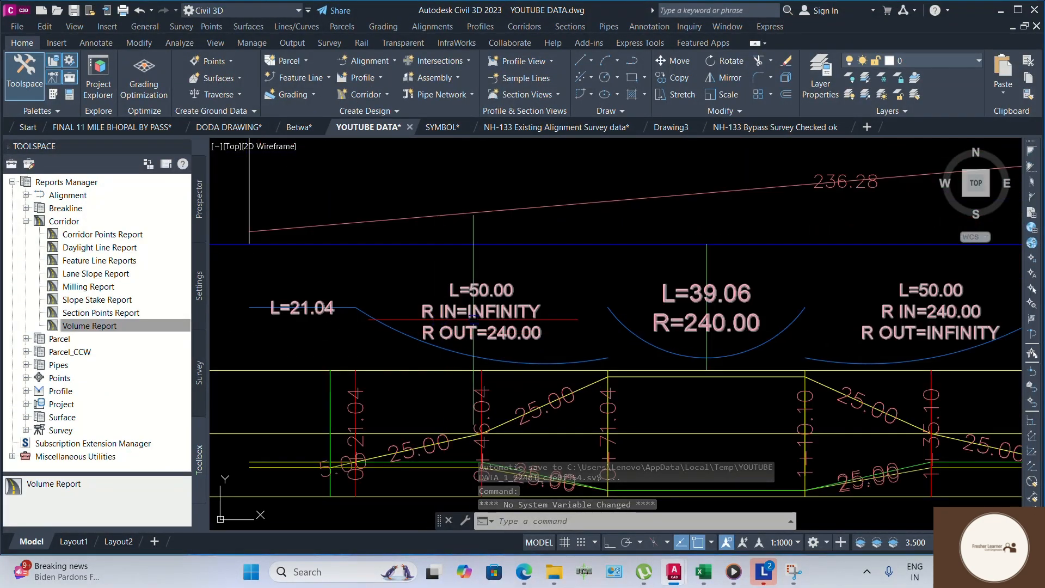
{"action": "scroll", "coordinate": [459, 345], "scroll_direction": "down", "scroll_amount": 2}
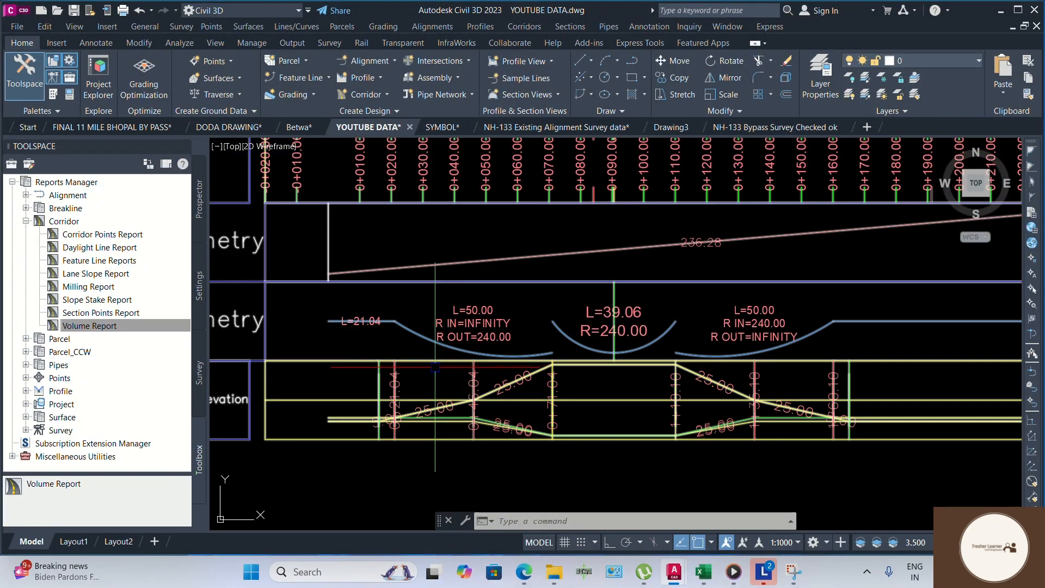
{"action": "scroll", "coordinate": [427, 351], "scroll_direction": "down", "scroll_amount": 3}
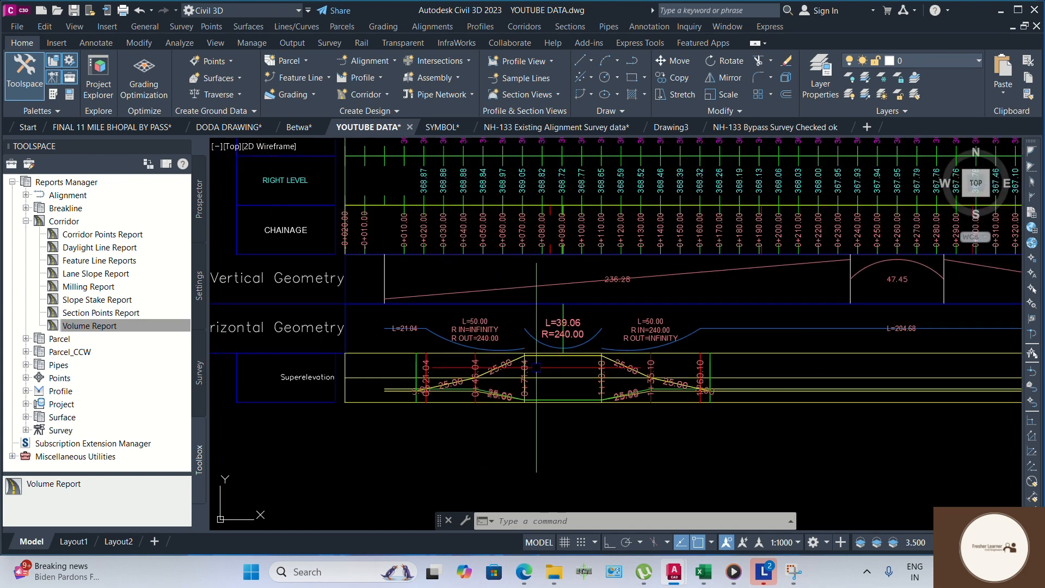
{"action": "scroll", "coordinate": [508, 371], "scroll_direction": "up", "scroll_amount": 2}
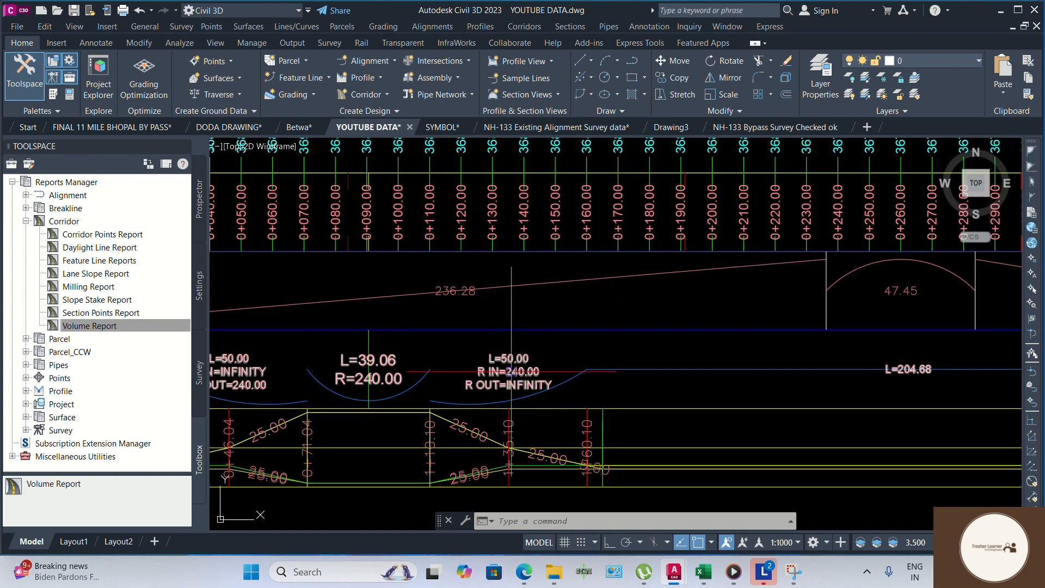
{"action": "middle_click_drag", "start_coordinate": [511, 401], "coordinate": [594, 343]}
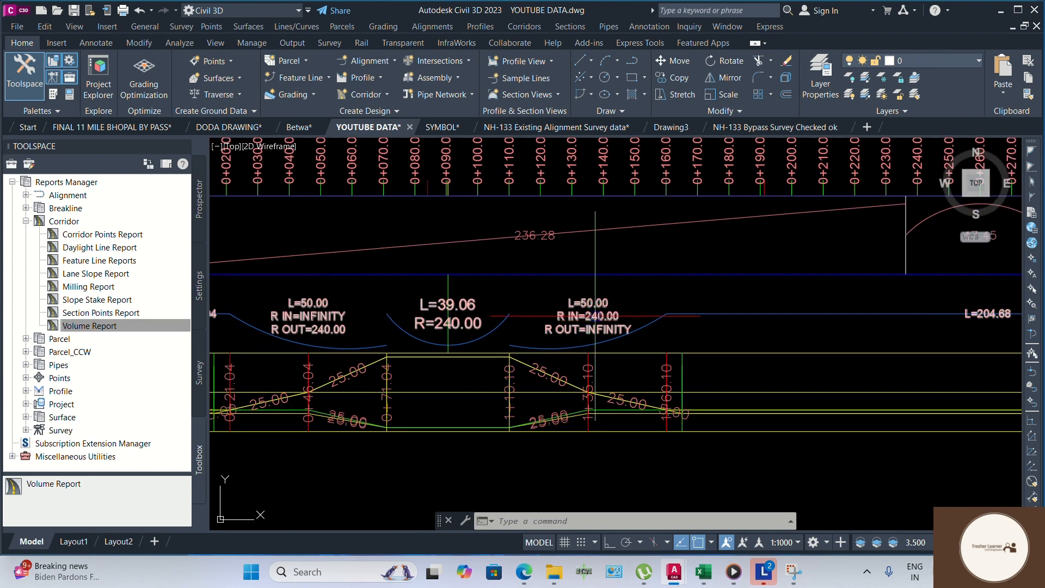
Check the vertical geometry, horizontal geometry and superelevation bands along the rest of the alignment, returning to the start of the profile view.
{"action": "scroll", "coordinate": [626, 345], "scroll_direction": "down", "scroll_amount": 1}
{"action": "mouse_move", "coordinate": [689, 354]}
{"action": "middle_mouse_down"}
{"action": "mouse_move", "coordinate": [698, 353]}
{"action": "mouse_move", "coordinate": [523, 344]}
{"action": "middle_mouse_up"}
{"action": "scroll", "coordinate": [816, 313], "scroll_direction": "down", "scroll_amount": 2}
{"action": "middle_click_drag", "start_coordinate": [817, 313], "coordinate": [580, 305]}
{"action": "scroll", "coordinate": [653, 314], "scroll_direction": "up", "scroll_amount": 2}
{"action": "scroll", "coordinate": [636, 310], "scroll_direction": "up", "scroll_amount": 2}
{"action": "scroll", "coordinate": [610, 303], "scroll_direction": "down", "scroll_amount": 1}
{"action": "middle_click_drag", "start_coordinate": [681, 315], "coordinate": [566, 305]}
{"action": "scroll", "coordinate": [755, 315], "scroll_direction": "down", "scroll_amount": 1}
{"action": "middle_click_drag", "start_coordinate": [755, 314], "coordinate": [413, 318]}
{"action": "scroll", "coordinate": [605, 317], "scroll_direction": "up", "scroll_amount": 2}
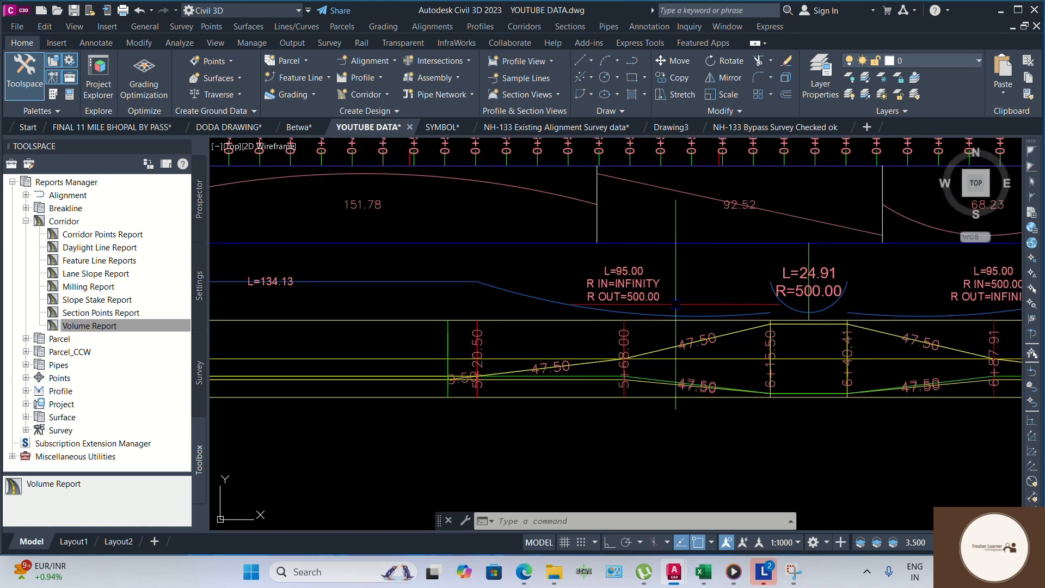
{"action": "scroll", "coordinate": [487, 272], "scroll_direction": "down", "scroll_amount": 1}
{"action": "middle_click_drag", "start_coordinate": [489, 292], "coordinate": [284, 322]}
{"action": "scroll", "coordinate": [532, 322], "scroll_direction": "up", "scroll_amount": 1}
{"action": "scroll", "coordinate": [895, 265], "scroll_direction": "down", "scroll_amount": 1}
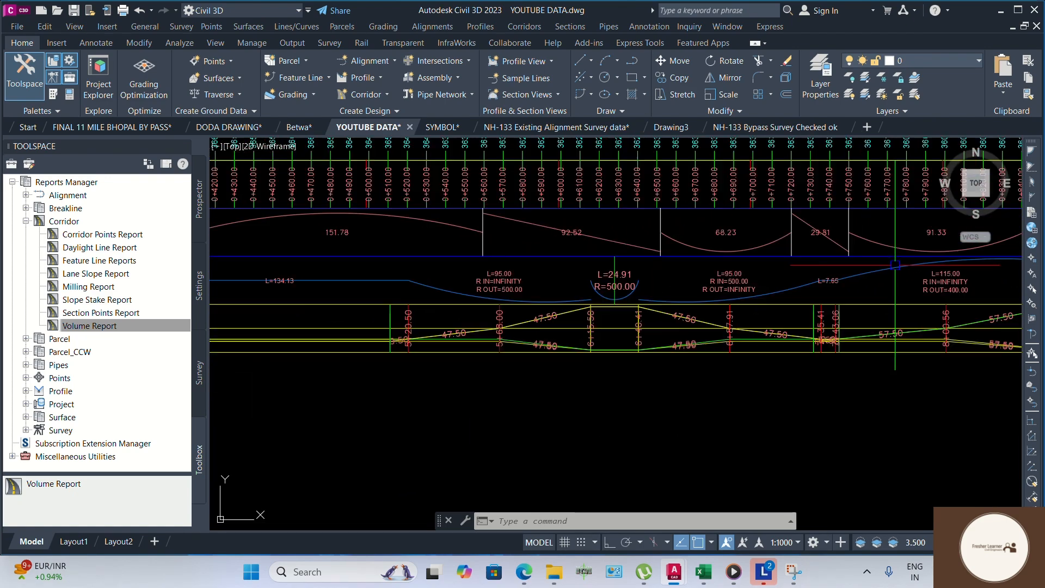
{"action": "middle_click_drag", "start_coordinate": [896, 265], "coordinate": [596, 310]}
{"action": "middle_click_drag", "start_coordinate": [789, 334], "coordinate": [658, 313]}
{"action": "scroll", "coordinate": [845, 321], "scroll_direction": "down", "scroll_amount": 2}
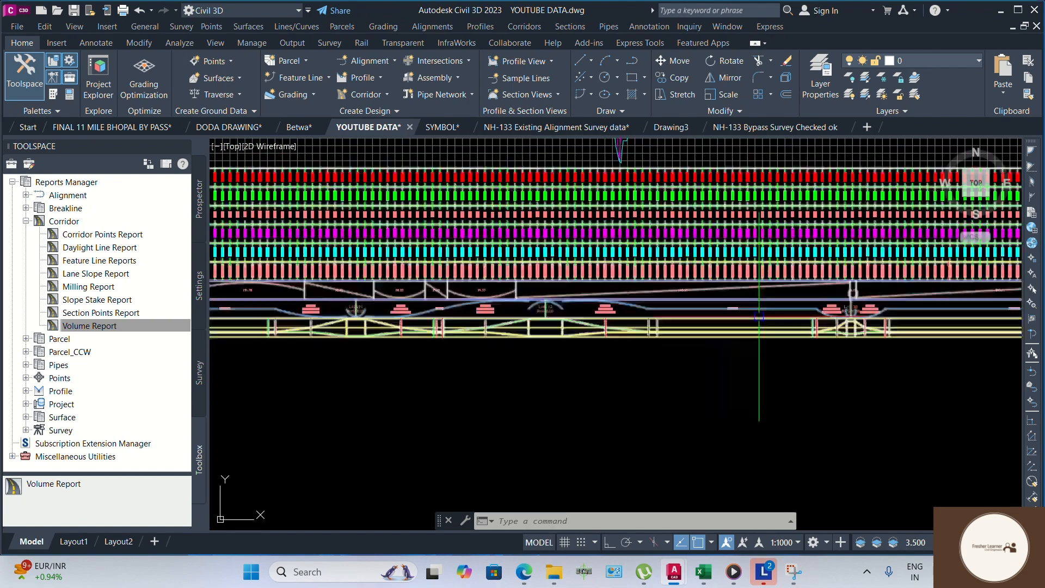
{"action": "mouse_move", "coordinate": [669, 269]}
{"action": "middle_mouse_down"}
{"action": "mouse_move", "coordinate": [670, 340]}
{"action": "mouse_move", "coordinate": [735, 334]}
{"action": "middle_mouse_up"}
{"action": "scroll", "coordinate": [544, 385], "scroll_direction": "up", "scroll_amount": 3}
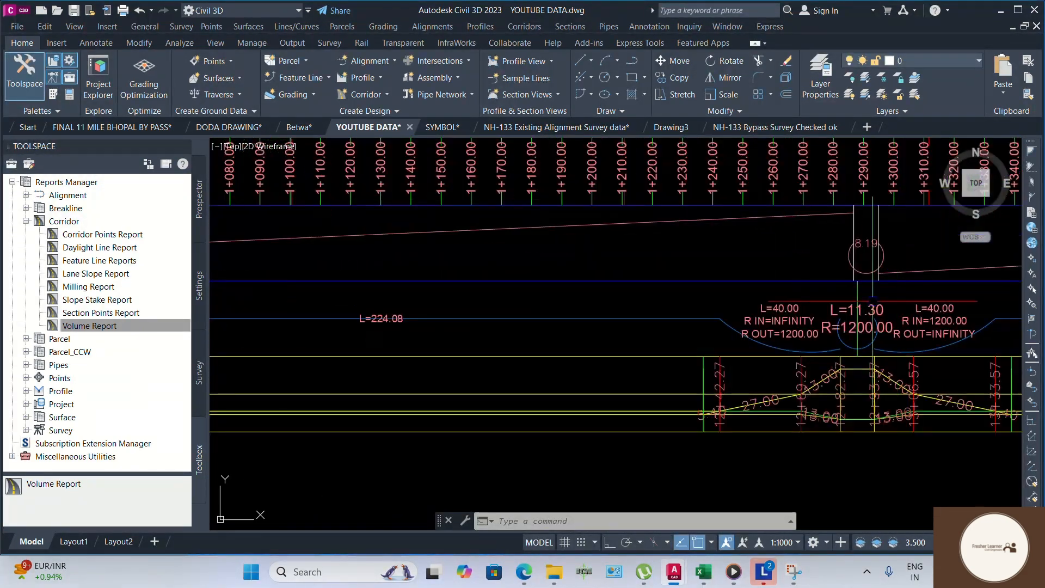
{"action": "scroll", "coordinate": [527, 297], "scroll_direction": "down", "scroll_amount": 6}
{"action": "middle_click_drag", "start_coordinate": [528, 298], "coordinate": [935, 319]}
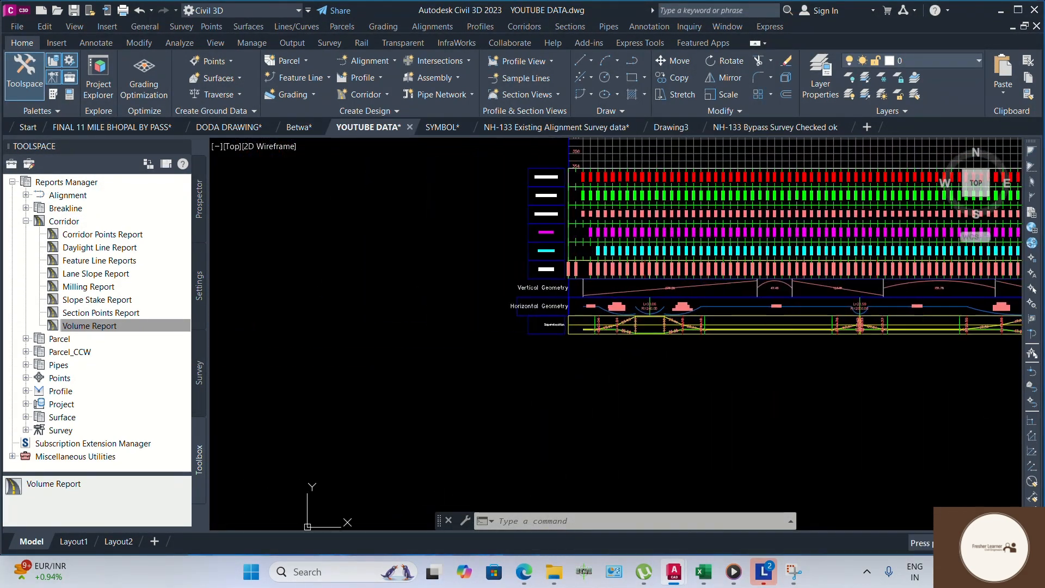
{"action": "scroll", "coordinate": [594, 309], "scroll_direction": "up", "scroll_amount": 6}
{"action": "scroll", "coordinate": [619, 270], "scroll_direction": "down", "scroll_amount": 4}
{"action": "middle_click_drag", "start_coordinate": [620, 270], "coordinate": [429, 326]}
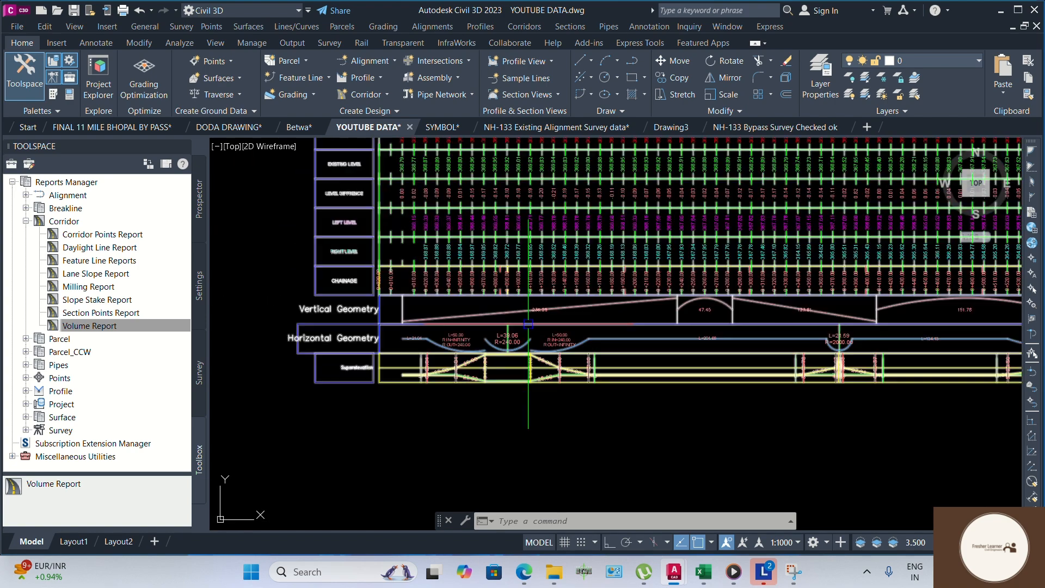
Open the Geometry style of the vertical geometry band for editing from the profile view's band properties.
{"action": "scroll", "coordinate": [566, 324], "scroll_direction": "up", "scroll_amount": 4}
{"action": "left_click", "coordinate": [432, 324]}
{"action": "right_click", "coordinate": [430, 327]}
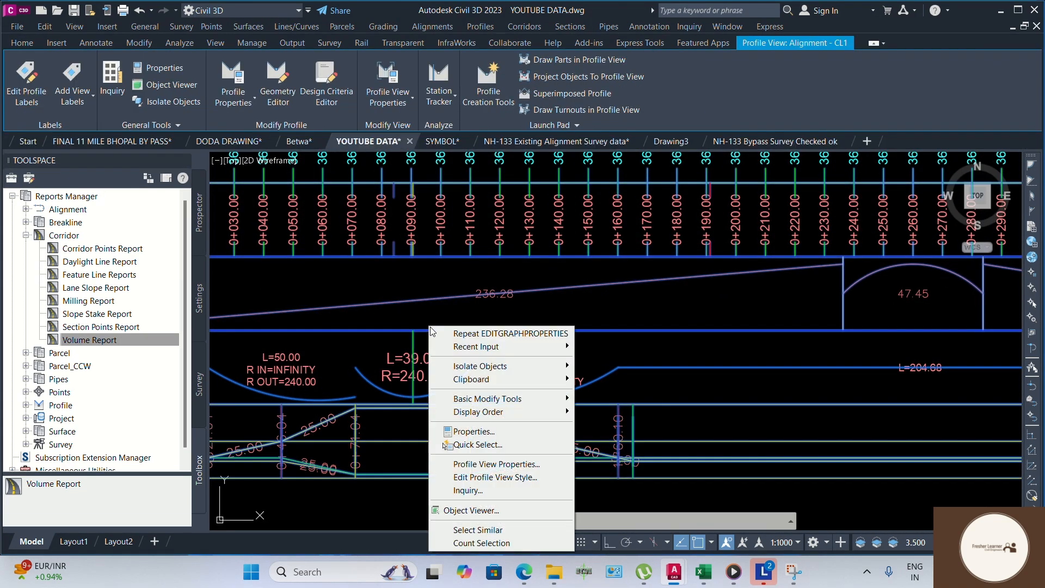
{"action": "left_click", "coordinate": [540, 463]}
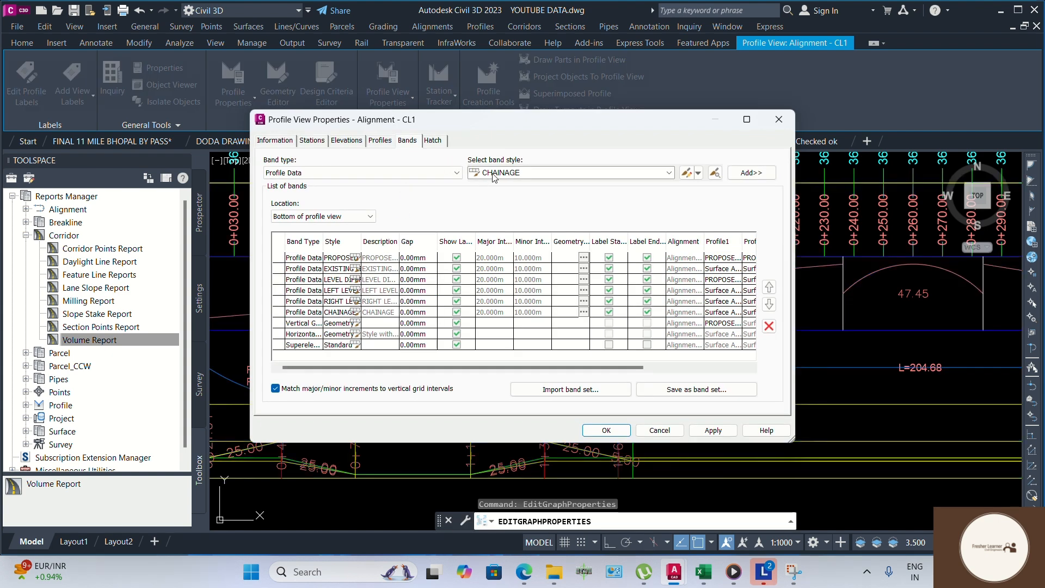
{"action": "left_click", "coordinate": [300, 172]}
{"action": "left_click", "coordinate": [301, 195]}
{"action": "left_click", "coordinate": [535, 172]}
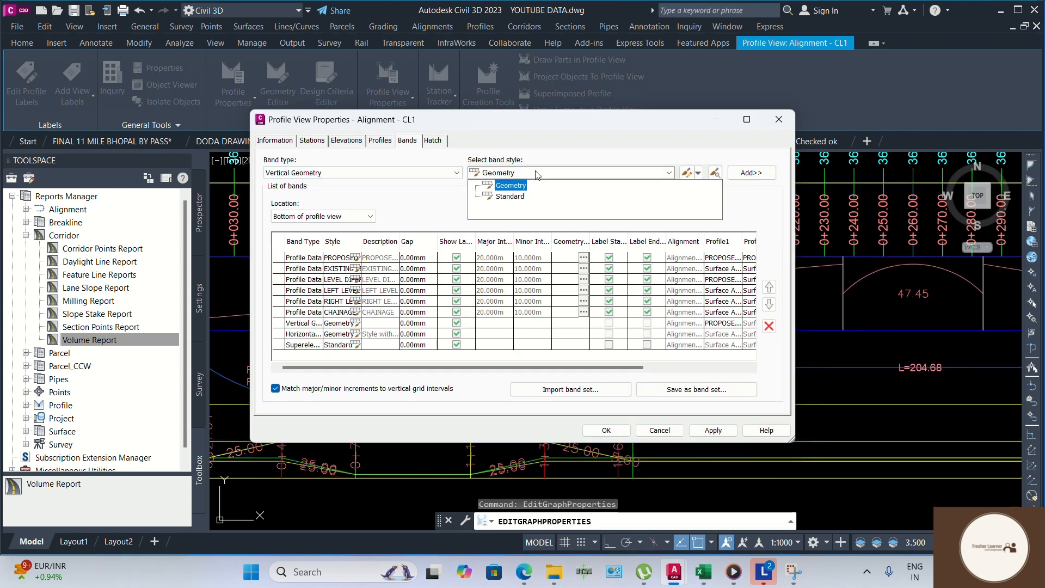
{"action": "left_click", "coordinate": [535, 173]}
{"action": "left_click", "coordinate": [687, 175]}
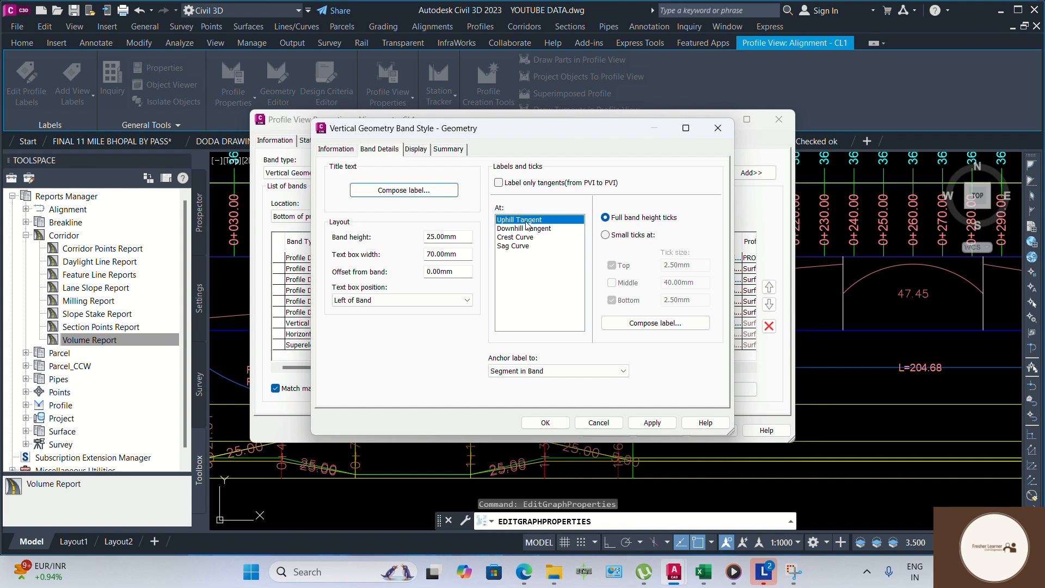
Delete the Up Tangent Length component from the Uphill Tangent label and accept the label changes.
{"action": "left_click", "coordinate": [653, 323]}
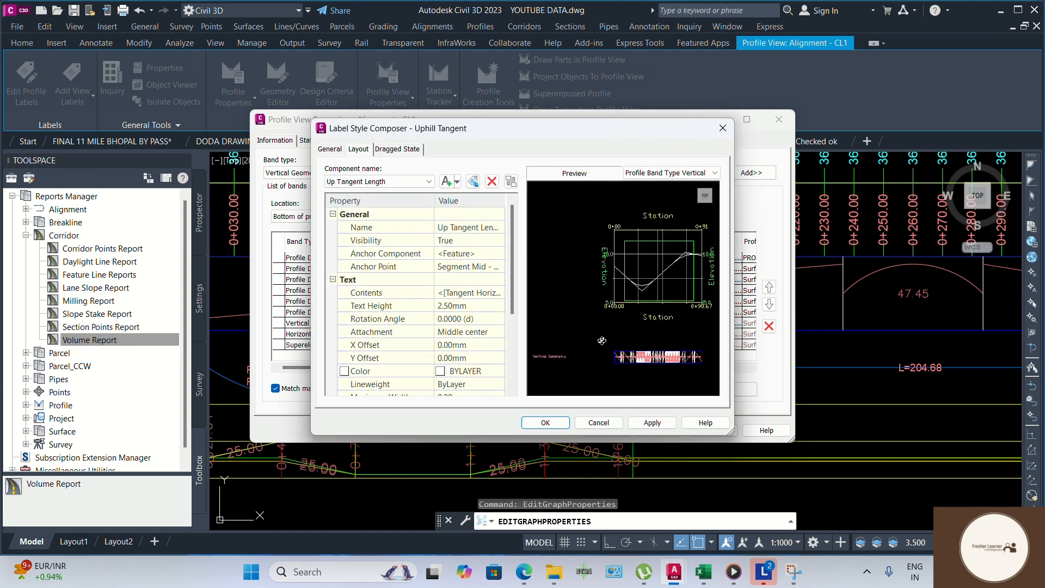
{"action": "left_click", "coordinate": [490, 182]}
{"action": "left_click", "coordinate": [648, 423]}
{"action": "left_click", "coordinate": [545, 423]}
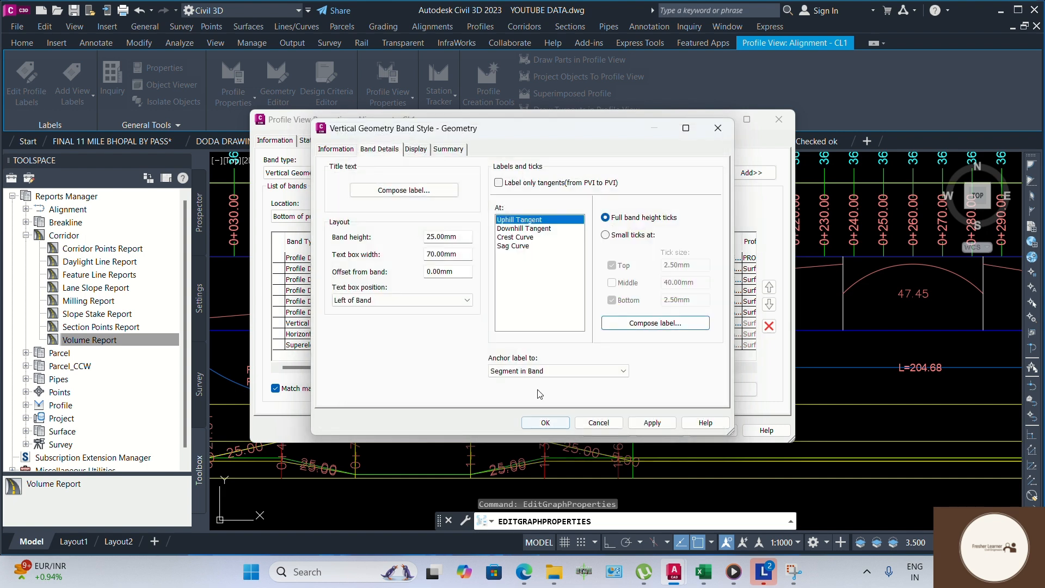
Open the Crest Curve label's contents and clear the existing Profile Curve Length text.
{"action": "left_click", "coordinate": [523, 238]}
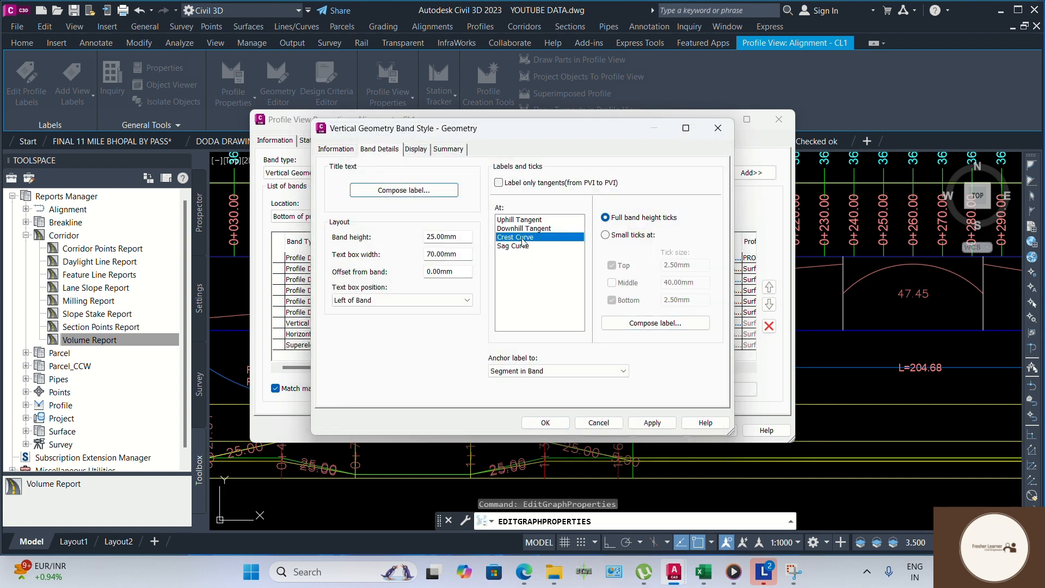
{"action": "left_click", "coordinate": [629, 322]}
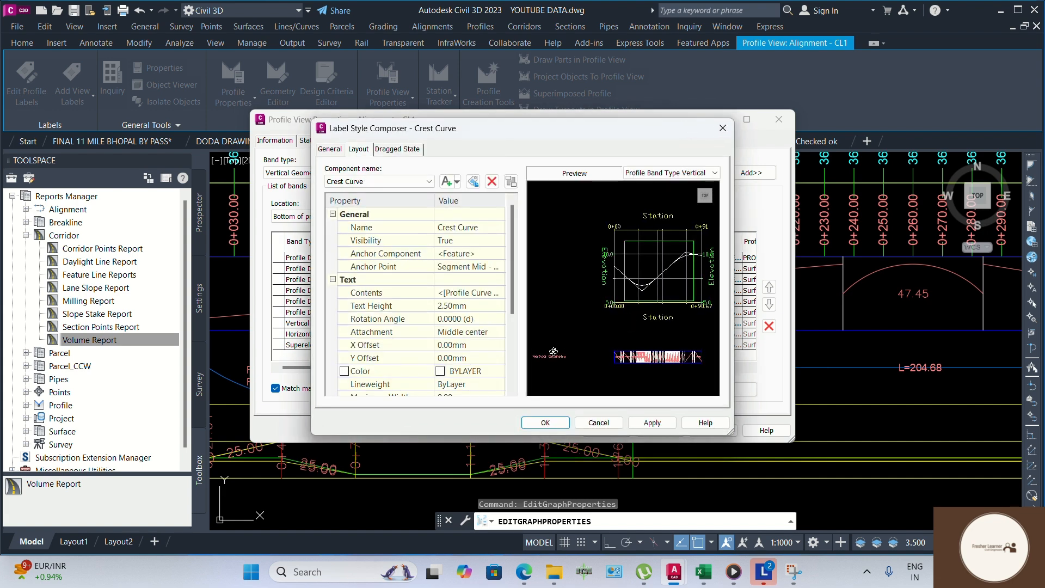
{"action": "left_click", "coordinate": [473, 293]}
{"action": "left_click", "coordinate": [498, 292]}
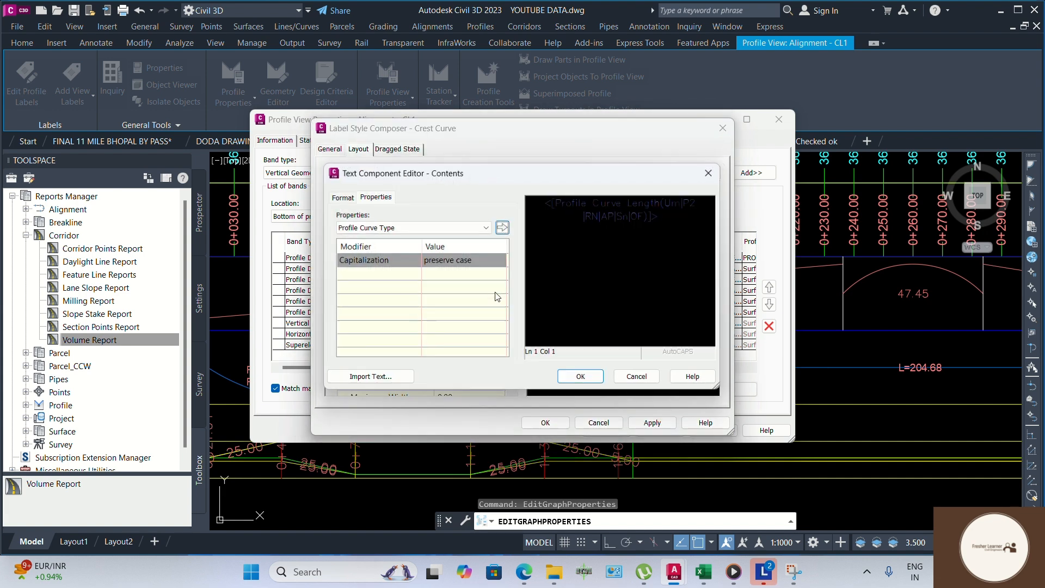
{"action": "left_click", "coordinate": [689, 215]}
{"action": "key", "text": "Delete"}
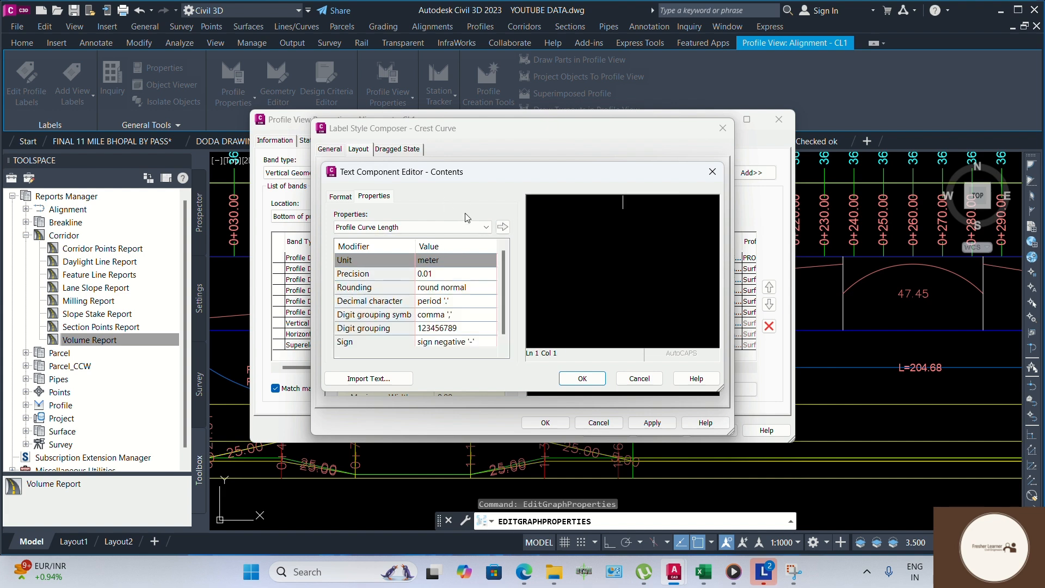
Set the font of the Crest Curve label's contents to Arial.
{"action": "left_click", "coordinate": [341, 197]}
{"action": "left_click", "coordinate": [375, 280]}
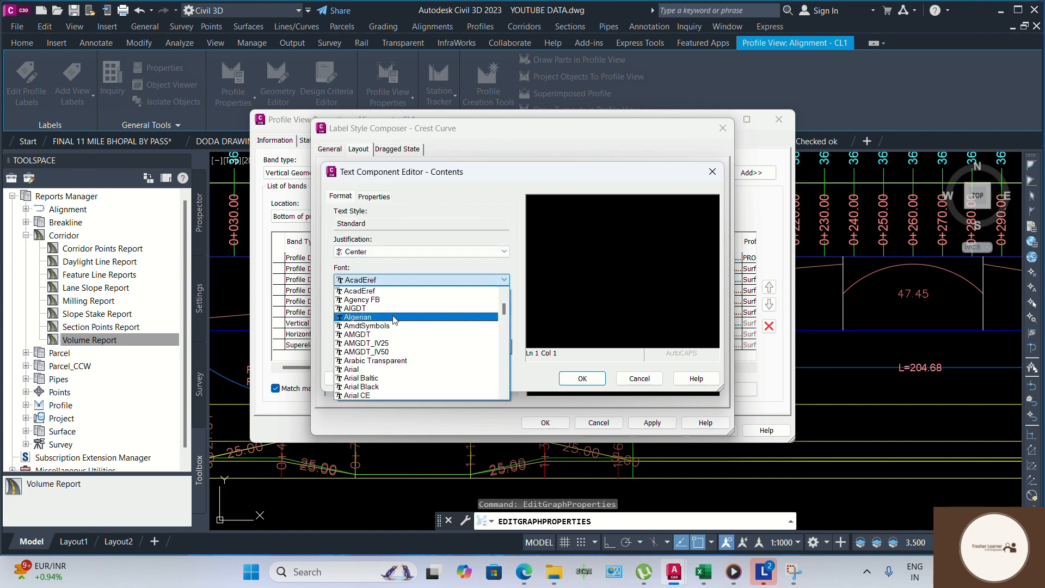
{"action": "left_click", "coordinate": [359, 369]}
{"action": "left_click", "coordinate": [369, 199]}
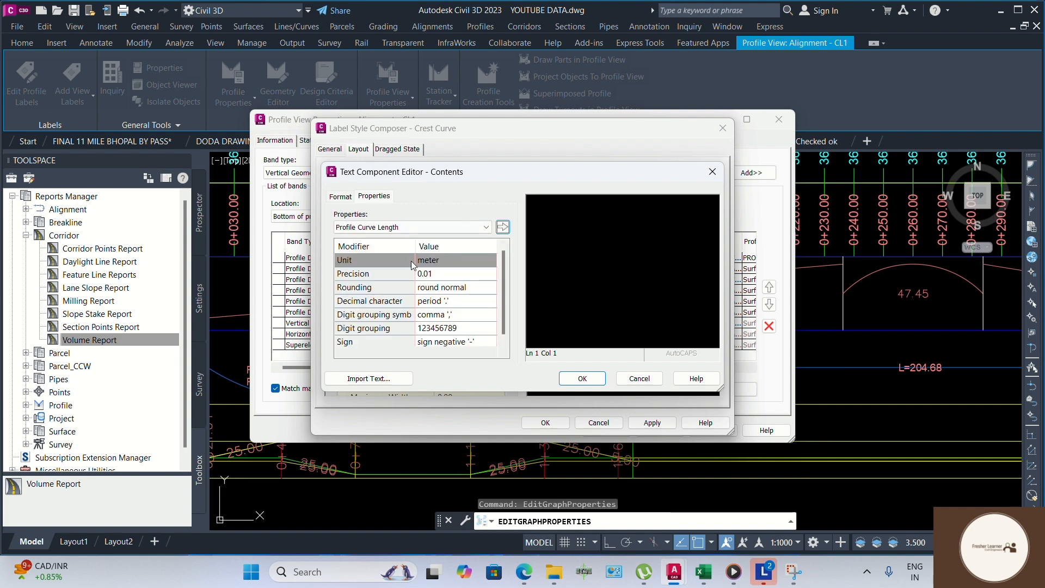
Add a "K=" line with the K Value property at 0.001 precision to the Crest Curve contents.
{"action": "left_click", "coordinate": [435, 228]}
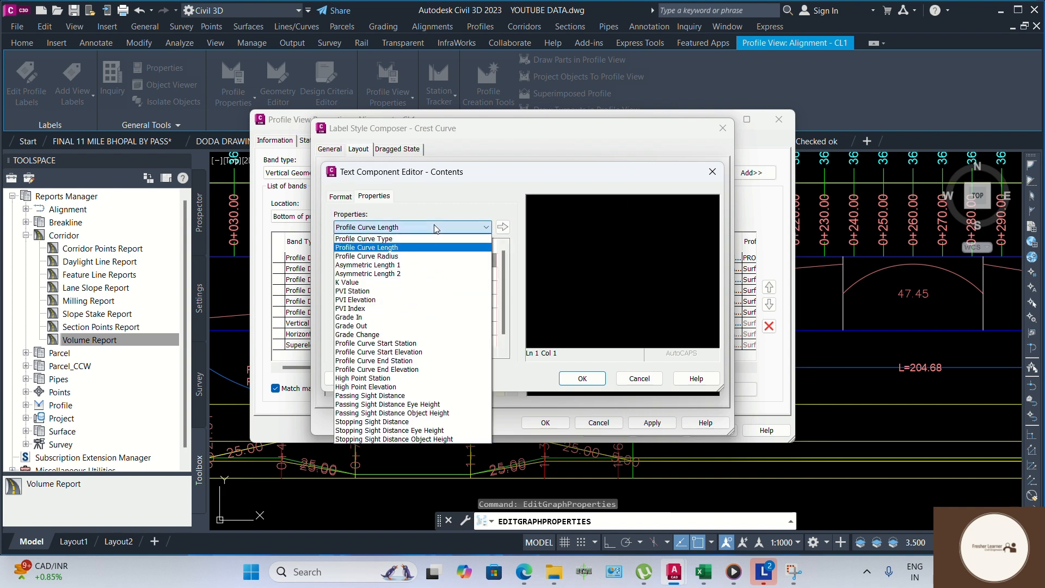
{"action": "left_click", "coordinate": [348, 282]}
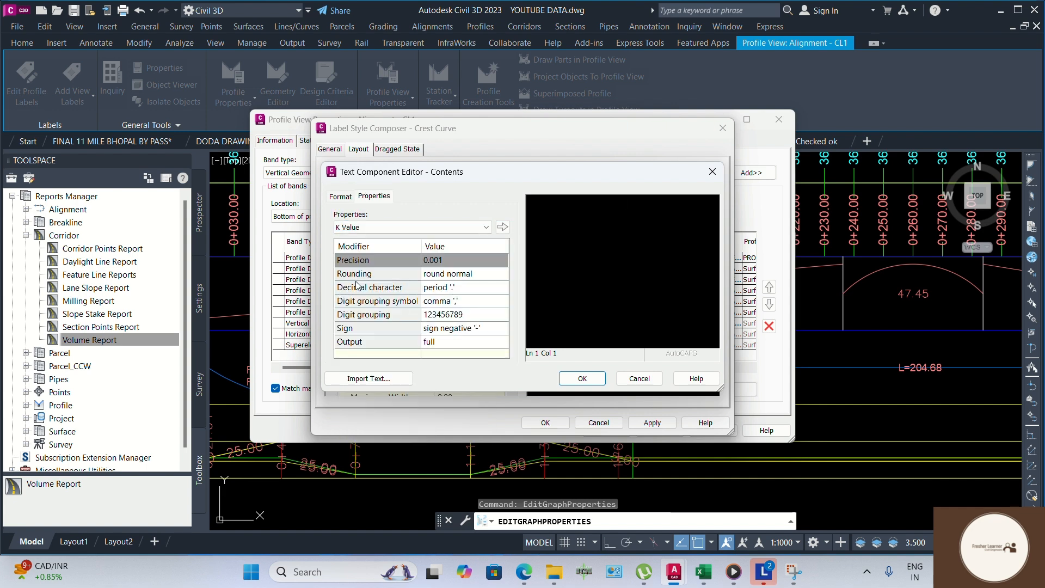
{"action": "left_click", "coordinate": [502, 228]}
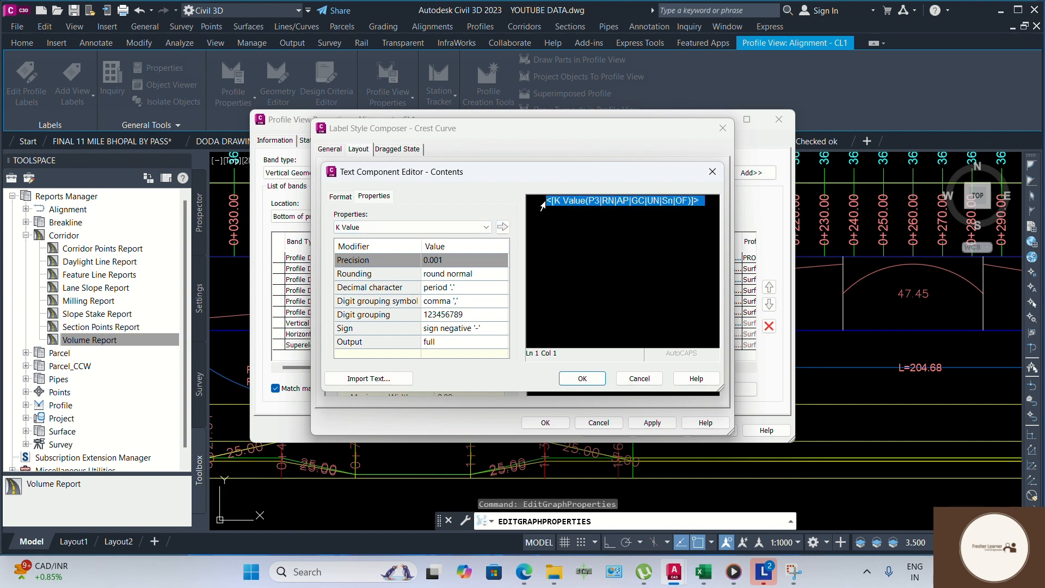
{"action": "key", "text": "Delete"}
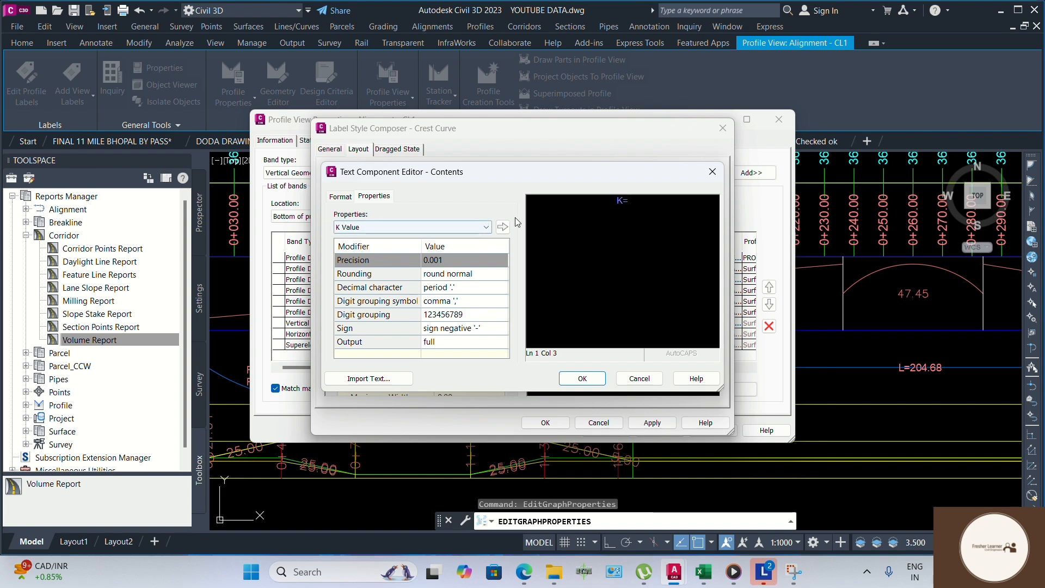
{"action": "left_click", "coordinate": [502, 228]}
{"action": "left_click", "coordinate": [708, 200]}
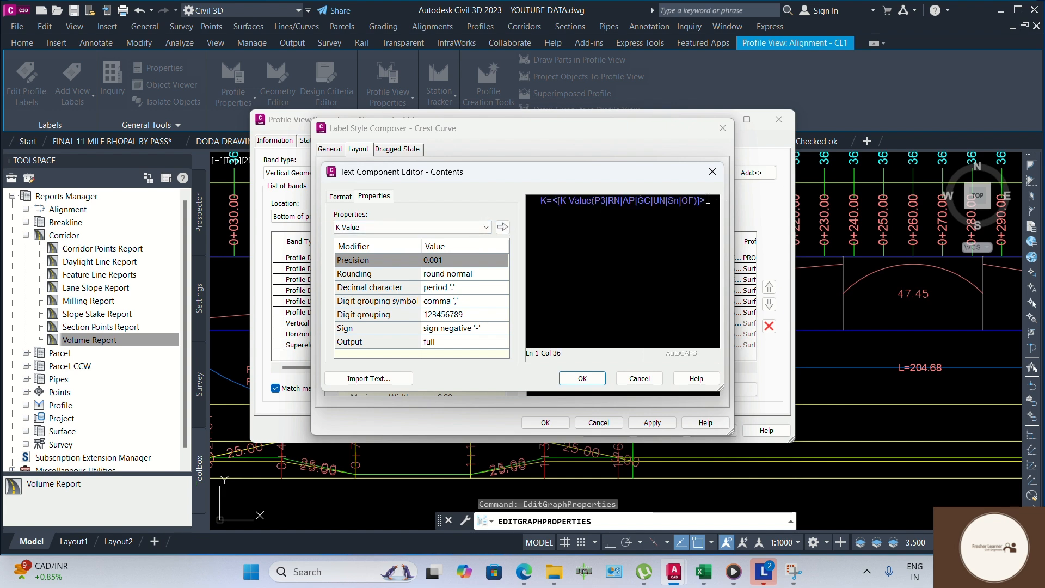
{"action": "left_click", "coordinate": [412, 228]}
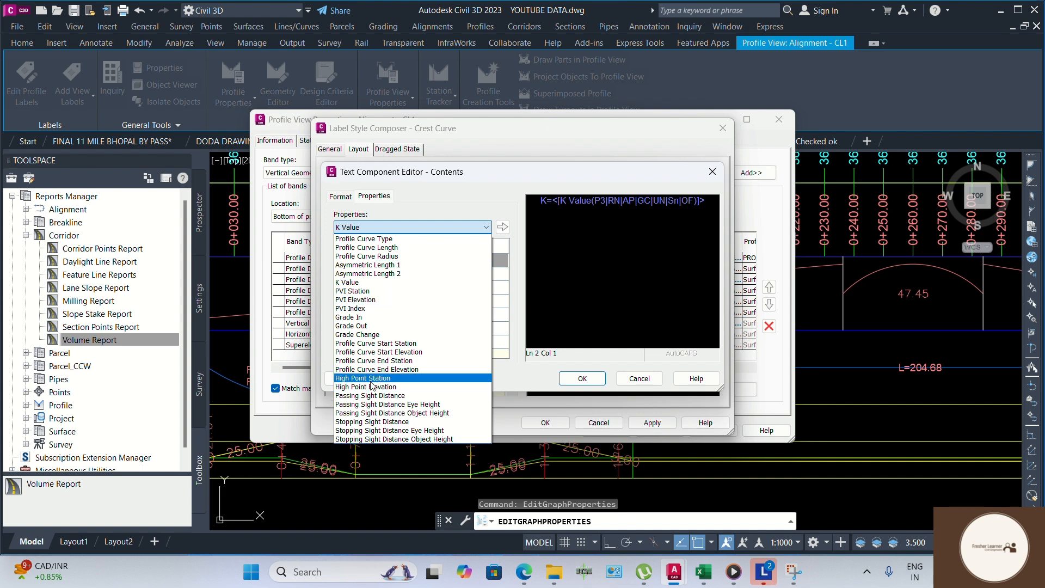
{"action": "left_click", "coordinate": [347, 319]}
{"action": "left_click", "coordinate": [502, 227]}
{"action": "left_click", "coordinate": [448, 227]}
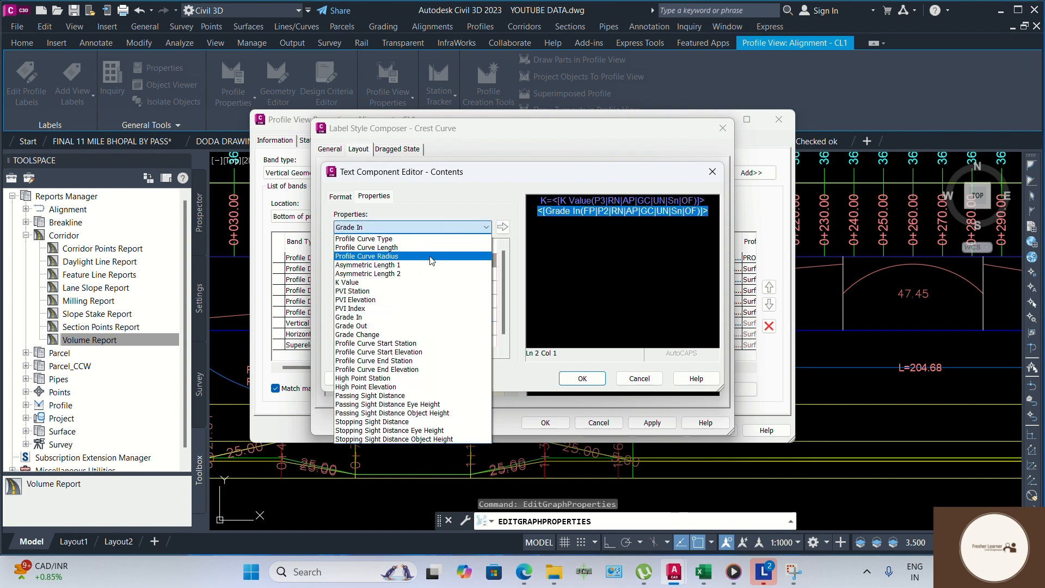
{"action": "left_click", "coordinate": [359, 327]}
{"action": "left_click", "coordinate": [502, 227]}
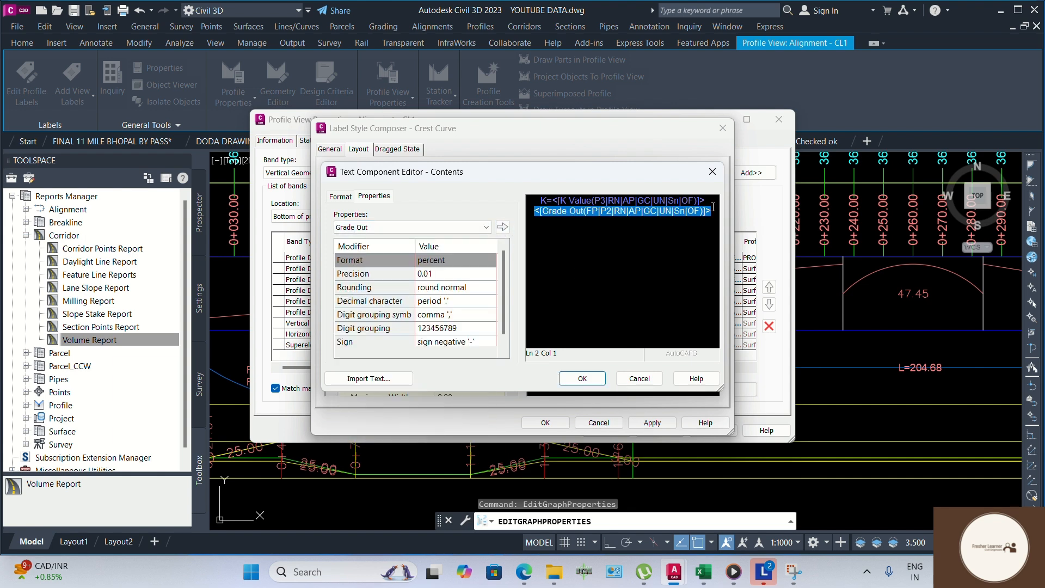
{"action": "key", "text": "Delete"}
Add the Grade In property, in percent with 0.01 precision, as the second line of the Crest Curve contents.
{"action": "left_click", "coordinate": [481, 227]}
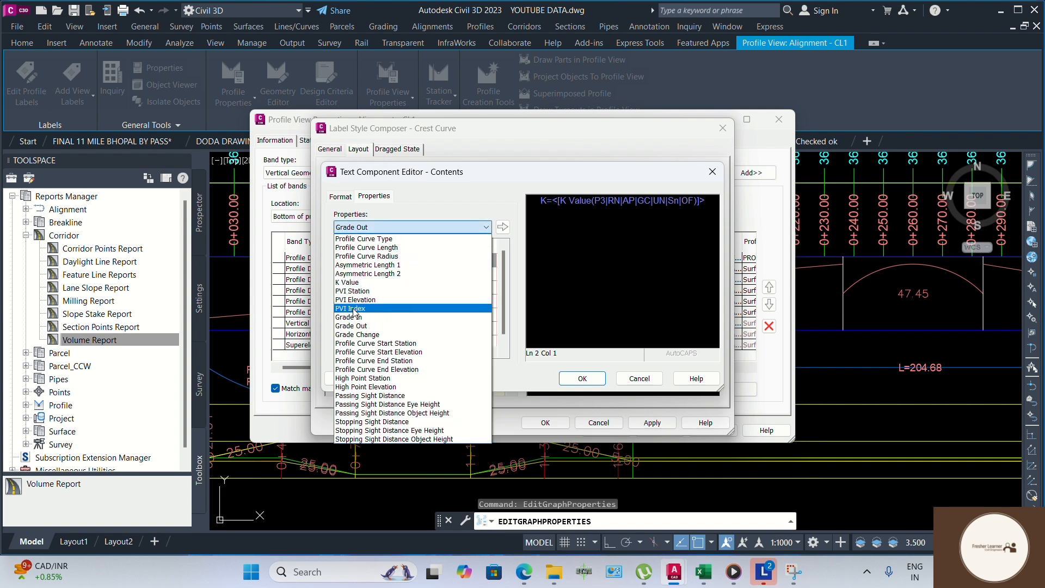
{"action": "left_click", "coordinate": [353, 318]}
{"action": "left_click", "coordinate": [502, 227]}
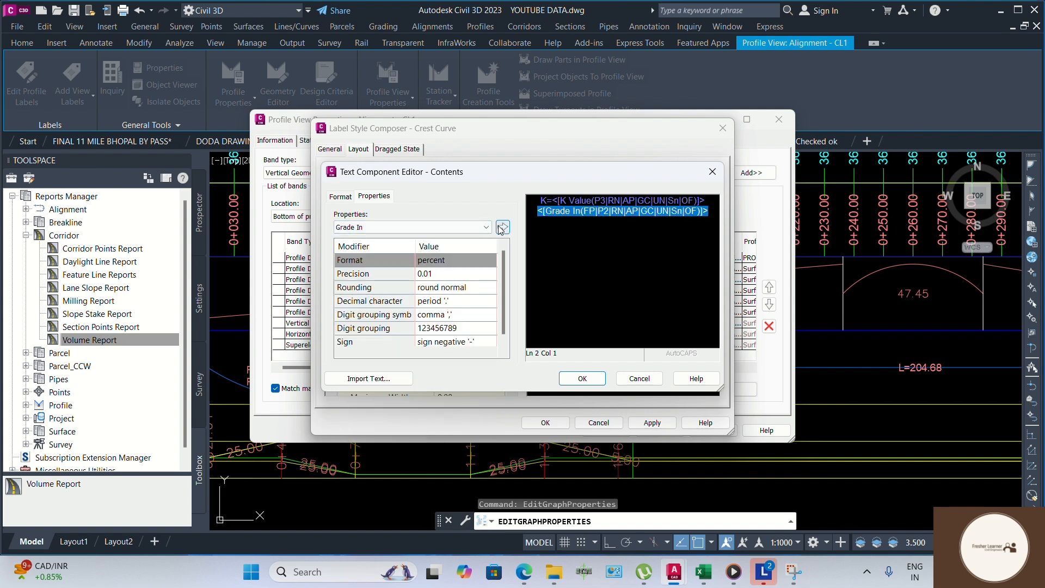
{"action": "left_click", "coordinate": [719, 211]}
Add the Grade Out property as the third line of the Crest Curve contents and accept the label changes.
{"action": "left_click", "coordinate": [408, 227]}
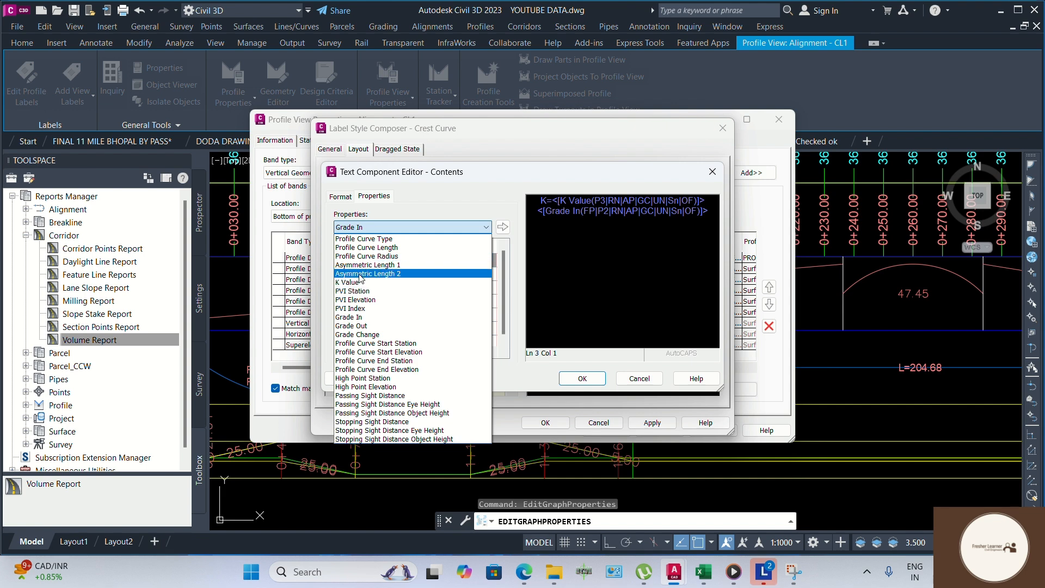
{"action": "left_click", "coordinate": [352, 326]}
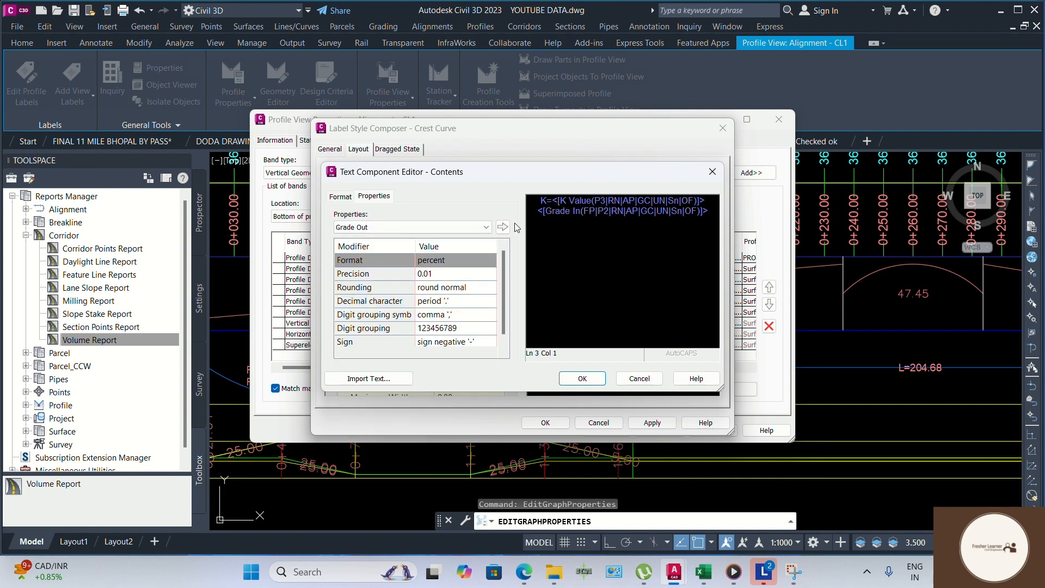
{"action": "left_click", "coordinate": [502, 227]}
{"action": "left_click", "coordinate": [582, 378]}
{"action": "left_click", "coordinate": [651, 422]}
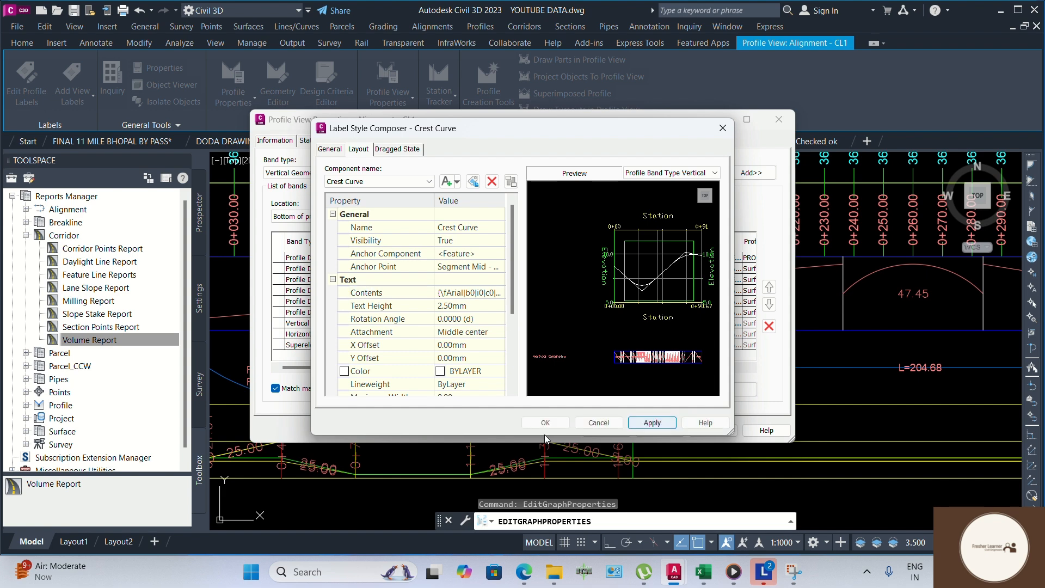
{"action": "left_click", "coordinate": [545, 423]}
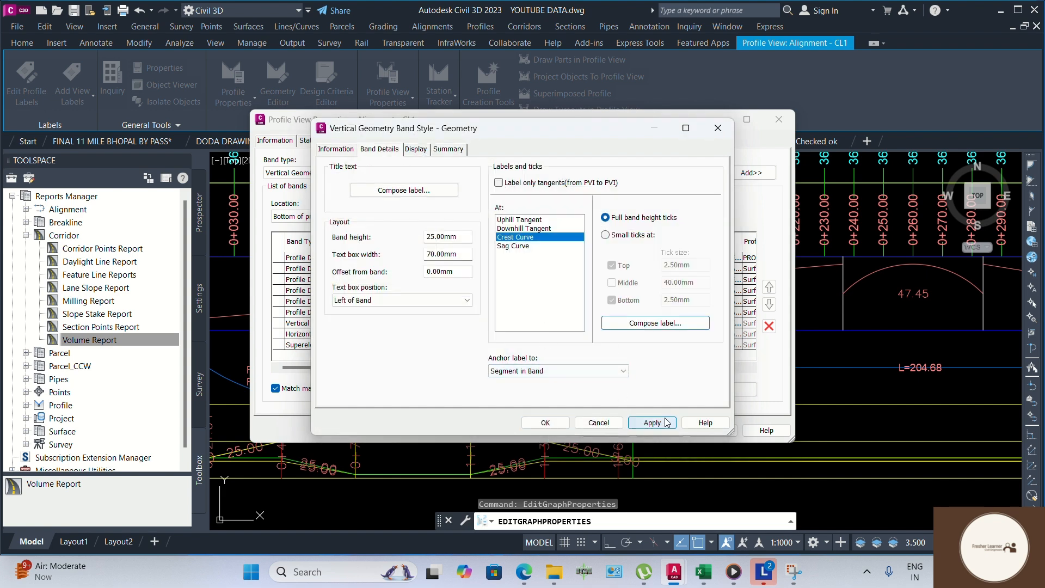
Open the Sag Curve label's contents and clear the existing Profile Curve Length text.
{"action": "left_click", "coordinate": [516, 247]}
{"action": "left_click", "coordinate": [655, 322]}
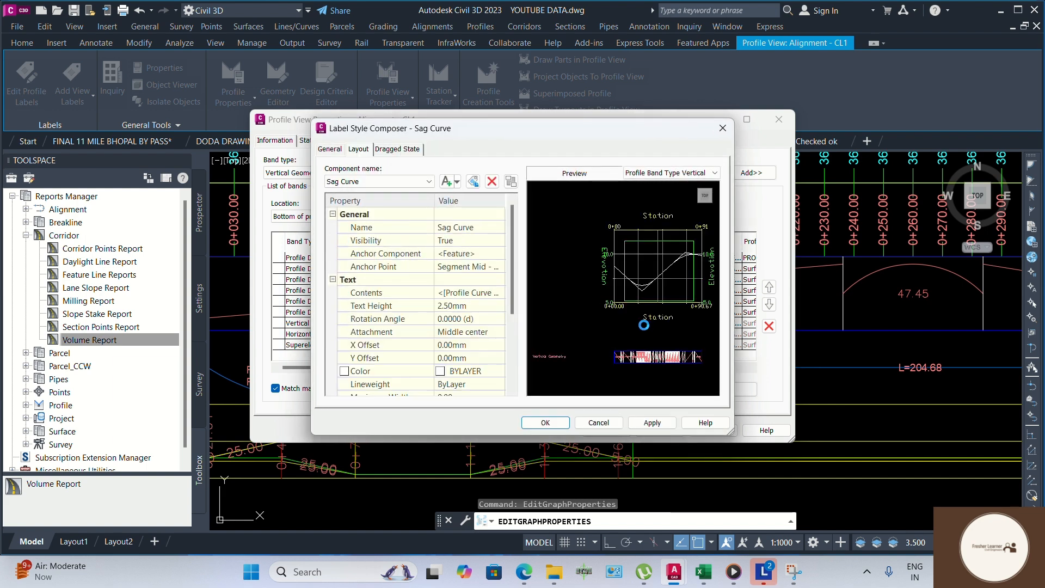
{"action": "left_click", "coordinate": [494, 292]}
{"action": "left_click", "coordinate": [501, 292]}
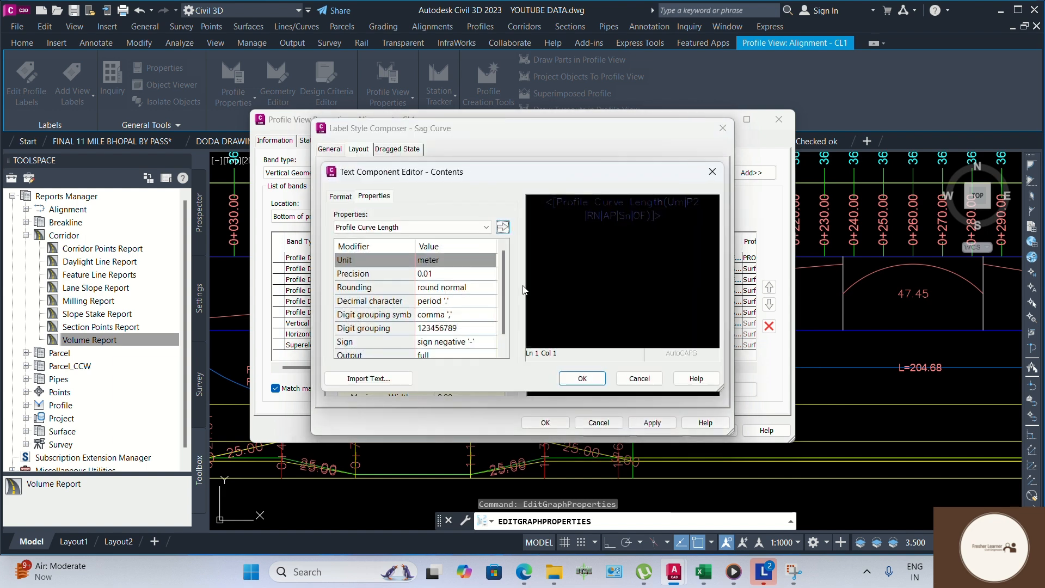
{"action": "left_click_drag", "start_coordinate": [682, 216], "coordinate": [453, 186]}
{"action": "key", "text": "Delete"}
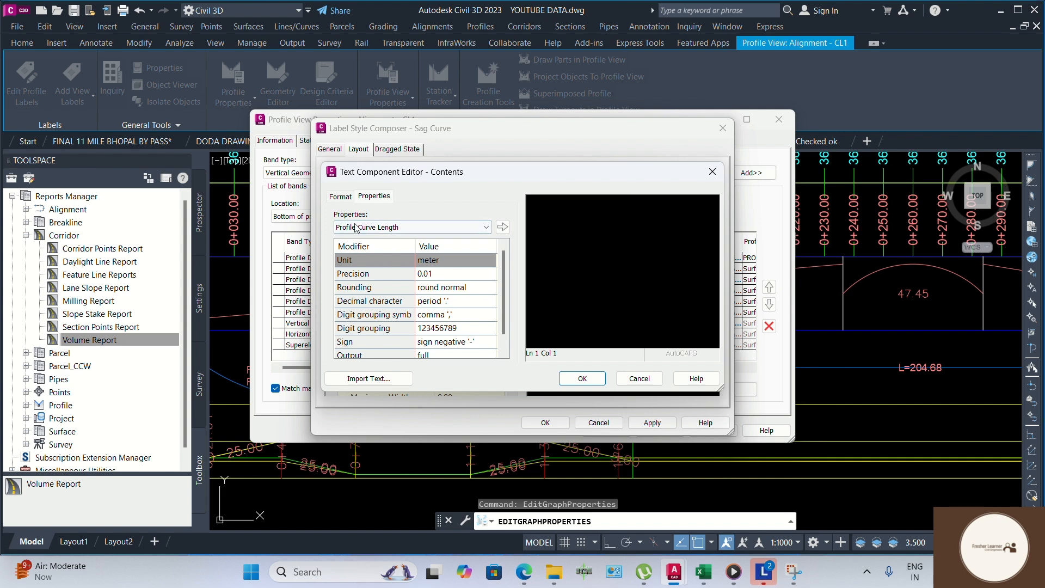
Set the font of the Sag Curve label's contents to Arial.
{"action": "left_click", "coordinate": [340, 197]}
{"action": "left_click", "coordinate": [362, 280]}
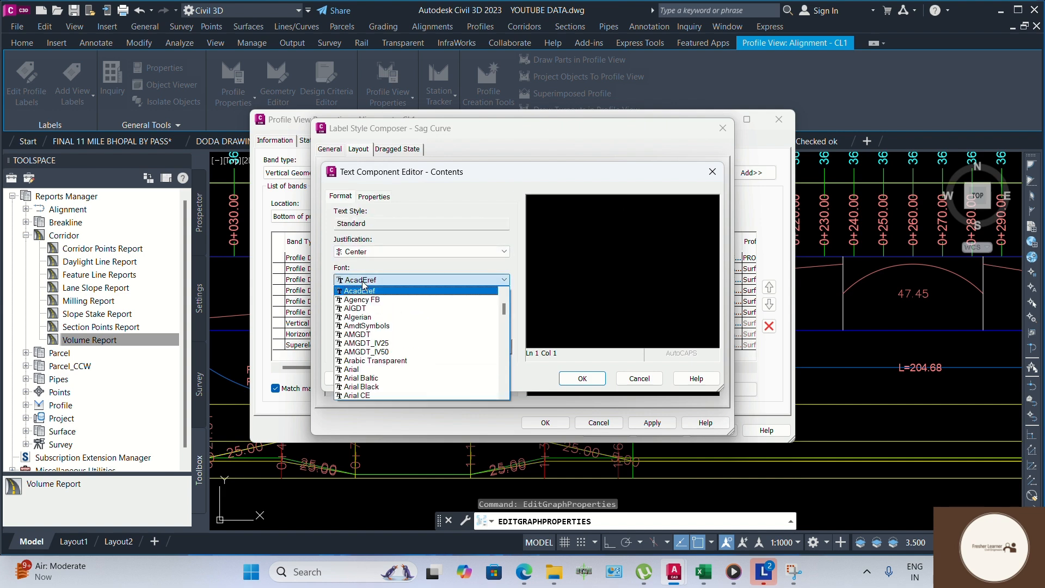
{"action": "left_click", "coordinate": [367, 360]}
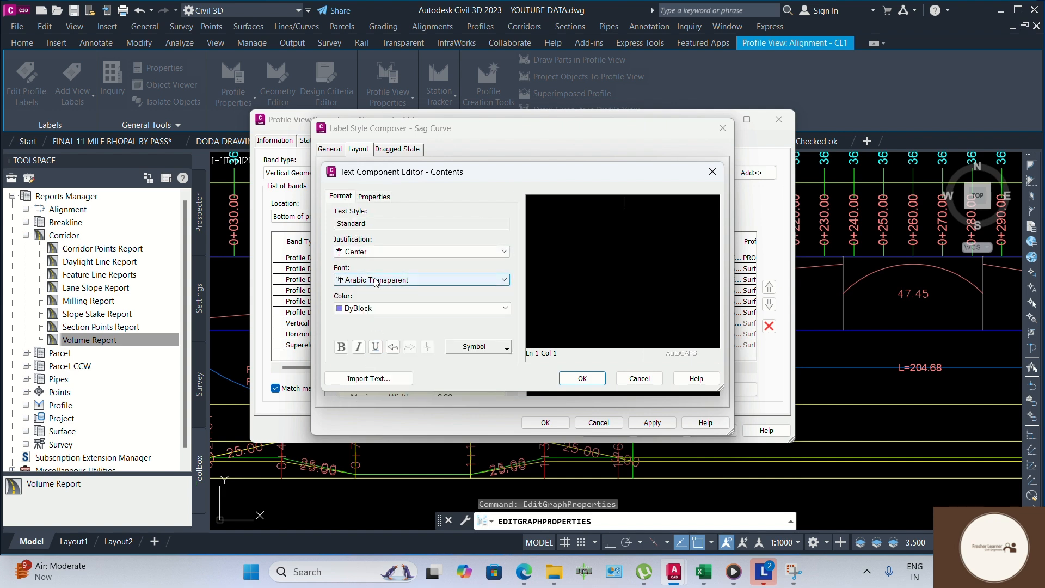
{"action": "left_click", "coordinate": [376, 283]}
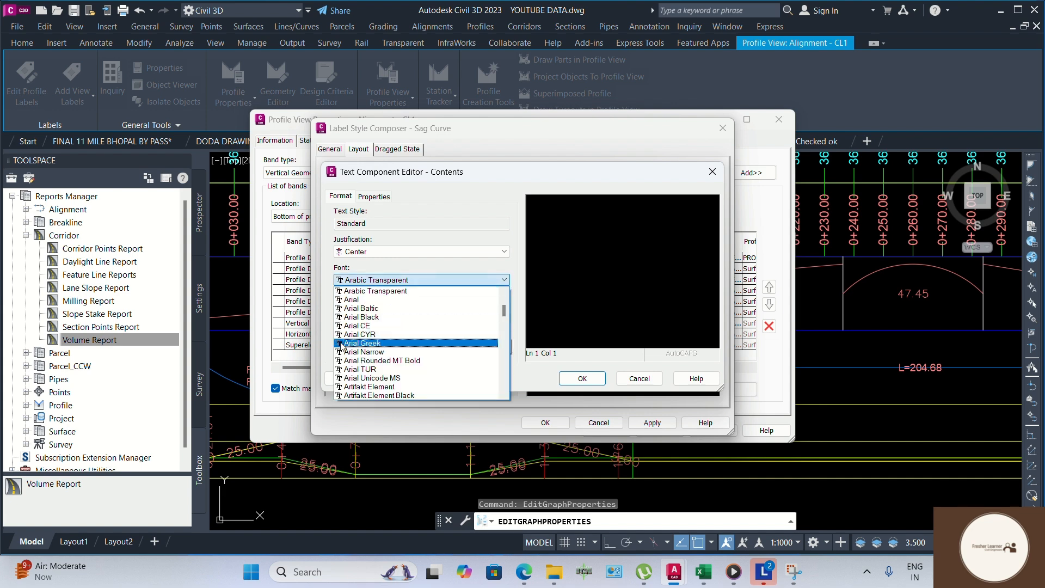
{"action": "left_click", "coordinate": [357, 300]}
{"action": "left_click", "coordinate": [374, 200]}
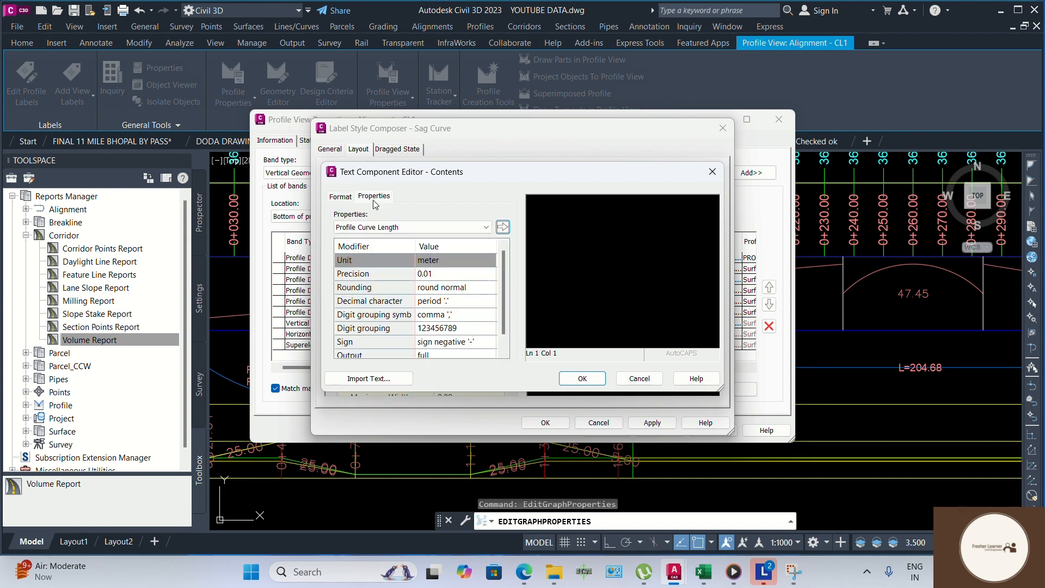
Begin the Sag Curve label's contents with the text K= in Arial font.
{"action": "left_click", "coordinate": [479, 228]}
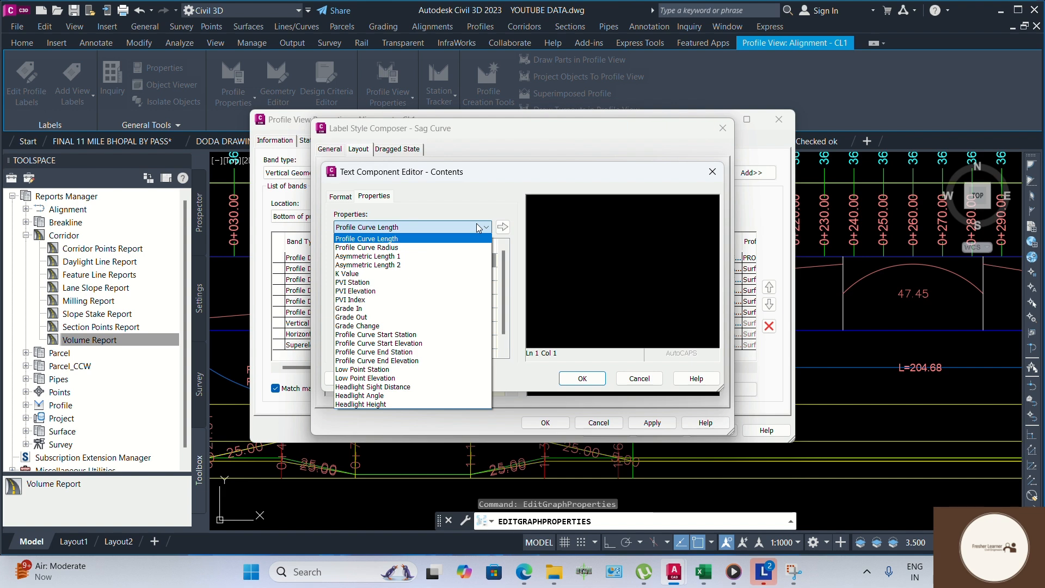
{"action": "left_click", "coordinate": [381, 238]}
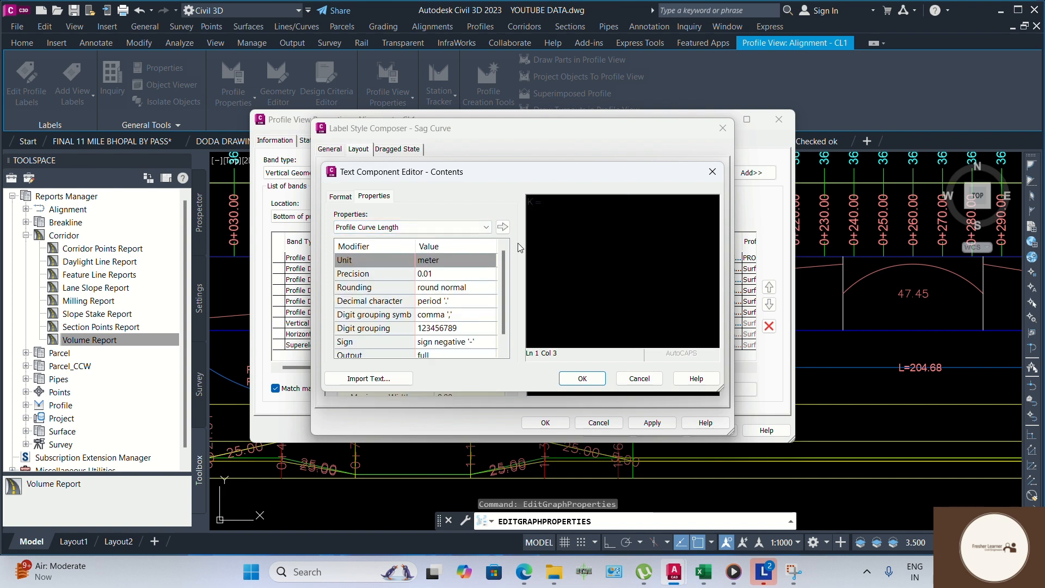
{"action": "left_click", "coordinate": [334, 199]}
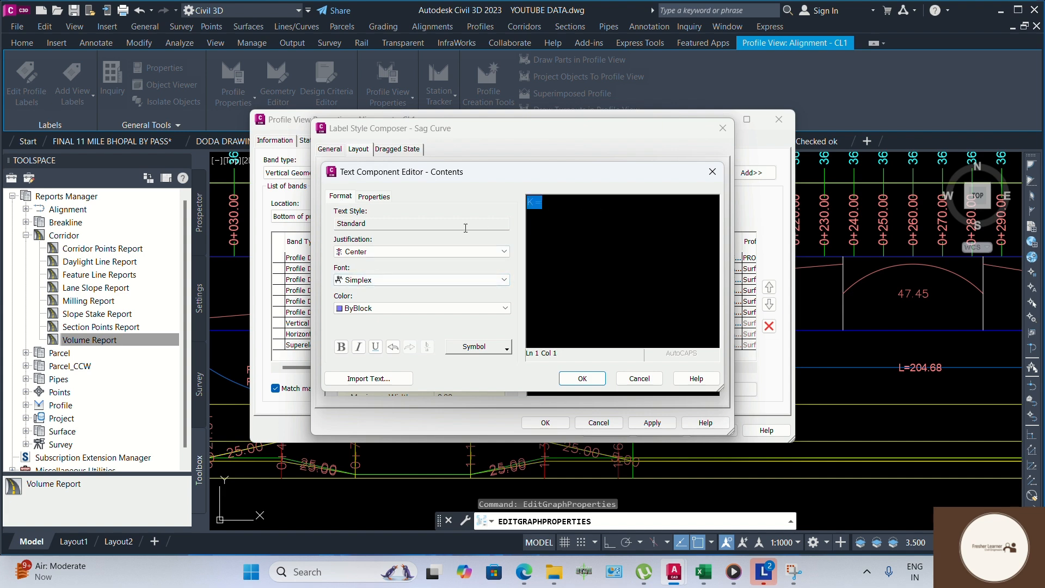
{"action": "left_click", "coordinate": [457, 280]}
{"action": "scroll", "coordinate": [381, 353], "scroll_direction": "up", "scroll_amount": 10}
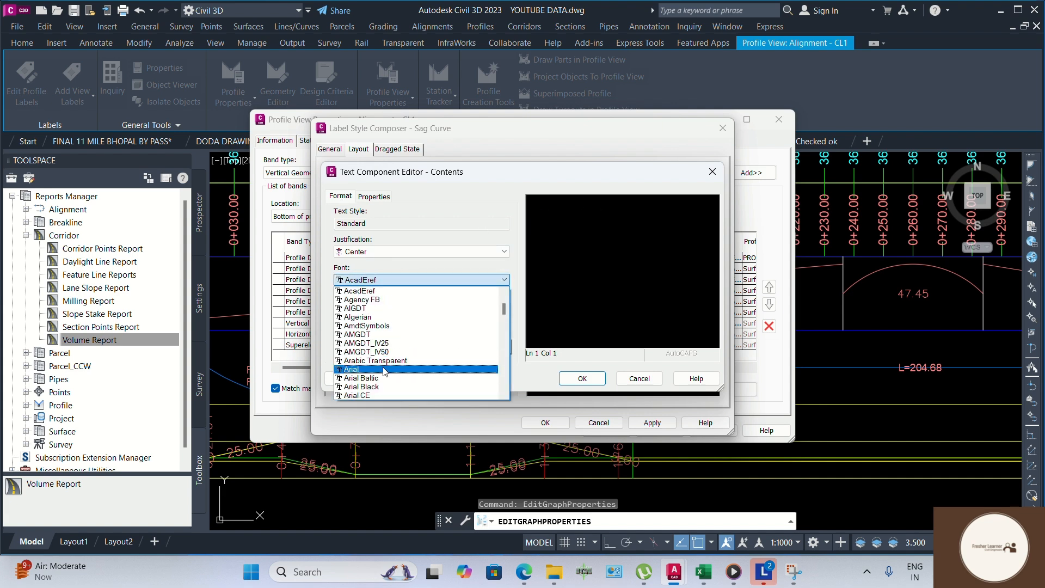
{"action": "left_click", "coordinate": [367, 371]}
{"action": "left_click", "coordinate": [377, 199]}
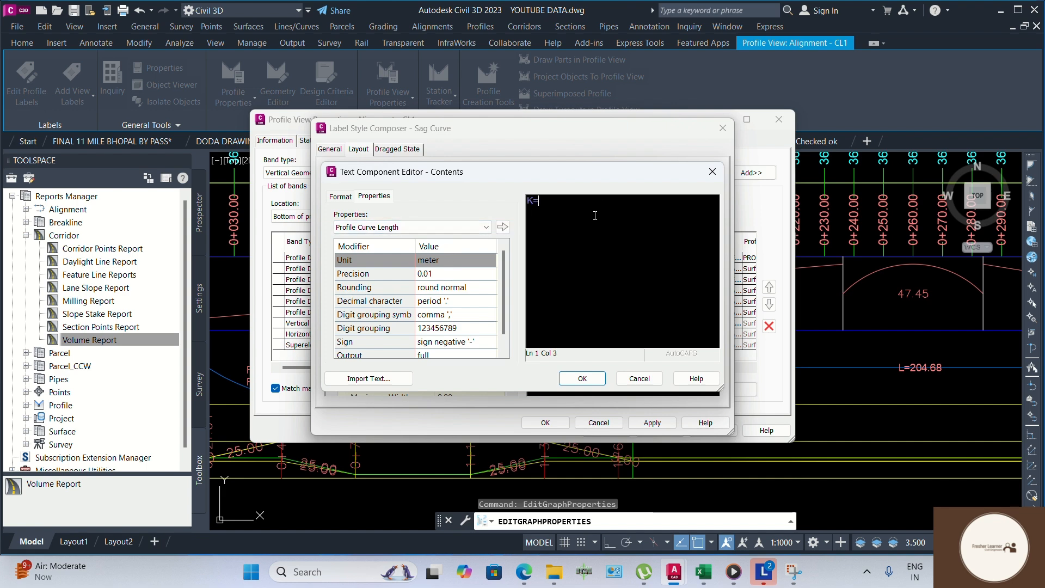
Add the K Value property, with 0.001 precision, after K= on the first line of the Sag Curve contents.
{"action": "left_click", "coordinate": [436, 227]}
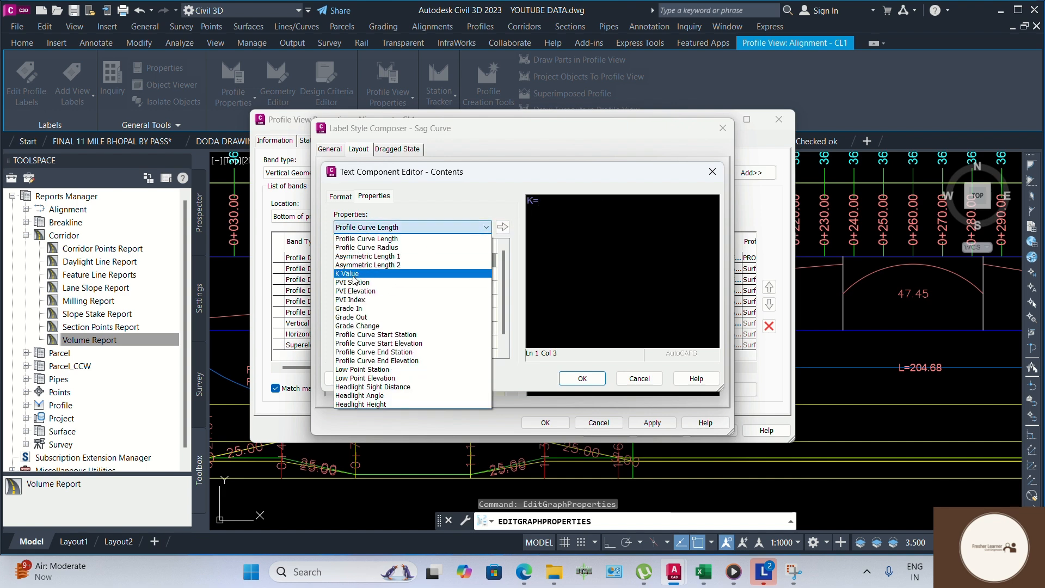
{"action": "left_click", "coordinate": [381, 270]}
{"action": "left_click", "coordinate": [501, 228]}
{"action": "left_click", "coordinate": [700, 198]}
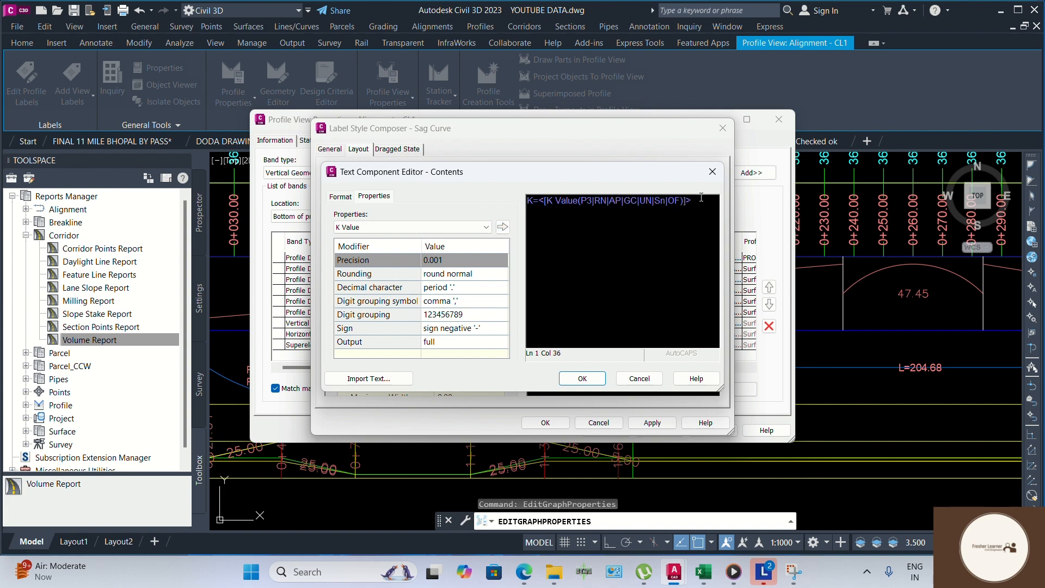
Add the Grade In and Grade Out properties, in percent with 0.01 precision, as the second and third lines of the Sag Curve contents.
{"action": "left_click", "coordinate": [410, 231]}
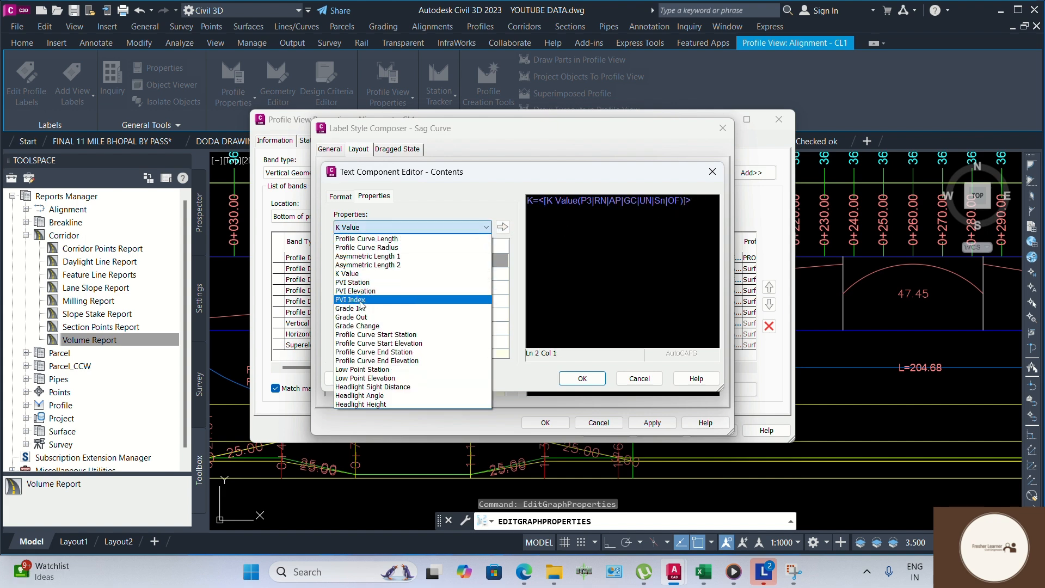
{"action": "left_click", "coordinate": [420, 307]}
{"action": "left_click", "coordinate": [502, 227]}
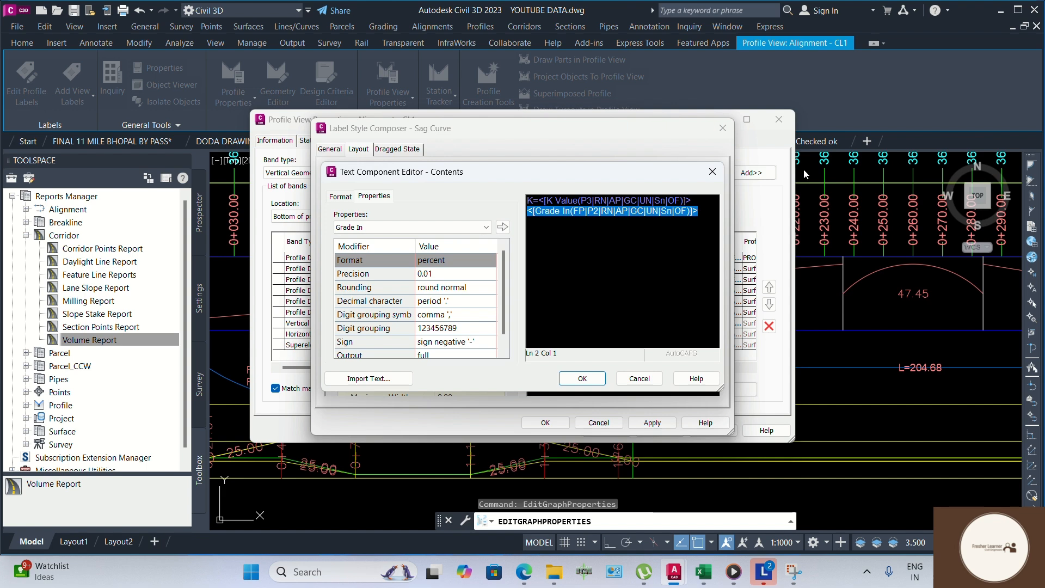
{"action": "left_click", "coordinate": [711, 213]}
{"action": "left_click", "coordinate": [395, 231]}
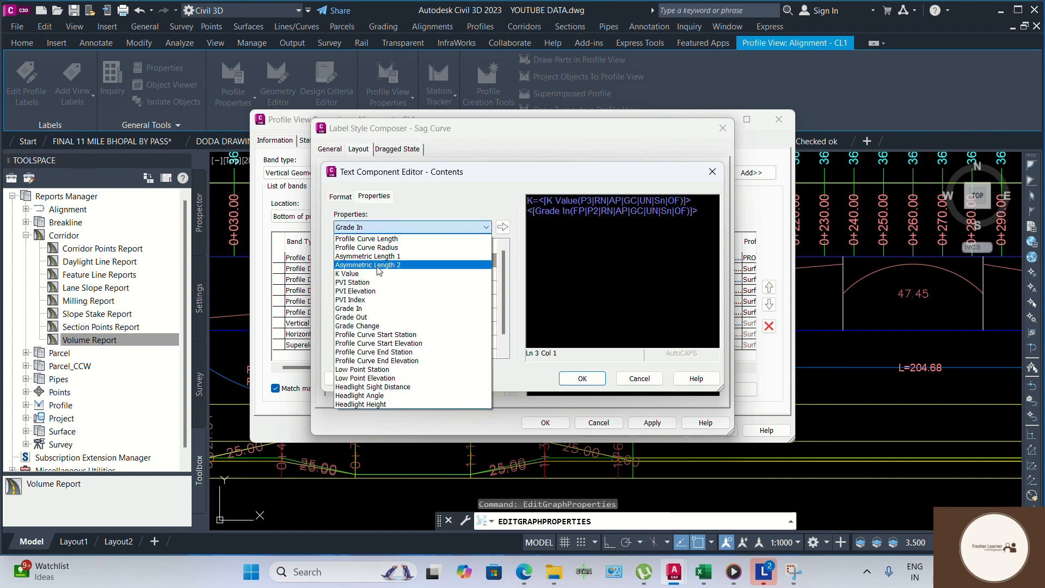
{"action": "left_click", "coordinate": [439, 294]}
{"action": "left_click", "coordinate": [502, 228]}
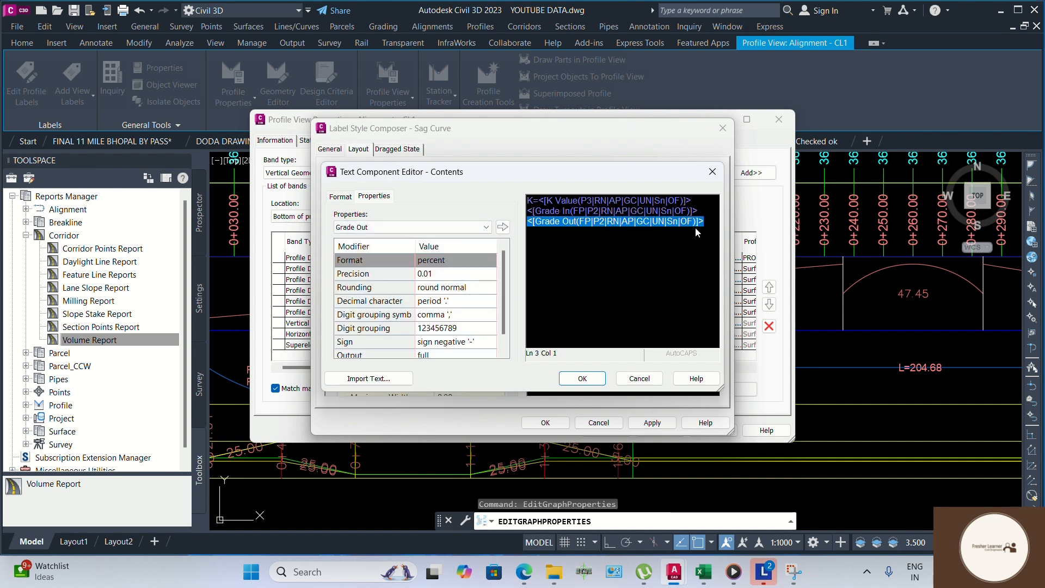
{"action": "left_click", "coordinate": [719, 221]}
Add the Profile Curve Length and Profile Curve Radius properties, in meters with 0.01 precision, below Grade Out in the Sag Curve contents.
{"action": "left_click", "coordinate": [474, 226]}
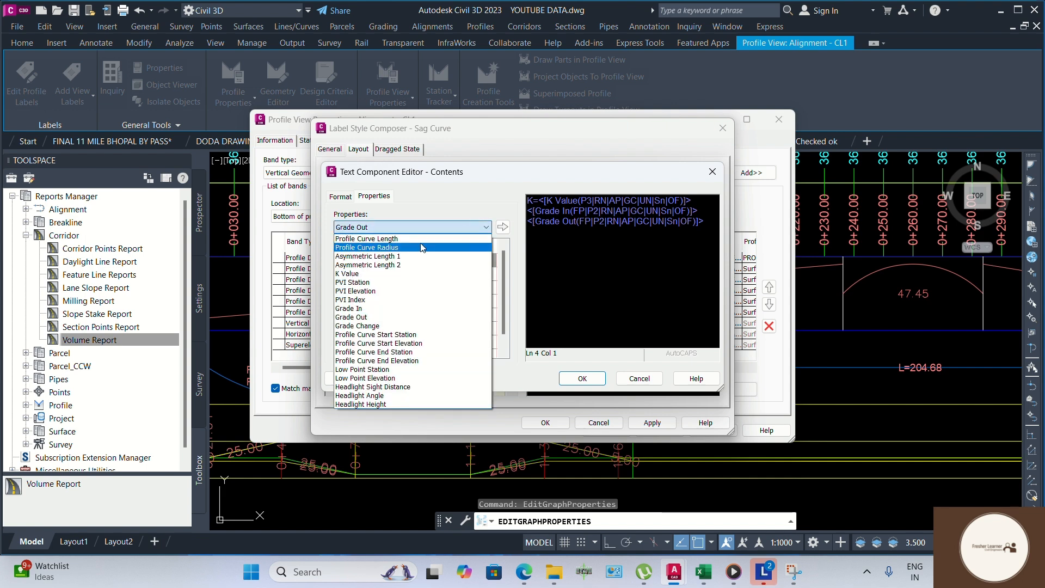
{"action": "left_click", "coordinate": [388, 238]}
{"action": "left_click", "coordinate": [501, 227]}
{"action": "left_click", "coordinate": [672, 248]}
{"action": "left_click", "coordinate": [475, 226]}
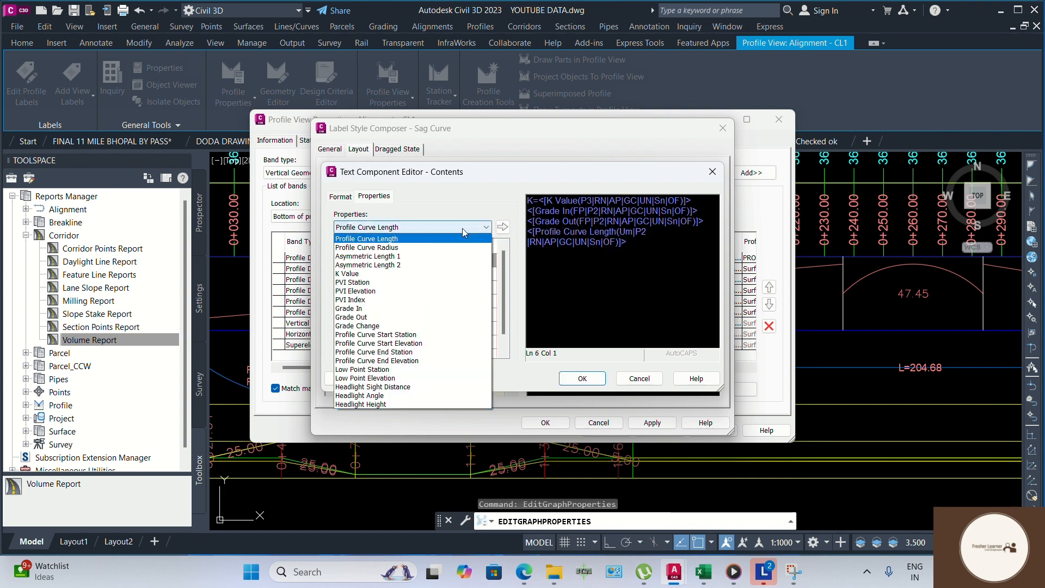
{"action": "left_click", "coordinate": [389, 251]}
{"action": "left_click", "coordinate": [501, 227]}
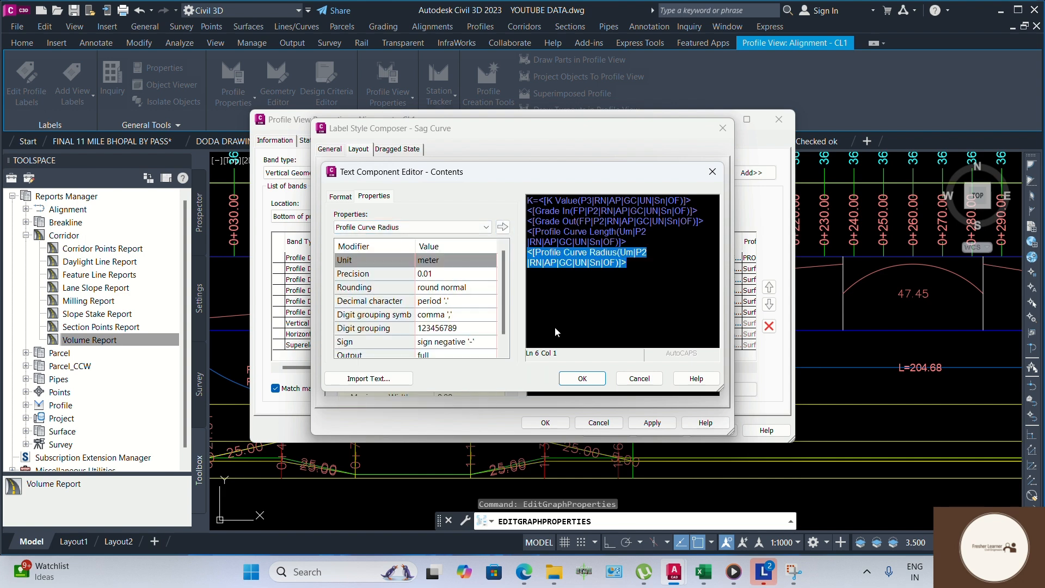
Accept the Sag Curve label and the vertical geometry band style, and apply them to the profile view.
{"action": "left_click", "coordinate": [582, 378]}
{"action": "left_click", "coordinate": [651, 423]}
{"action": "left_click", "coordinate": [546, 422]}
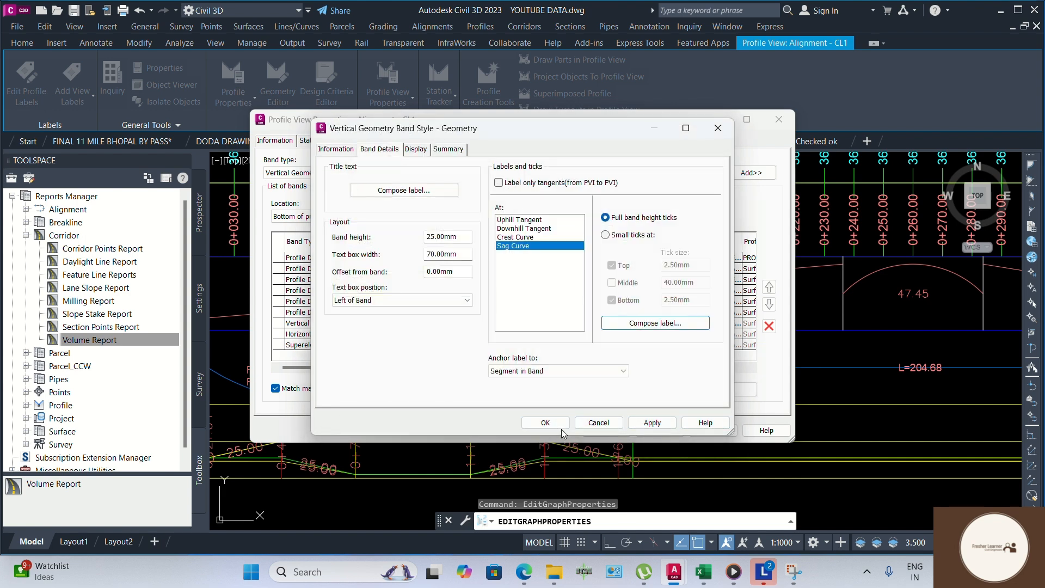
{"action": "left_click", "coordinate": [652, 422]}
{"action": "left_click", "coordinate": [538, 423]}
{"action": "left_click", "coordinate": [713, 430]}
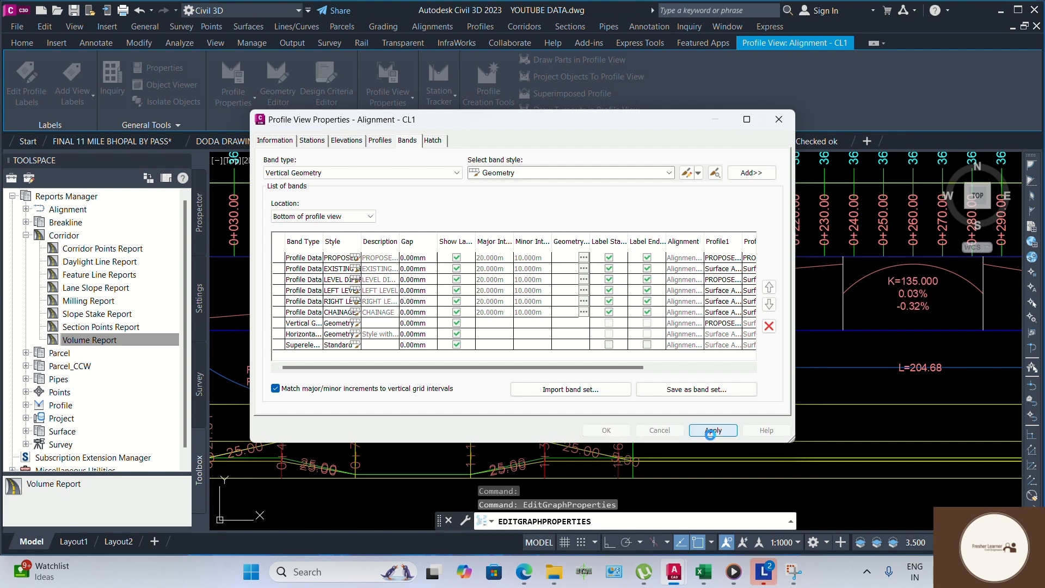
{"action": "left_click", "coordinate": [606, 430]}
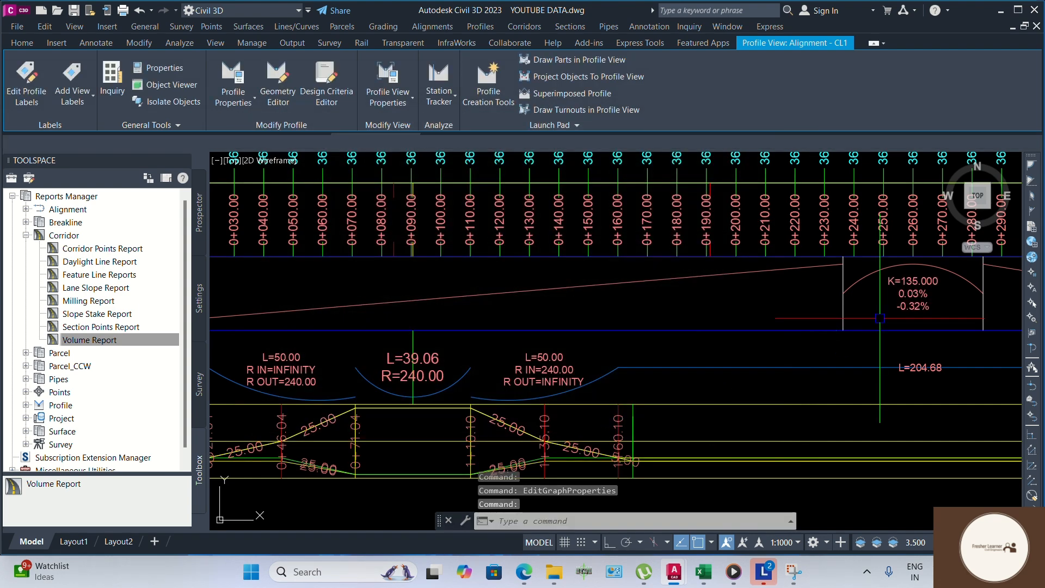
Examine the crest and sag curve labels in the vertical geometry band along the profile view and the band titles at its start.
{"action": "scroll", "coordinate": [919, 287], "scroll_direction": "down", "scroll_amount": 2}
{"action": "middle_click_drag", "start_coordinate": [919, 286], "coordinate": [590, 272]}
{"action": "middle_click_drag", "start_coordinate": [693, 284], "coordinate": [623, 283]}
{"action": "scroll", "coordinate": [708, 294], "scroll_direction": "down", "scroll_amount": 1}
{"action": "middle_click_drag", "start_coordinate": [738, 298], "coordinate": [636, 301]}
{"action": "scroll", "coordinate": [698, 284], "scroll_direction": "up", "scroll_amount": 2}
{"action": "scroll", "coordinate": [787, 291], "scroll_direction": "down", "scroll_amount": 1}
{"action": "middle_click_drag", "start_coordinate": [672, 331], "coordinate": [504, 338]}
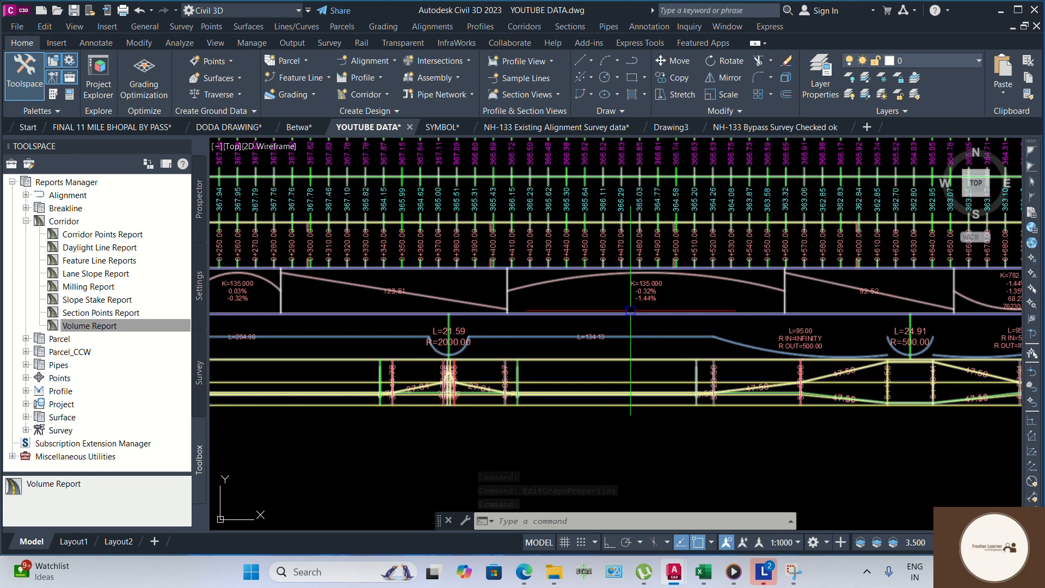
{"action": "scroll", "coordinate": [630, 287], "scroll_direction": "up", "scroll_amount": 2}
{"action": "scroll", "coordinate": [674, 299], "scroll_direction": "down", "scroll_amount": 2}
{"action": "scroll", "coordinate": [770, 302], "scroll_direction": "down", "scroll_amount": 1}
{"action": "middle_click_drag", "start_coordinate": [784, 299], "coordinate": [524, 298]}
{"action": "scroll", "coordinate": [697, 304], "scroll_direction": "up", "scroll_amount": 3}
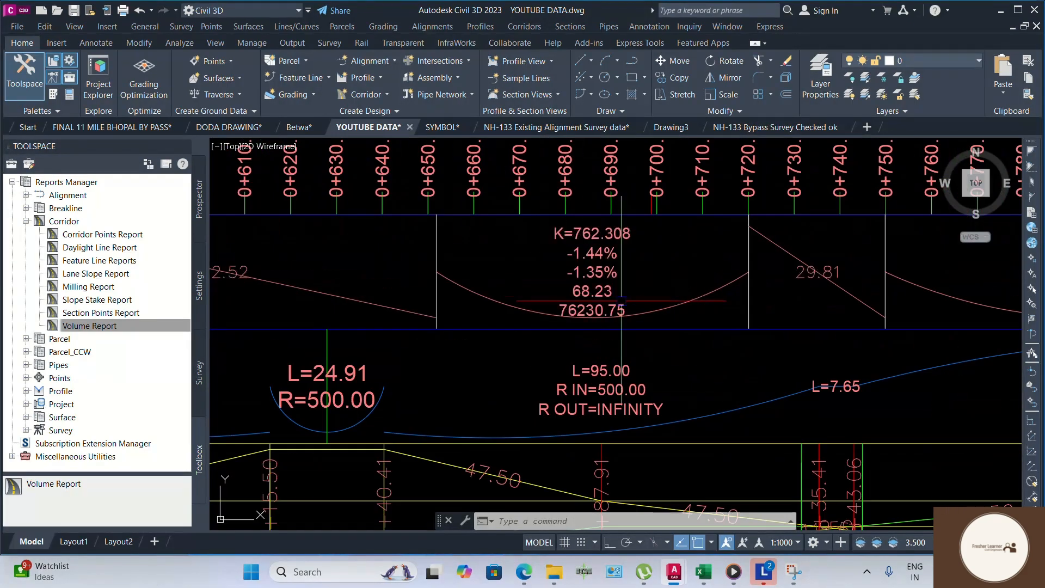
{"action": "middle_click_drag", "start_coordinate": [651, 311], "coordinate": [693, 364]}
{"action": "scroll", "coordinate": [681, 335], "scroll_direction": "down", "scroll_amount": 1}
{"action": "scroll", "coordinate": [667, 323], "scroll_direction": "down", "scroll_amount": 1}
{"action": "middle_click_drag", "start_coordinate": [667, 324], "coordinate": [512, 328]}
{"action": "scroll", "coordinate": [588, 353], "scroll_direction": "down", "scroll_amount": 1}
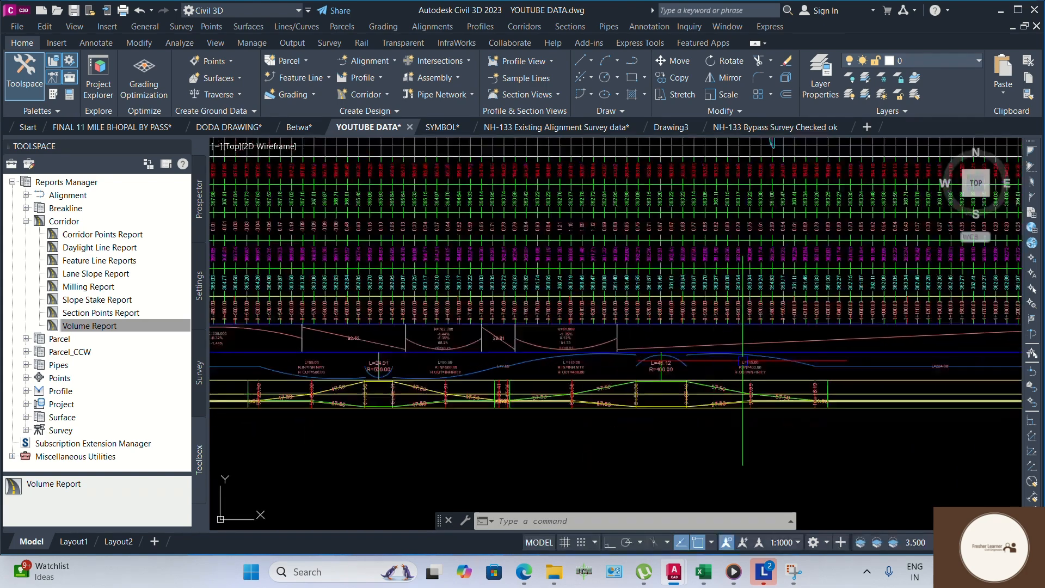
{"action": "scroll", "coordinate": [665, 367], "scroll_direction": "down", "scroll_amount": 1}
{"action": "mouse_move", "coordinate": [742, 363]}
{"action": "middle_mouse_down"}
{"action": "mouse_move", "coordinate": [651, 366]}
{"action": "mouse_move", "coordinate": [820, 370]}
{"action": "middle_mouse_up"}
{"action": "middle_click_drag", "start_coordinate": [807, 425], "coordinate": [1002, 470]}
{"action": "middle_click_drag", "start_coordinate": [582, 373], "coordinate": [554, 396]}
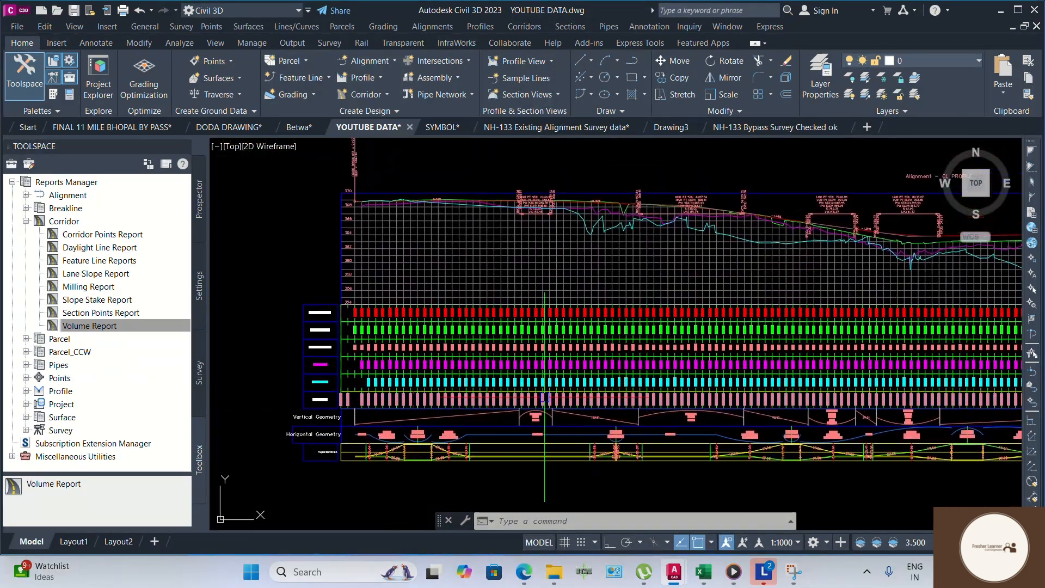
{"action": "scroll", "coordinate": [338, 404], "scroll_direction": "up", "scroll_amount": 3}
{"action": "scroll", "coordinate": [443, 452], "scroll_direction": "down", "scroll_amount": 2}
{"action": "middle_click_drag", "start_coordinate": [443, 452], "coordinate": [446, 315]}
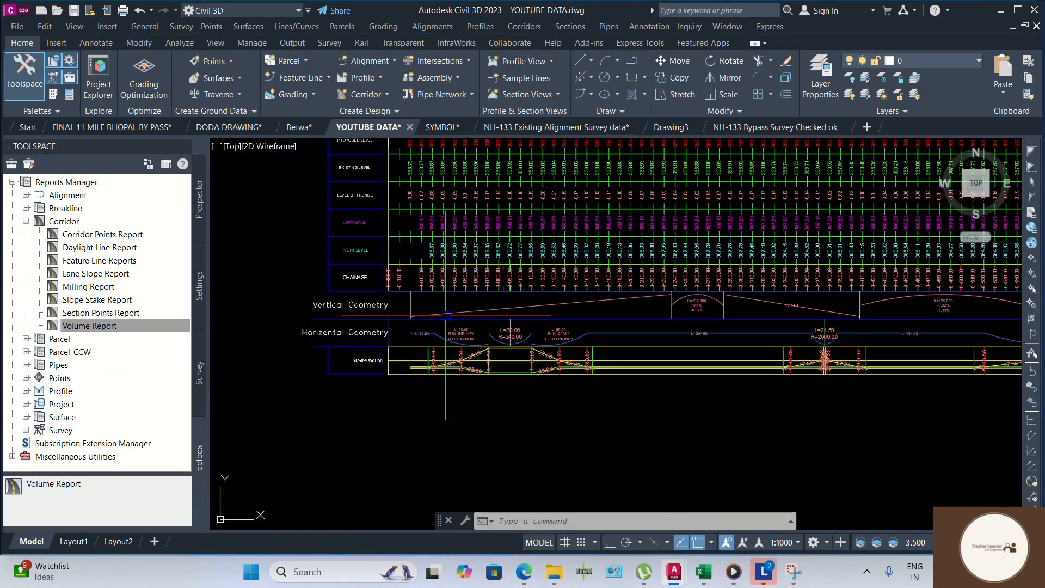
{"action": "scroll", "coordinate": [670, 302], "scroll_direction": "up", "scroll_amount": 2}
Open the Geometry style of the Vertical Geometry band for editing from the profile view's properties.
{"action": "left_click", "coordinate": [591, 296]}
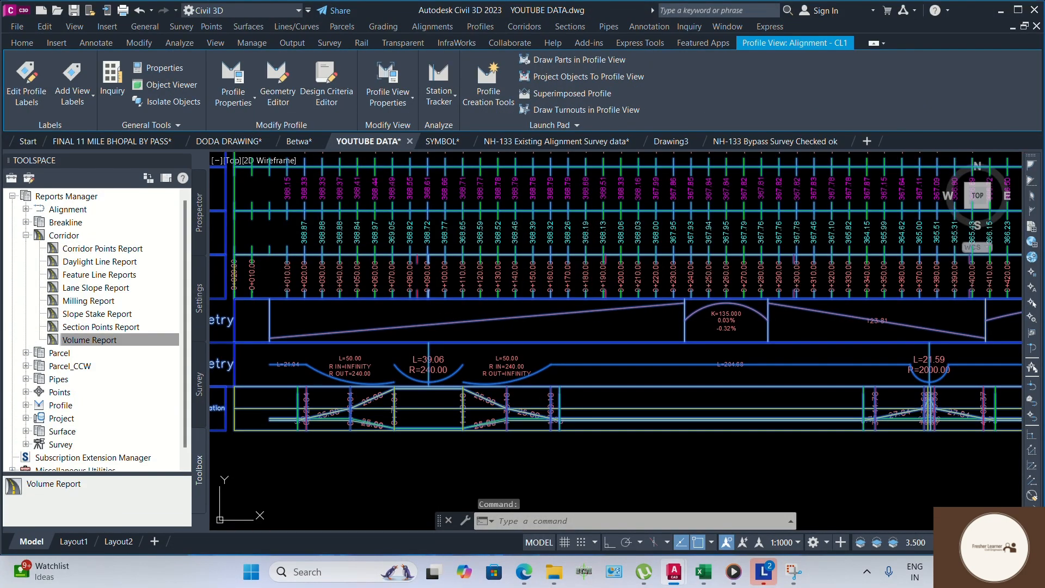
{"action": "right_click", "coordinate": [590, 294]}
{"action": "left_click", "coordinate": [653, 429]}
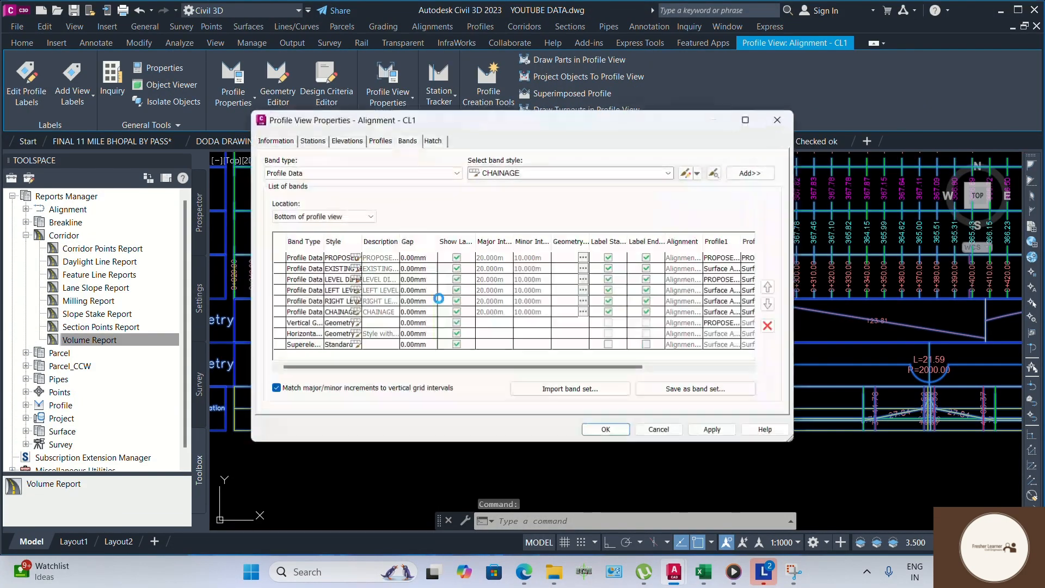
{"action": "left_click", "coordinate": [349, 174]}
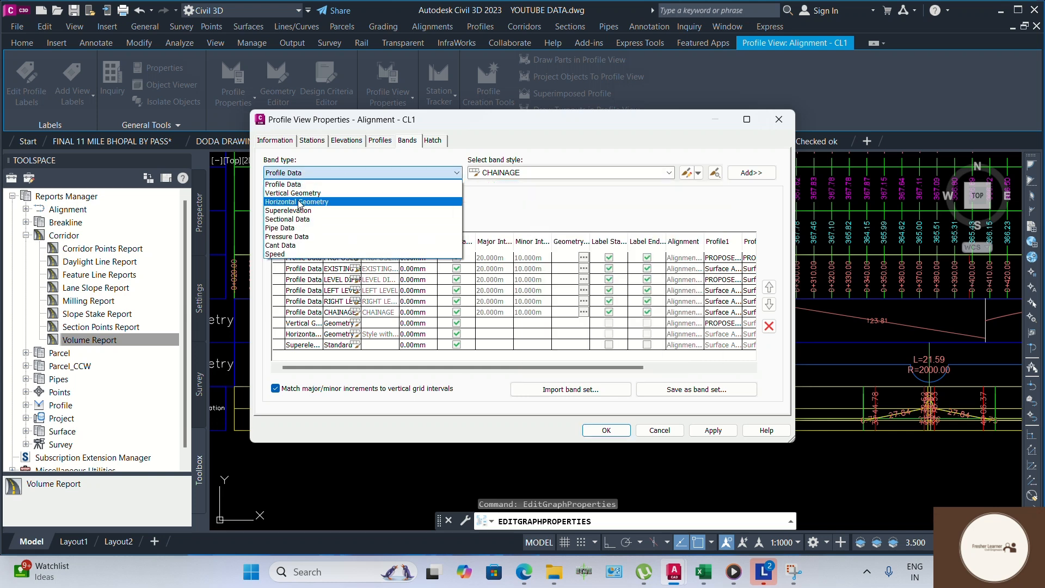
{"action": "left_click", "coordinate": [305, 194]}
{"action": "left_click", "coordinate": [499, 181]}
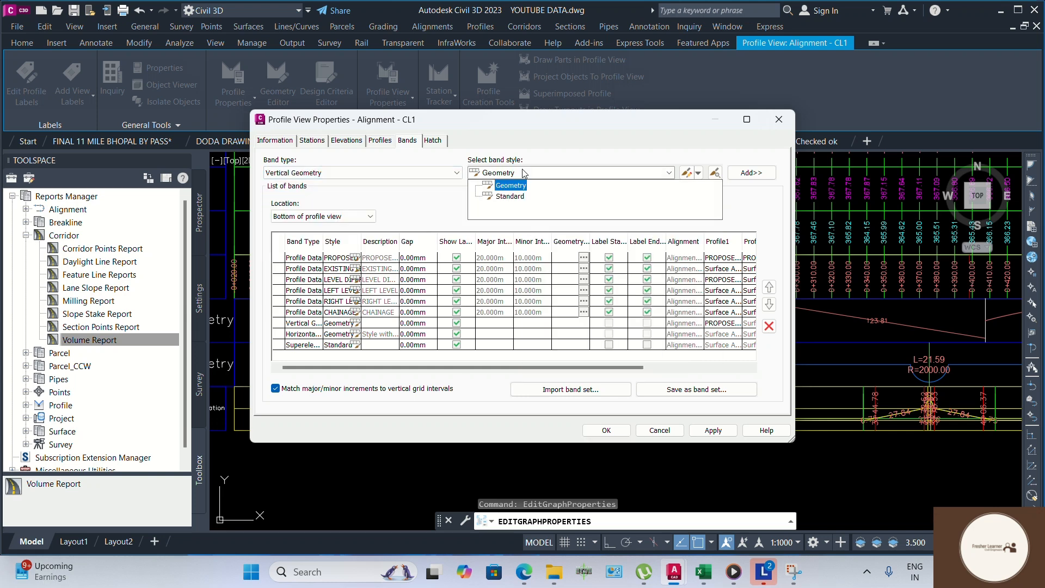
{"action": "left_click", "coordinate": [521, 173]}
{"action": "left_click", "coordinate": [687, 173]}
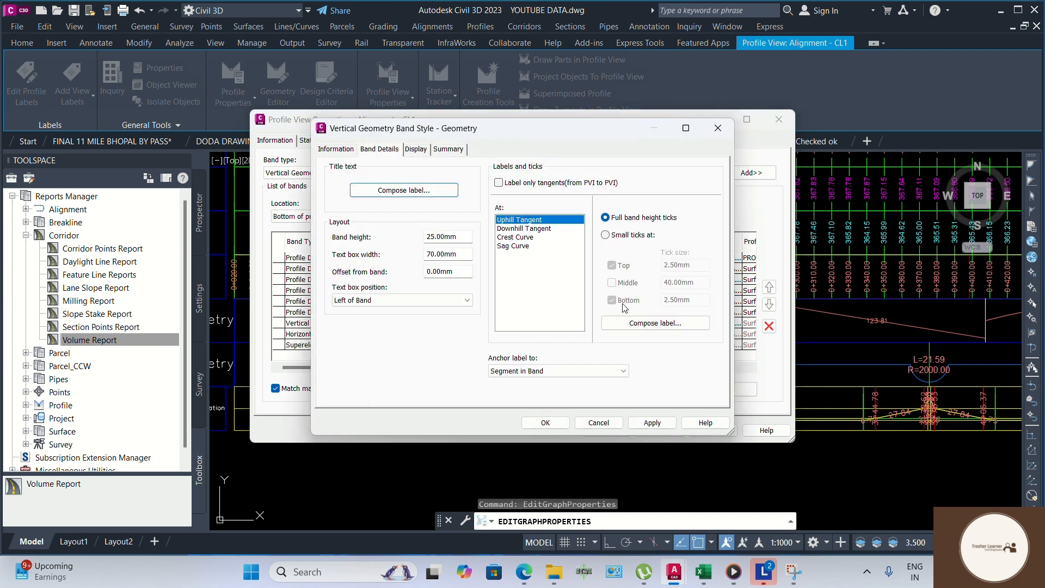
Insert the Passing Sight Distance property, in meters with 0.01 precision, at the start of the Crest Curve label's contents and accept the label.
{"action": "left_click", "coordinate": [537, 231]}
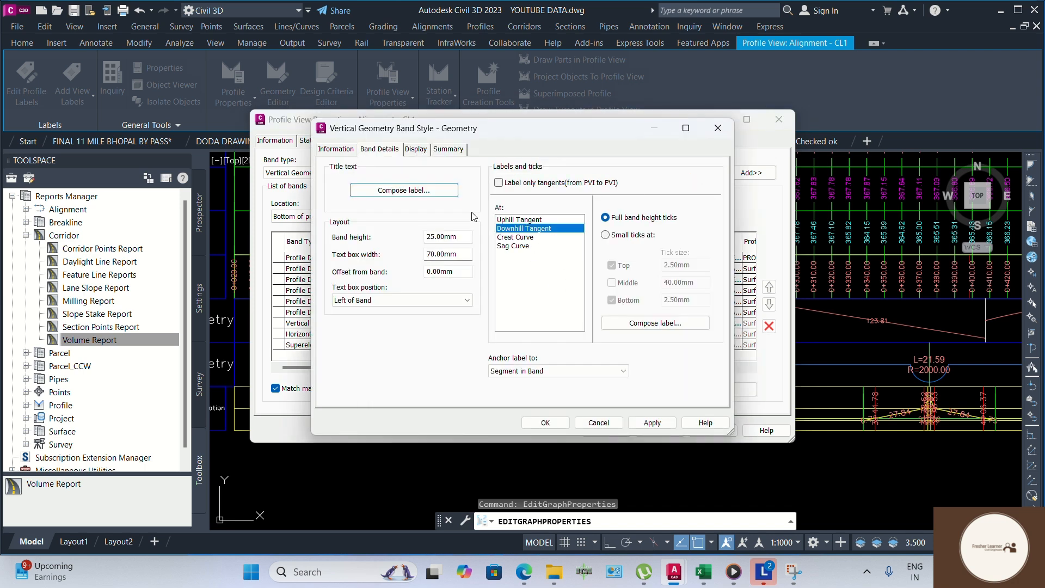
{"action": "left_click", "coordinate": [523, 238]}
{"action": "left_click", "coordinate": [662, 323]}
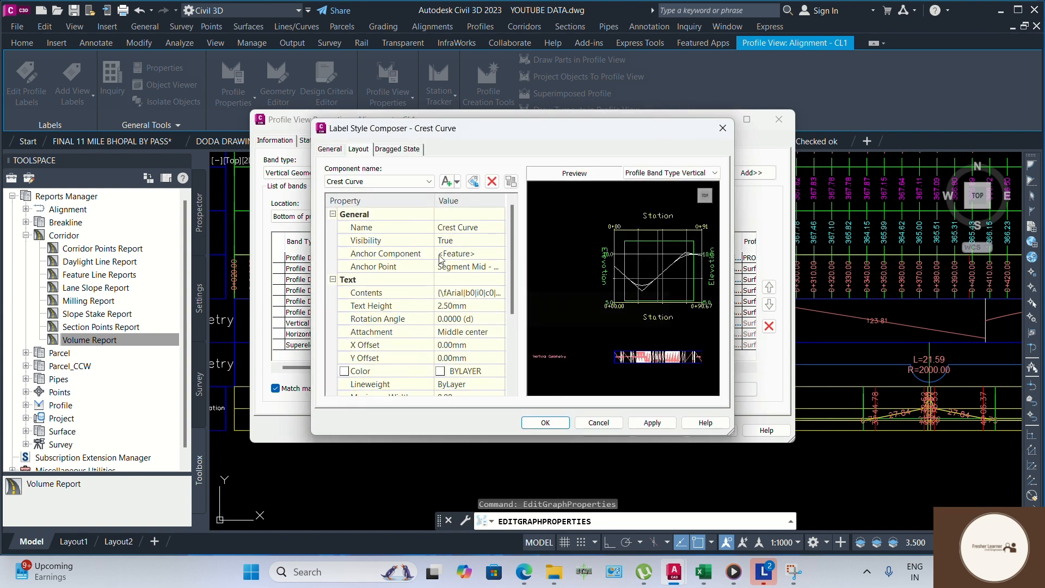
{"action": "left_click", "coordinate": [463, 292]}
{"action": "left_click", "coordinate": [499, 293]}
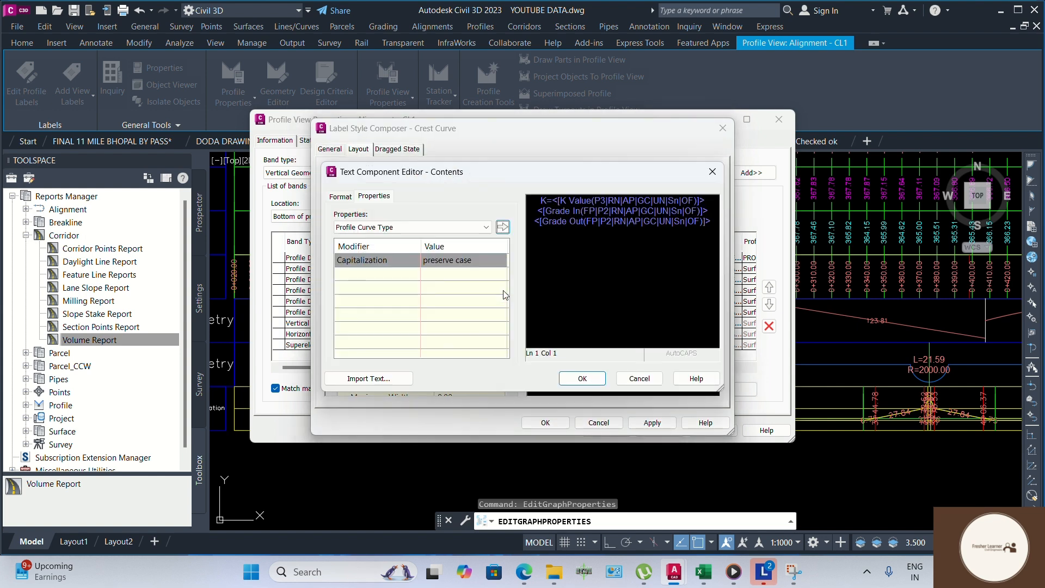
{"action": "left_click", "coordinate": [409, 227]}
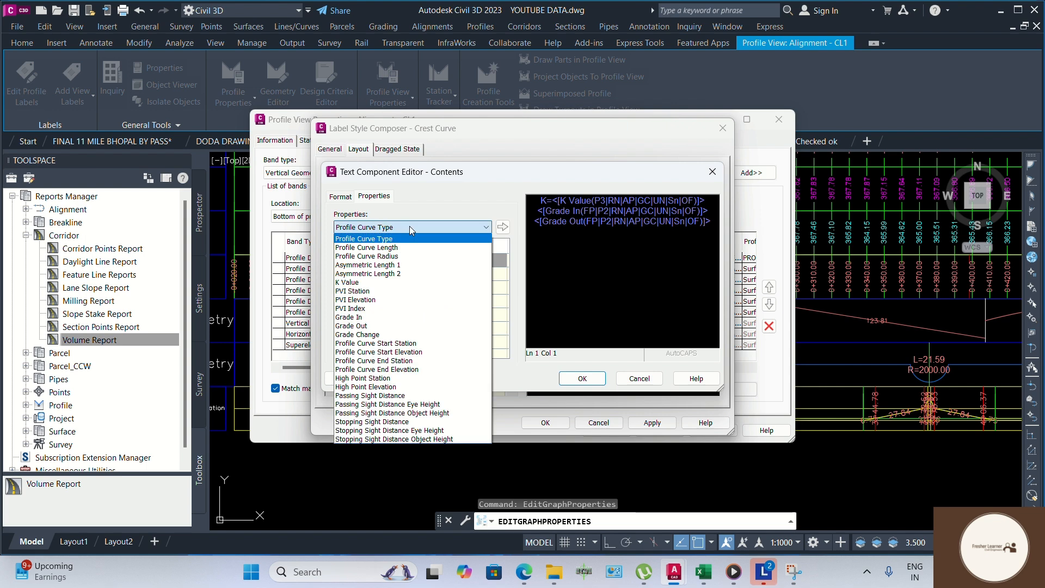
{"action": "left_click", "coordinate": [399, 396]}
{"action": "left_click", "coordinate": [502, 228]}
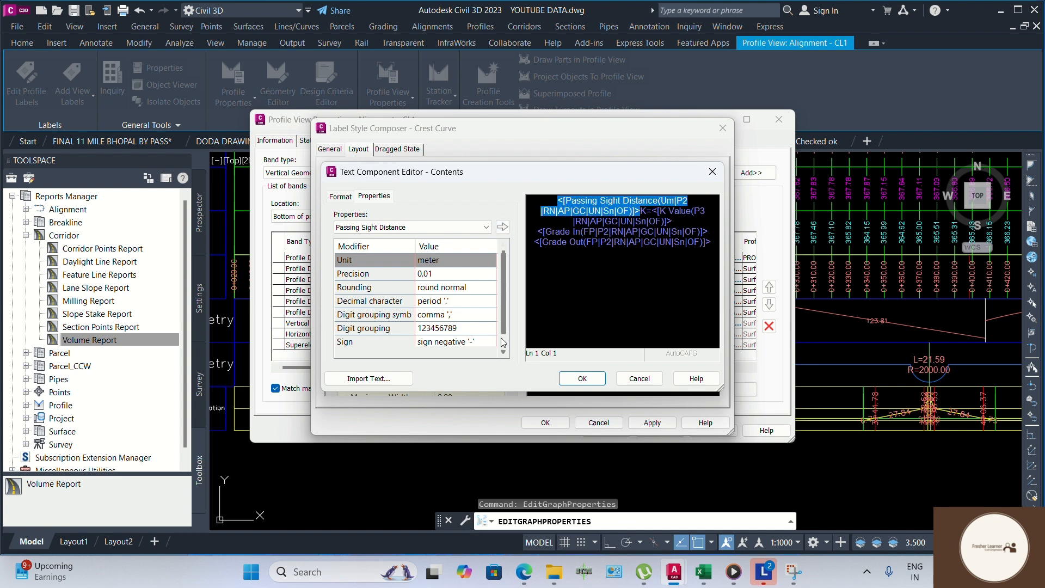
{"action": "left_click", "coordinate": [596, 377]}
{"action": "left_click", "coordinate": [546, 423]}
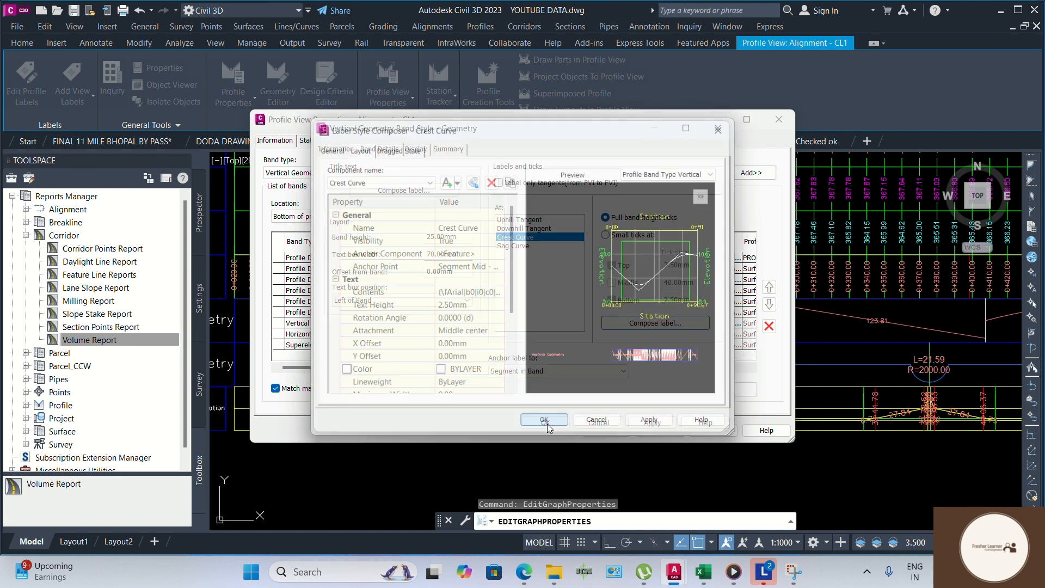
Insert the Headlight Sight Distance property, in meters with 0.01 precision, at the start of the Sag Curve label's contents.
{"action": "left_click", "coordinate": [503, 246]}
{"action": "left_click", "coordinate": [639, 325]}
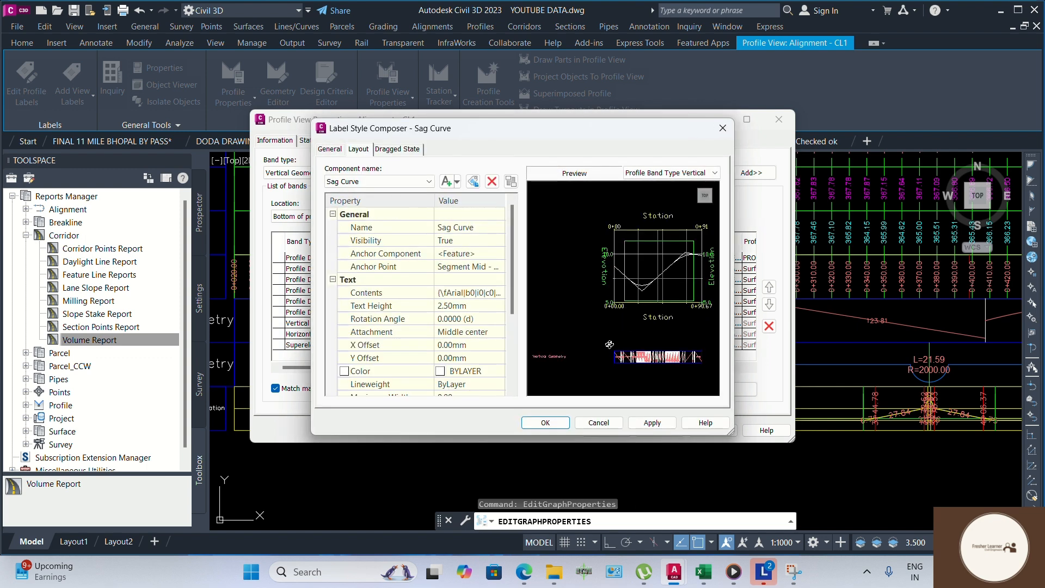
{"action": "left_click", "coordinate": [498, 294]}
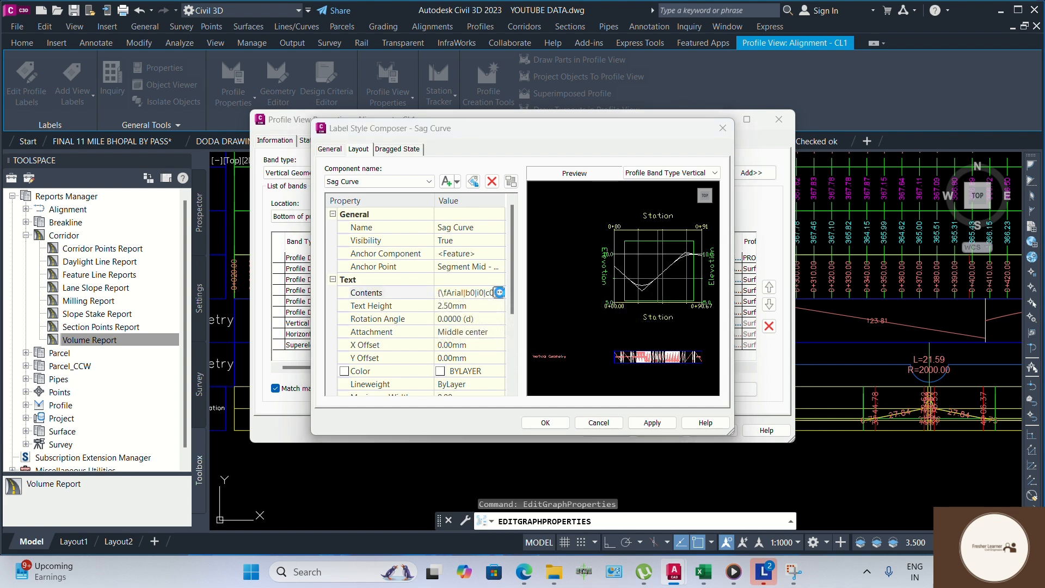
{"action": "left_click", "coordinate": [498, 293]}
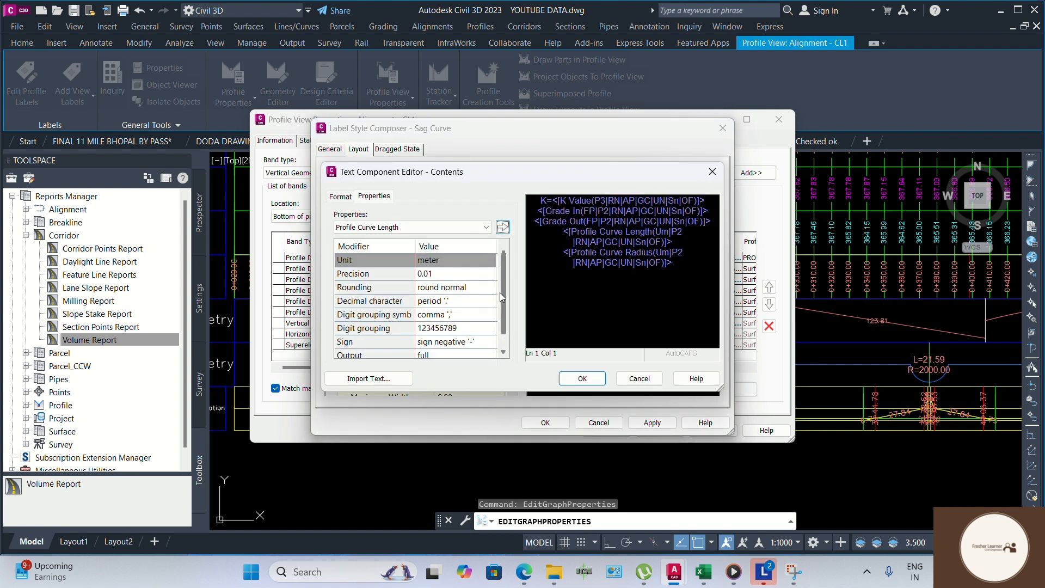
{"action": "left_click", "coordinate": [486, 227]}
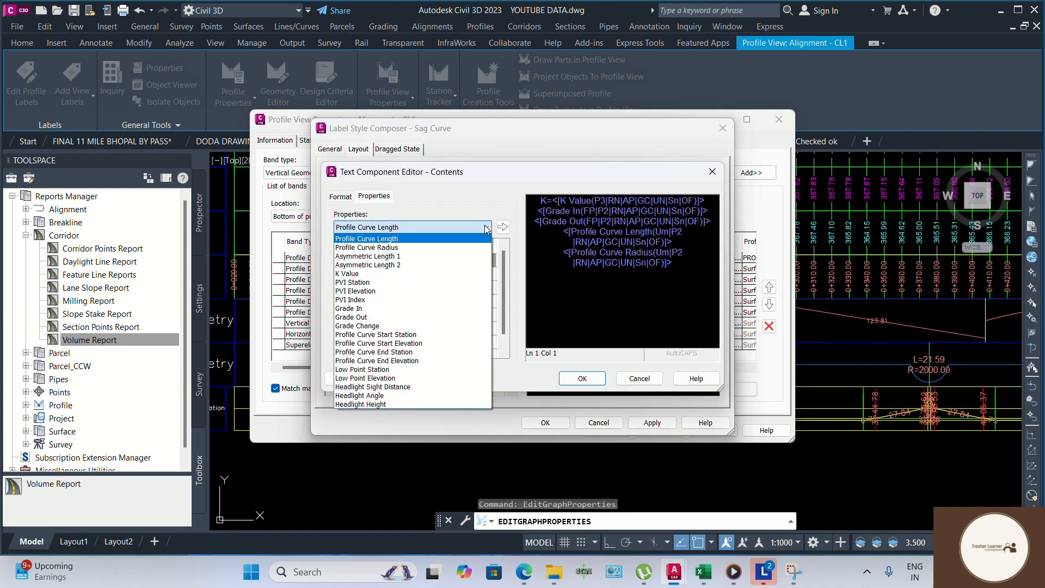
{"action": "left_click", "coordinate": [404, 387]}
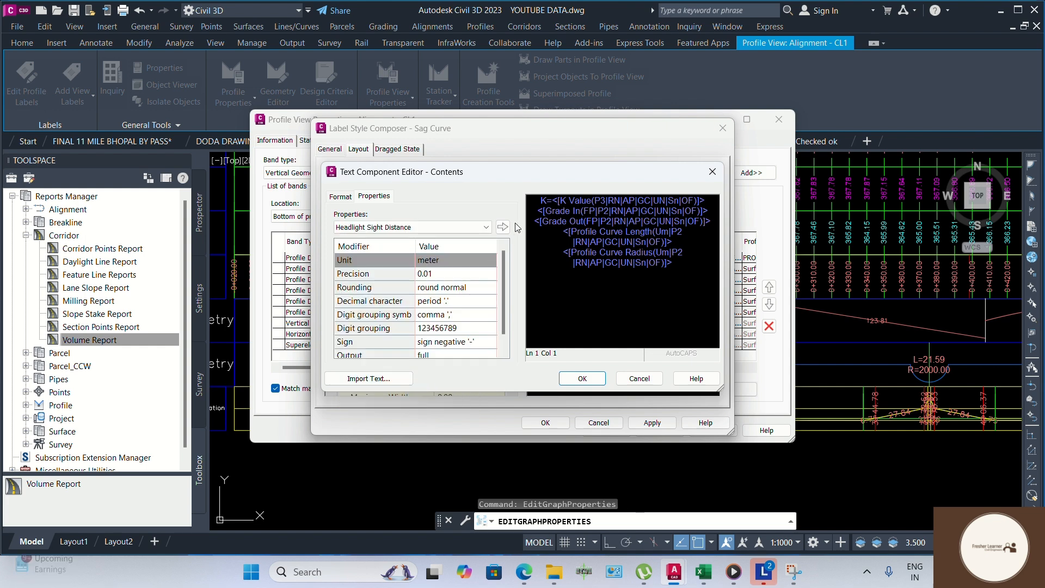
{"action": "left_click", "coordinate": [502, 227]}
{"action": "left_click", "coordinate": [582, 378]}
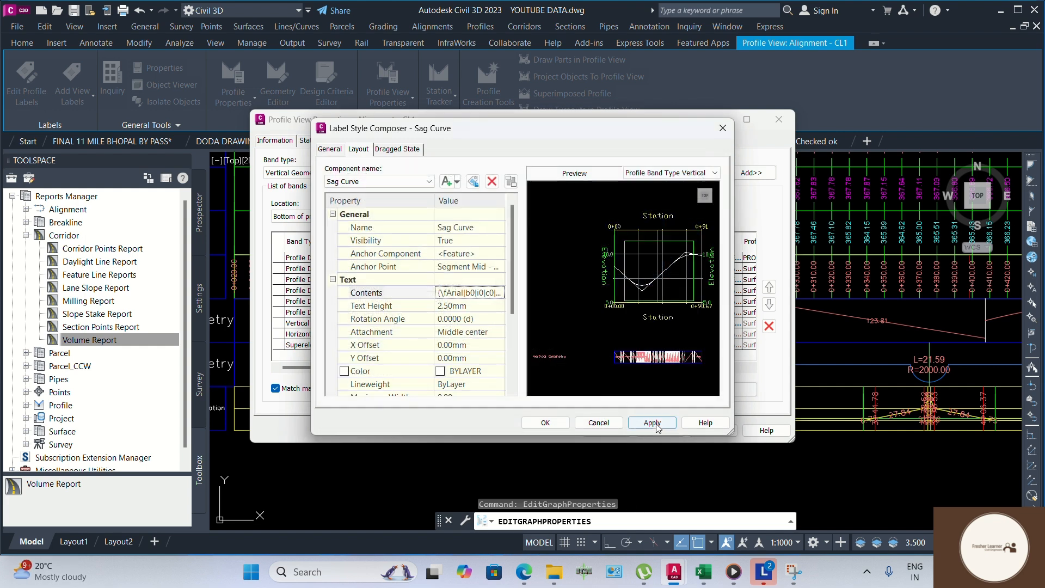
Accept the Sag Curve label and the vertical geometry band style, and apply the band changes to the profile view.
{"action": "left_click", "coordinate": [547, 423]}
{"action": "left_click", "coordinate": [546, 422]}
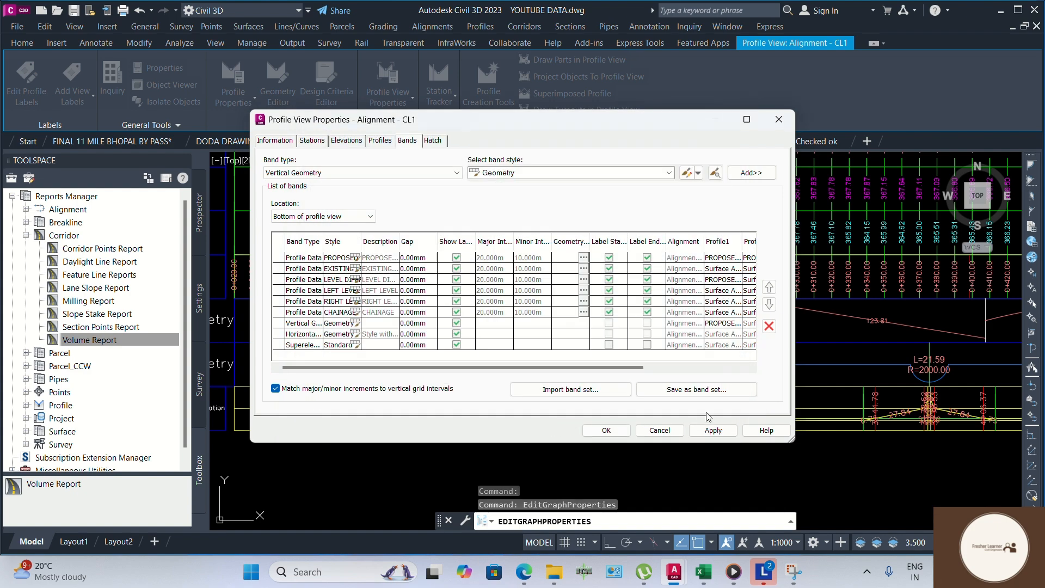
{"action": "left_click", "coordinate": [708, 428]}
{"action": "left_click", "coordinate": [605, 433]}
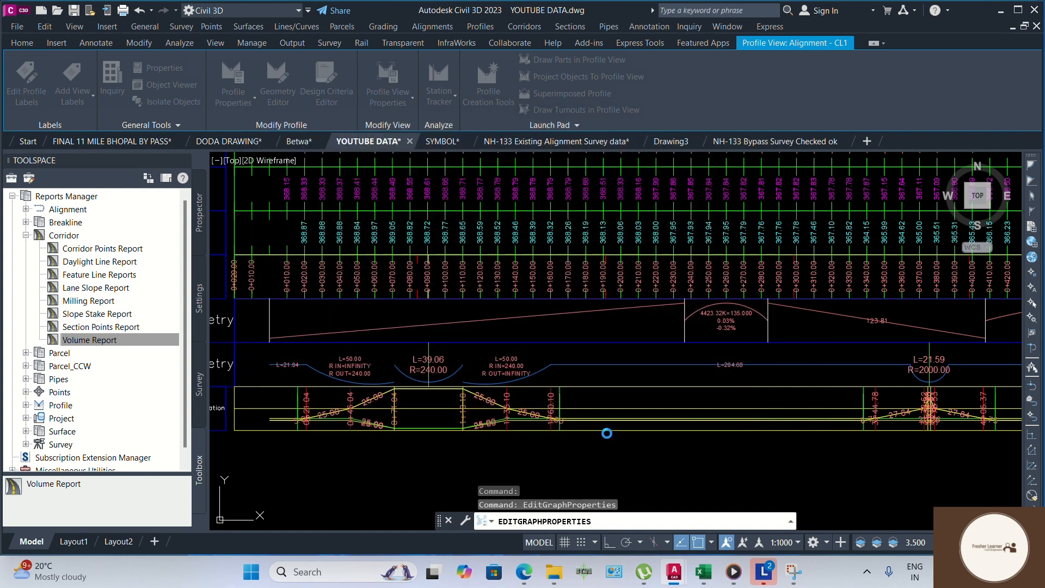
Examine the sight distance values in the crest and sag curve labels along the whole vertical geometry band.
{"action": "scroll", "coordinate": [734, 312], "scroll_direction": "up", "scroll_amount": 6}
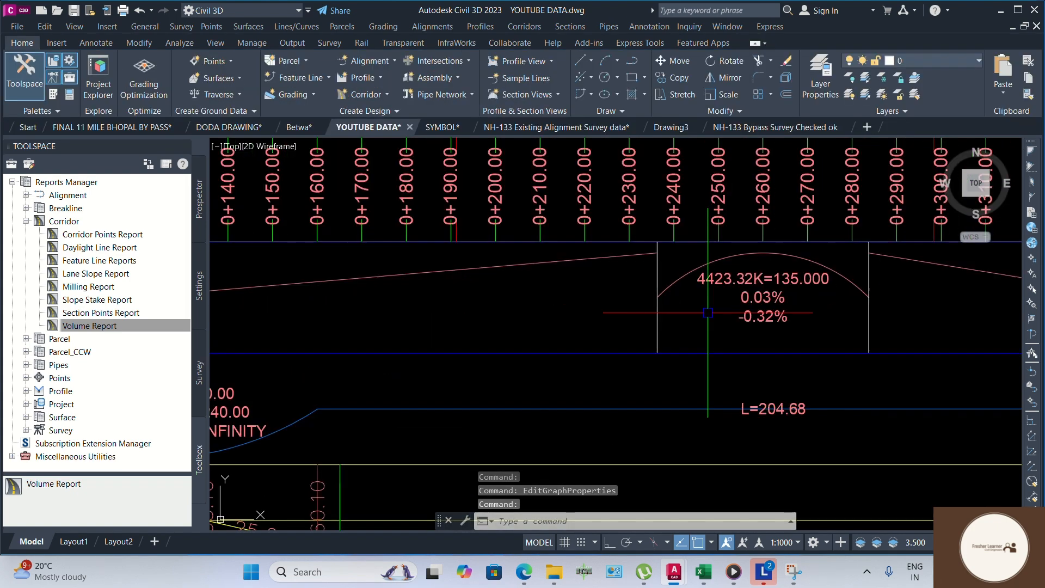
{"action": "scroll", "coordinate": [796, 317], "scroll_direction": "down", "scroll_amount": 6}
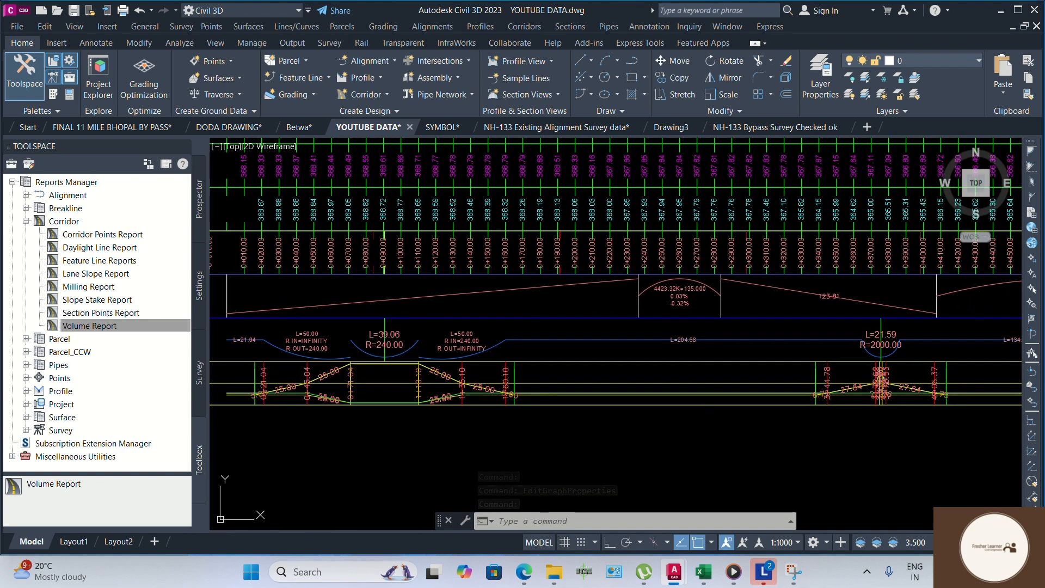
{"action": "scroll", "coordinate": [722, 319], "scroll_direction": "up", "scroll_amount": 4}
{"action": "scroll", "coordinate": [748, 305], "scroll_direction": "down", "scroll_amount": 5}
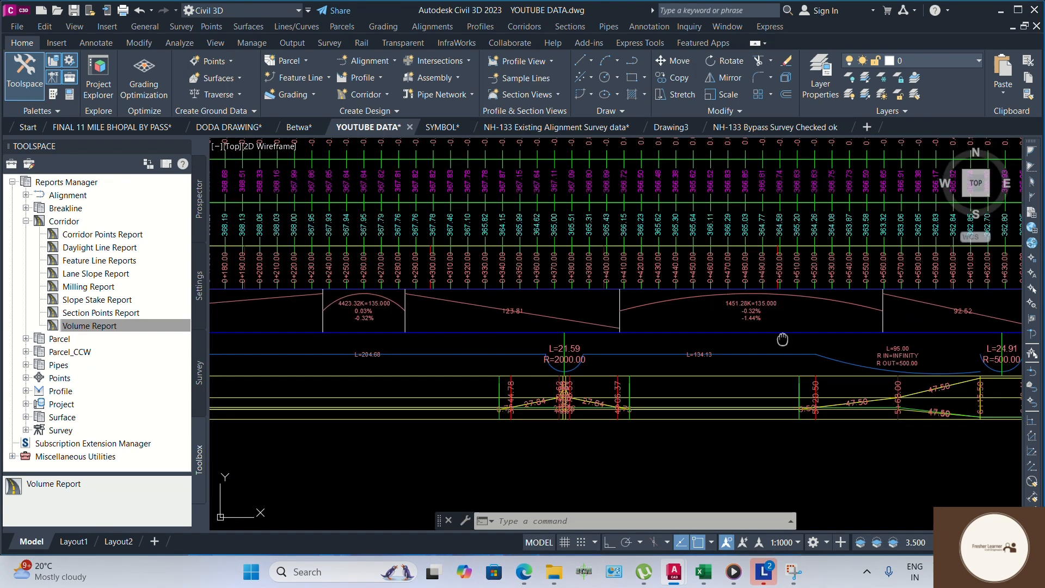
{"action": "scroll", "coordinate": [762, 348], "scroll_direction": "up", "scroll_amount": 3}
{"action": "scroll", "coordinate": [771, 374], "scroll_direction": "down", "scroll_amount": 2}
{"action": "scroll", "coordinate": [771, 374], "scroll_direction": "up", "scroll_amount": 4}
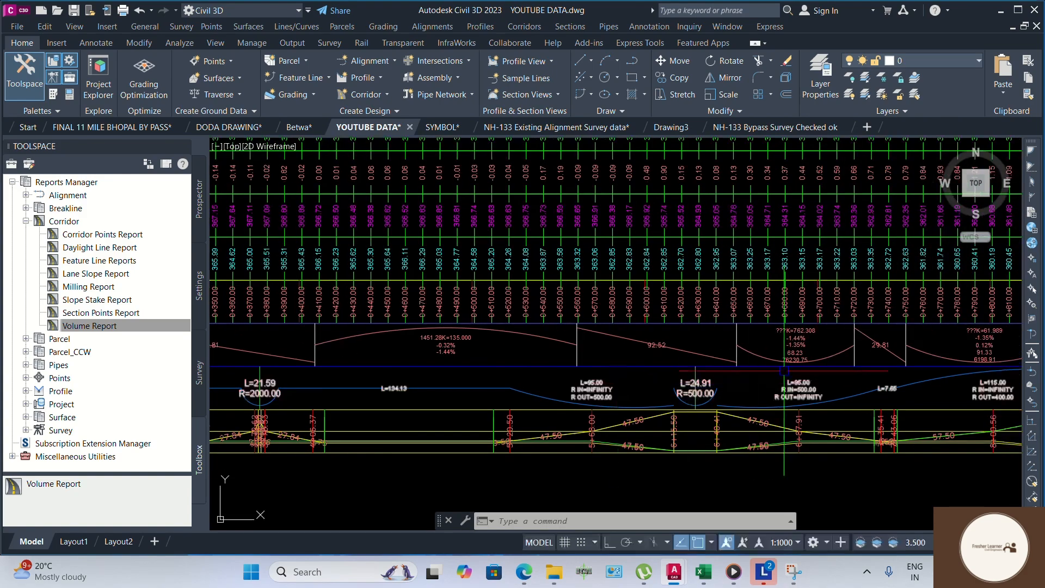
{"action": "scroll", "coordinate": [642, 314], "scroll_direction": "down", "scroll_amount": 4}
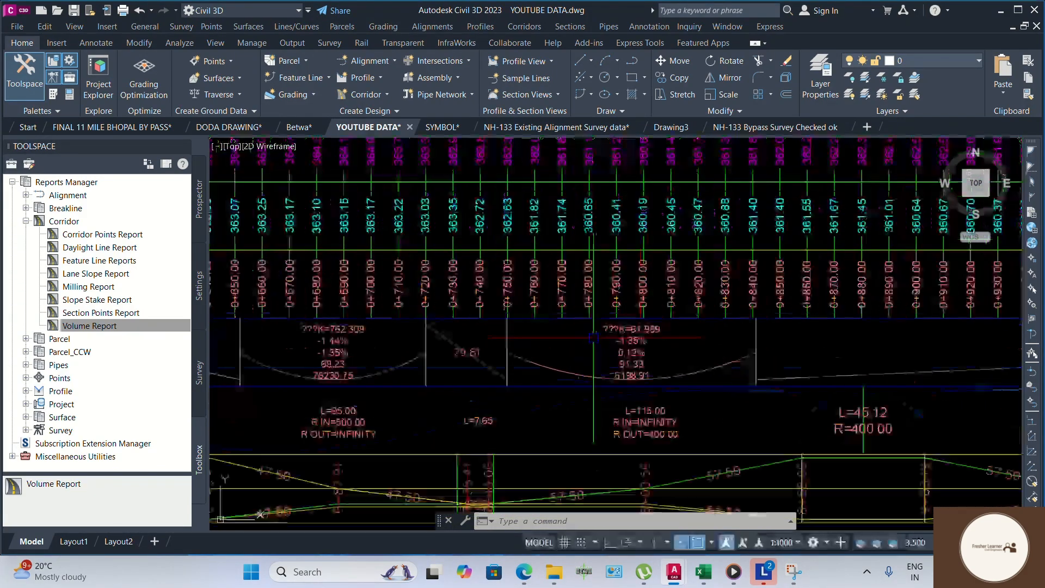
{"action": "scroll", "coordinate": [790, 353], "scroll_direction": "up", "scroll_amount": 5}
{"action": "scroll", "coordinate": [707, 353], "scroll_direction": "down", "scroll_amount": 4}
{"action": "scroll", "coordinate": [580, 362], "scroll_direction": "up", "scroll_amount": 1}
{"action": "scroll", "coordinate": [585, 365], "scroll_direction": "down", "scroll_amount": 2}
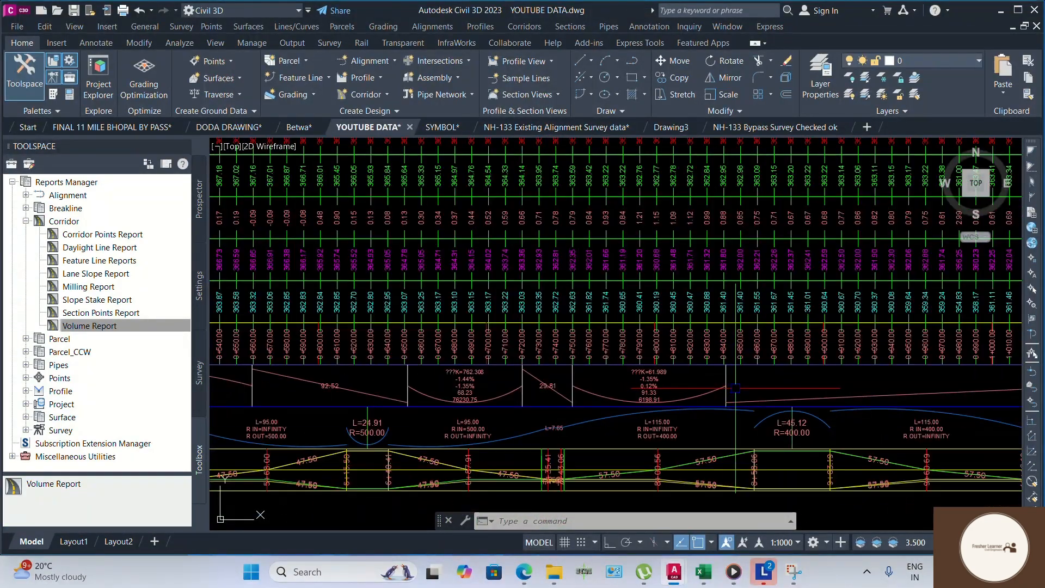
{"action": "middle_click_drag", "start_coordinate": [966, 387], "coordinate": [474, 384]}
{"action": "scroll", "coordinate": [479, 384], "scroll_direction": "down", "scroll_amount": 2}
{"action": "scroll", "coordinate": [757, 366], "scroll_direction": "up", "scroll_amount": 2}
{"action": "middle_click_drag", "start_coordinate": [757, 366], "coordinate": [610, 348]}
{"action": "scroll", "coordinate": [608, 370], "scroll_direction": "up", "scroll_amount": 4}
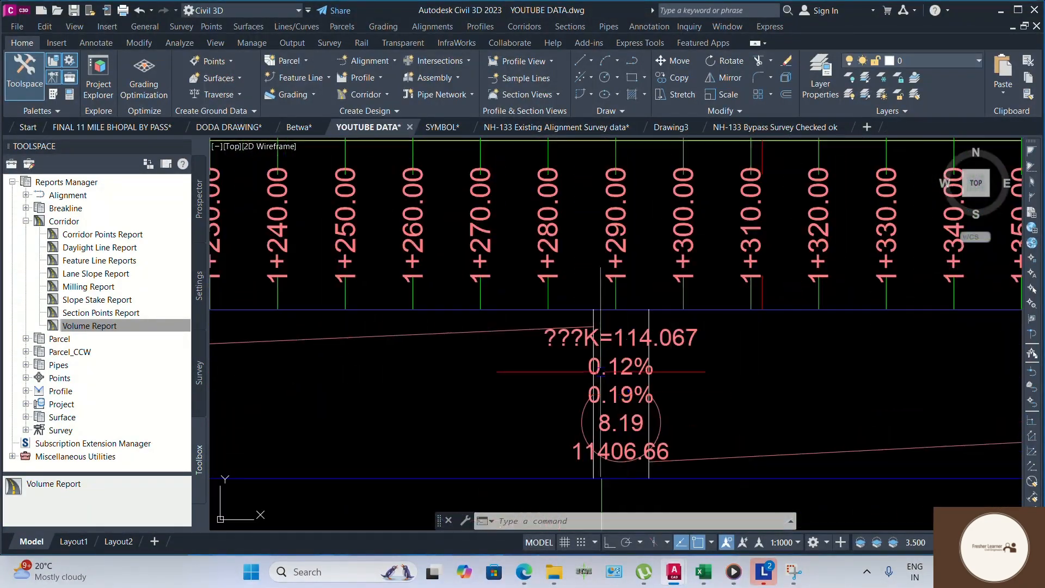
{"action": "scroll", "coordinate": [607, 338], "scroll_direction": "down", "scroll_amount": 6}
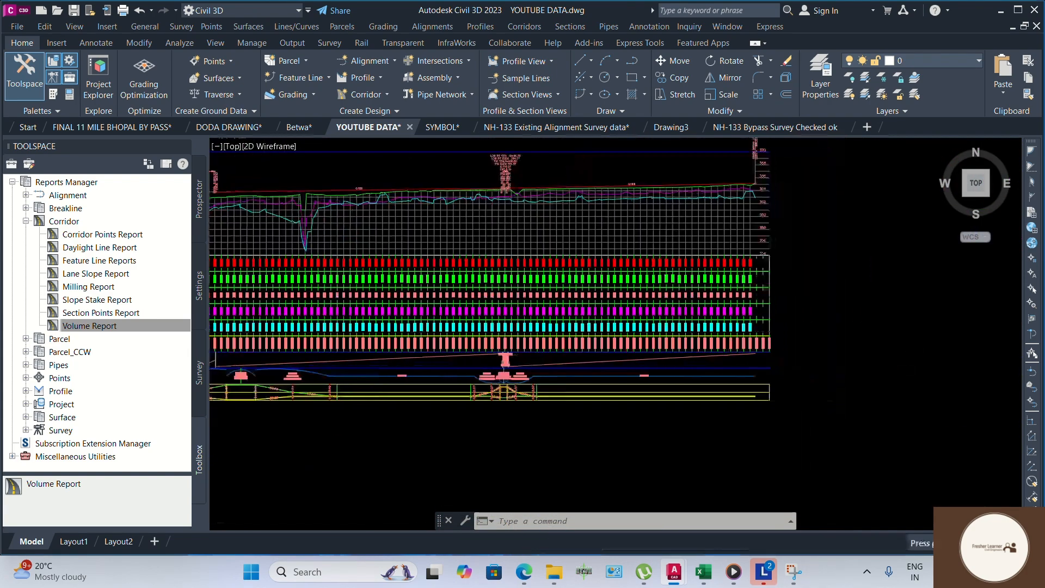
{"action": "scroll", "coordinate": [739, 347], "scroll_direction": "down", "scroll_amount": 2}
{"action": "middle_click_drag", "start_coordinate": [630, 348], "coordinate": [917, 331]}
{"action": "middle_click_drag", "start_coordinate": [580, 387], "coordinate": [681, 427]}
{"action": "scroll", "coordinate": [637, 398], "scroll_direction": "up", "scroll_amount": 4}
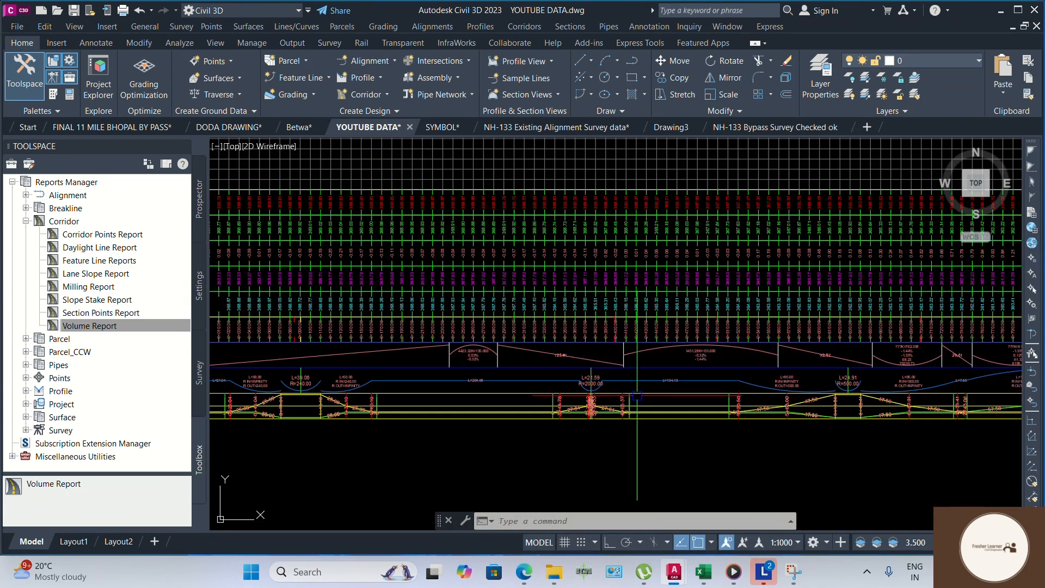
Move the CHAINAGE band below the superelevation band in the profile view's bottom band list and apply the new order.
{"action": "middle_click_drag", "start_coordinate": [335, 410], "coordinate": [490, 470]}
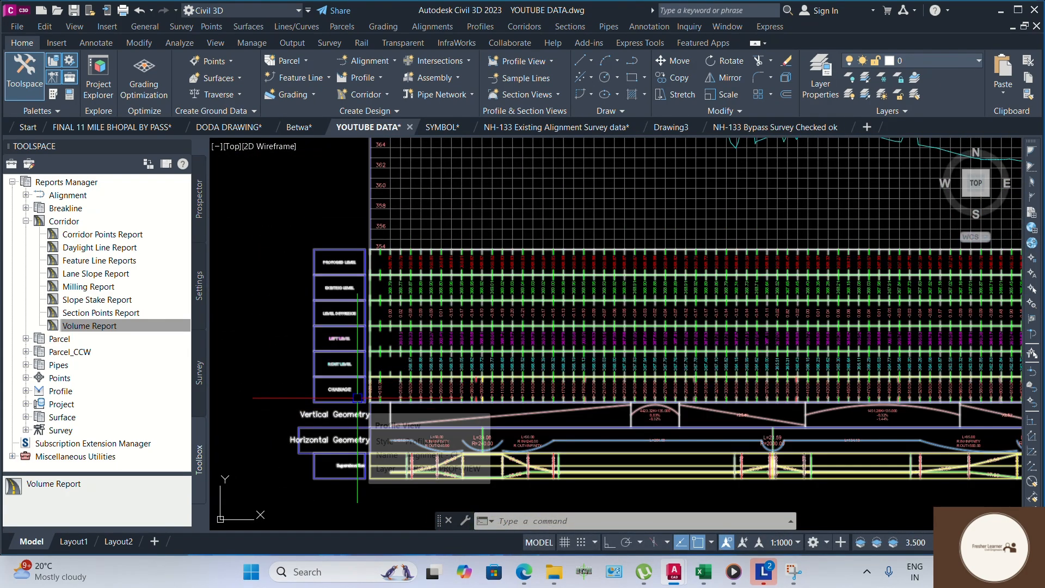
{"action": "left_click", "coordinate": [410, 345]}
{"action": "right_click", "coordinate": [397, 359]}
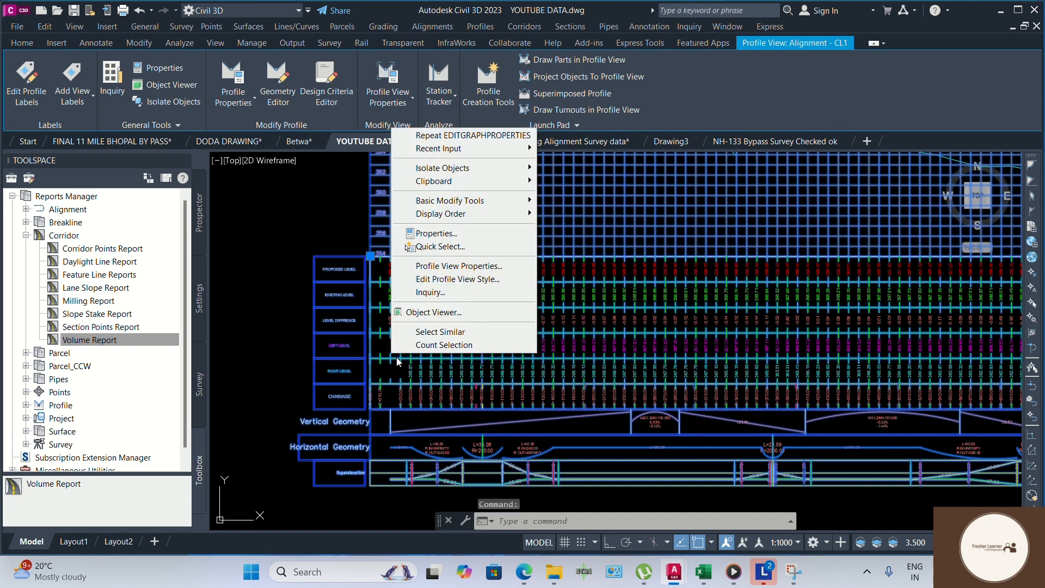
{"action": "left_click", "coordinate": [447, 266]}
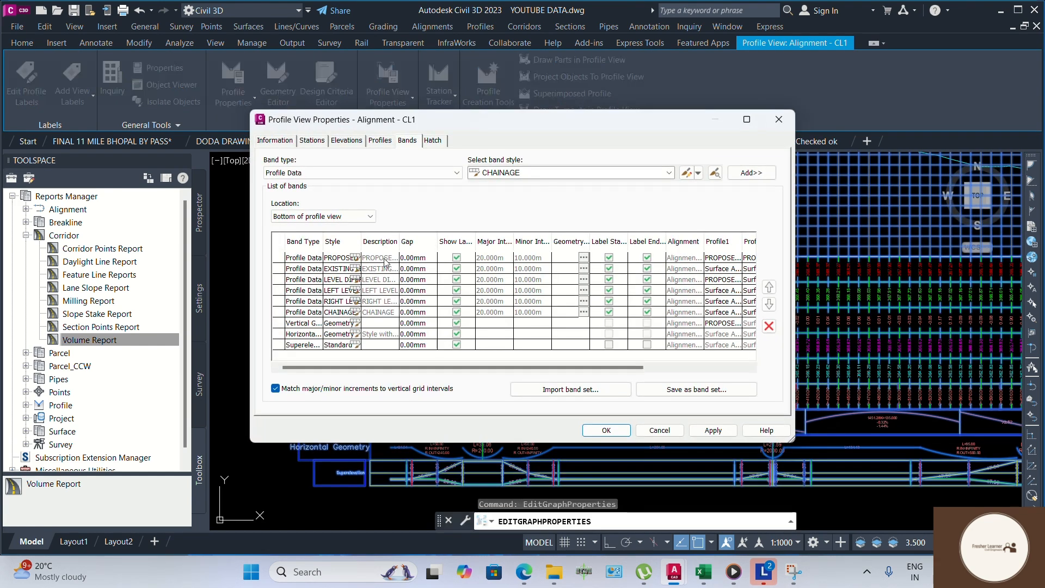
{"action": "left_click", "coordinate": [319, 314]}
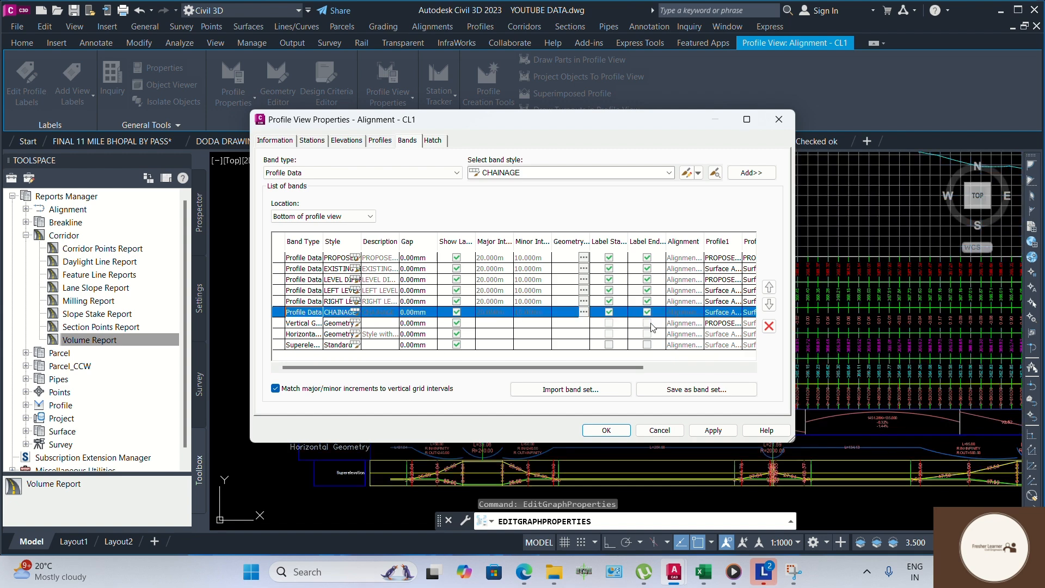
{"action": "left_click", "coordinate": [769, 308]}
{"action": "left_click", "coordinate": [769, 309]}
{"action": "left_click", "coordinate": [768, 308]}
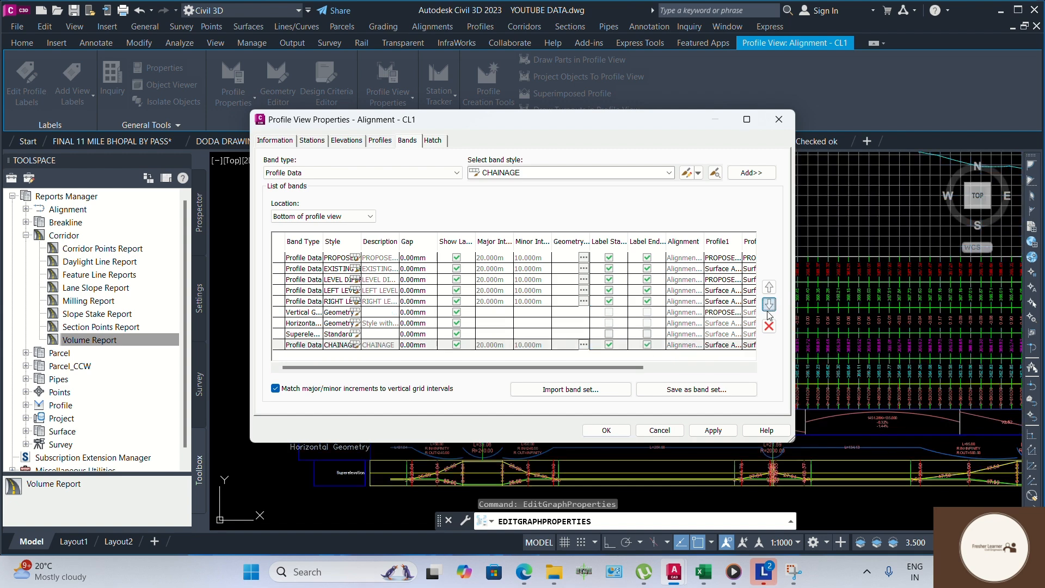
{"action": "left_click", "coordinate": [712, 430]}
{"action": "left_click", "coordinate": [613, 430]}
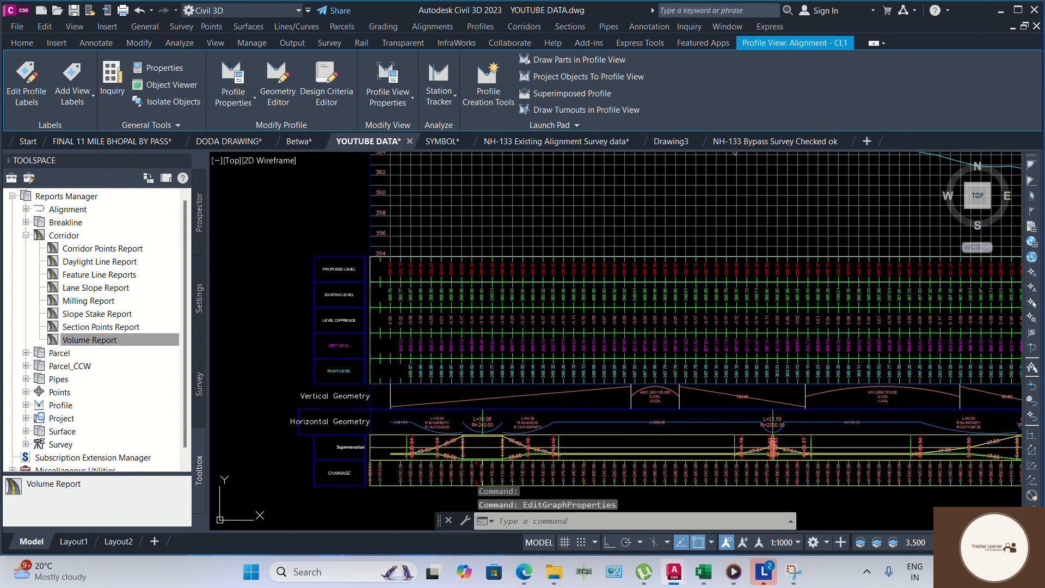
{"action": "key", "text": "Escape"}
Examine the profile view with its complete stack of data, geometry, superelevation and chainage bands.
{"action": "middle_click_drag", "start_coordinate": [744, 462], "coordinate": [485, 434]}
{"action": "scroll", "coordinate": [486, 430], "scroll_direction": "down", "scroll_amount": 3}
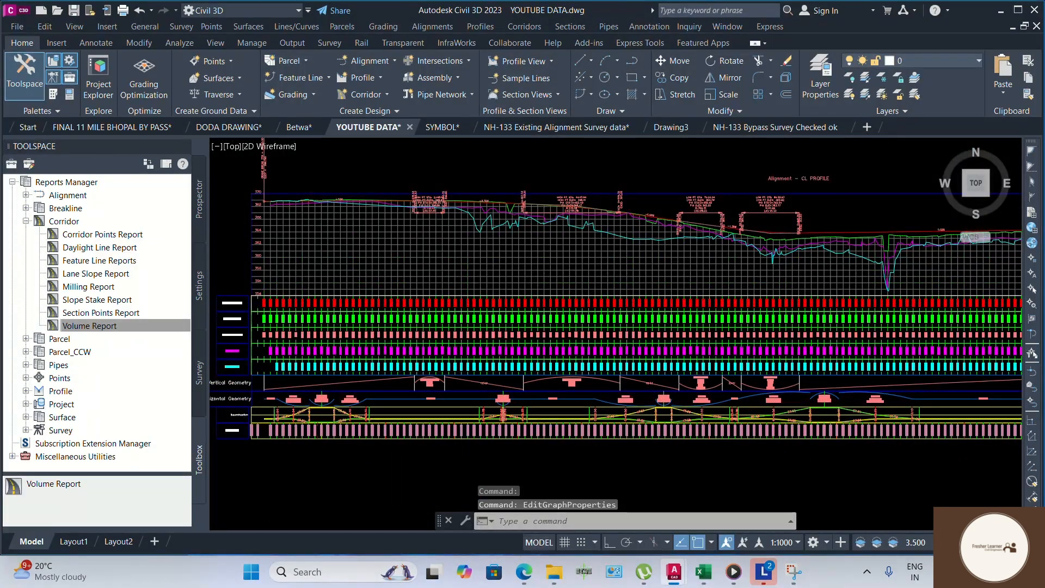
{"action": "middle_click_drag", "start_coordinate": [428, 409], "coordinate": [739, 331]}
{"action": "scroll", "coordinate": [739, 331], "scroll_direction": "up", "scroll_amount": 4}
{"action": "scroll", "coordinate": [645, 341], "scroll_direction": "down", "scroll_amount": 4}
{"action": "middle_click_drag", "start_coordinate": [651, 343], "coordinate": [495, 418]}
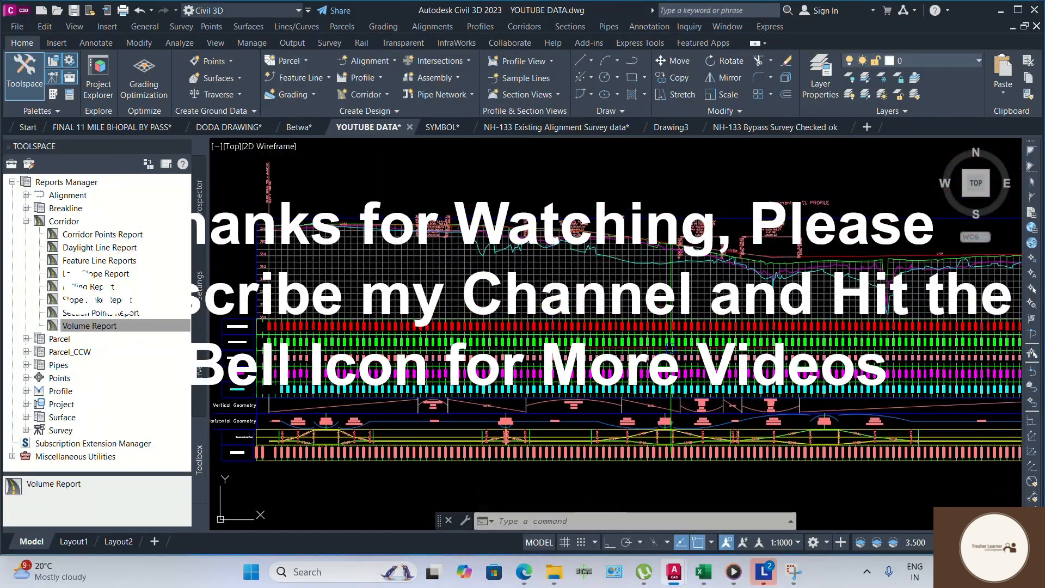